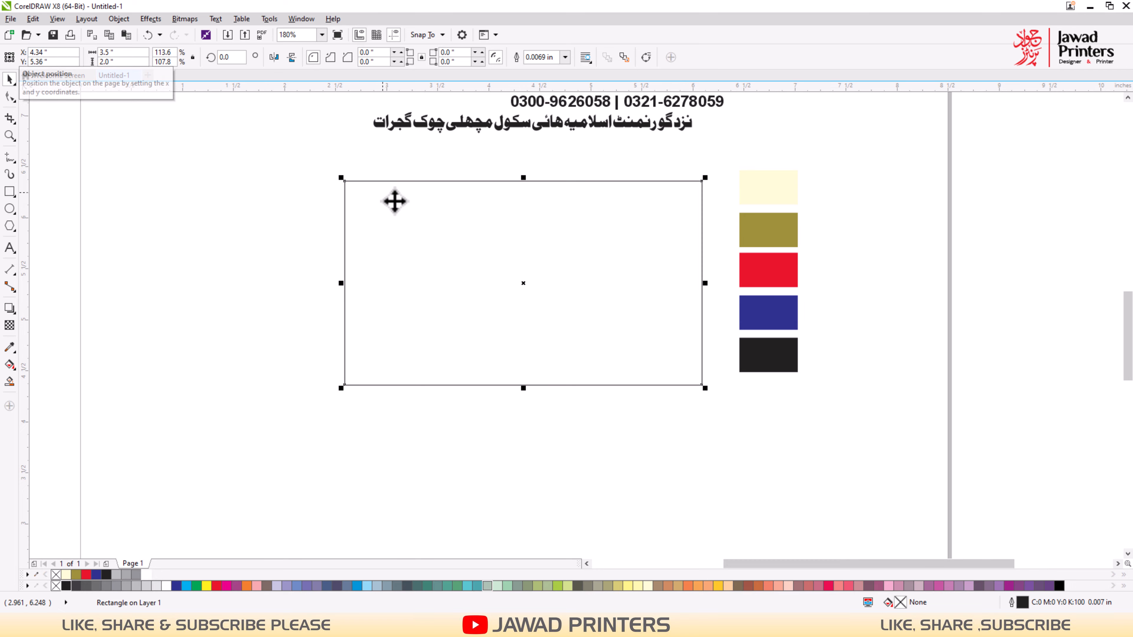
# Duplicate the 3.5 × 2 in card rectangle in place and resize the copy to 3.25 × 1.75 in.
pyautogui.rightClick(472, 237)
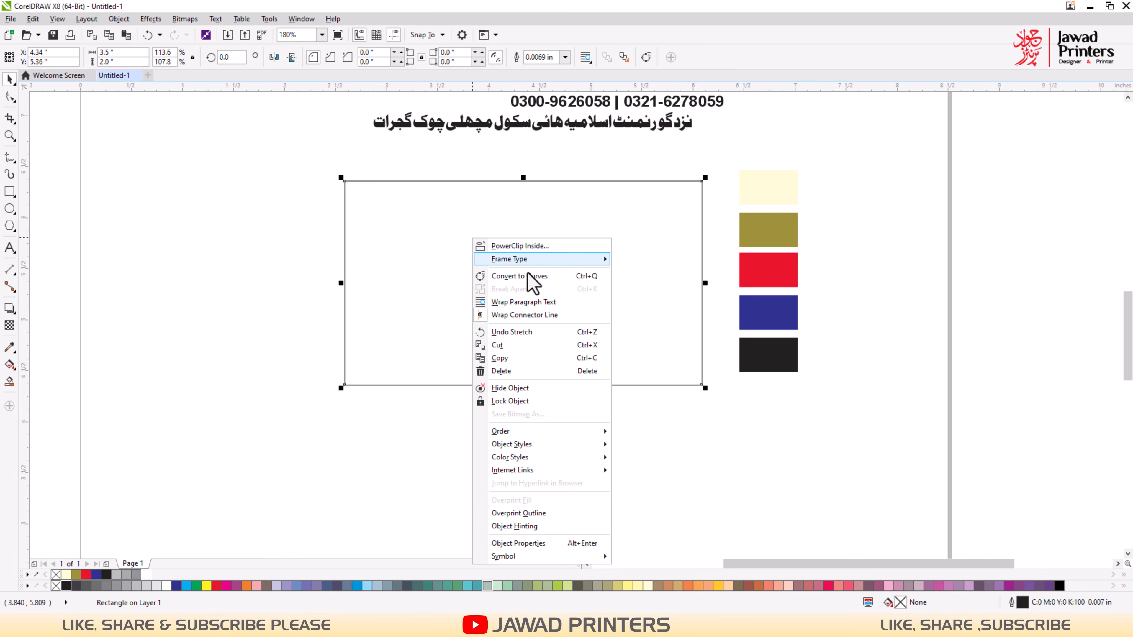
pyautogui.click(502, 358)
pyautogui.click(278, 253)
pyautogui.rightClick(277, 245)
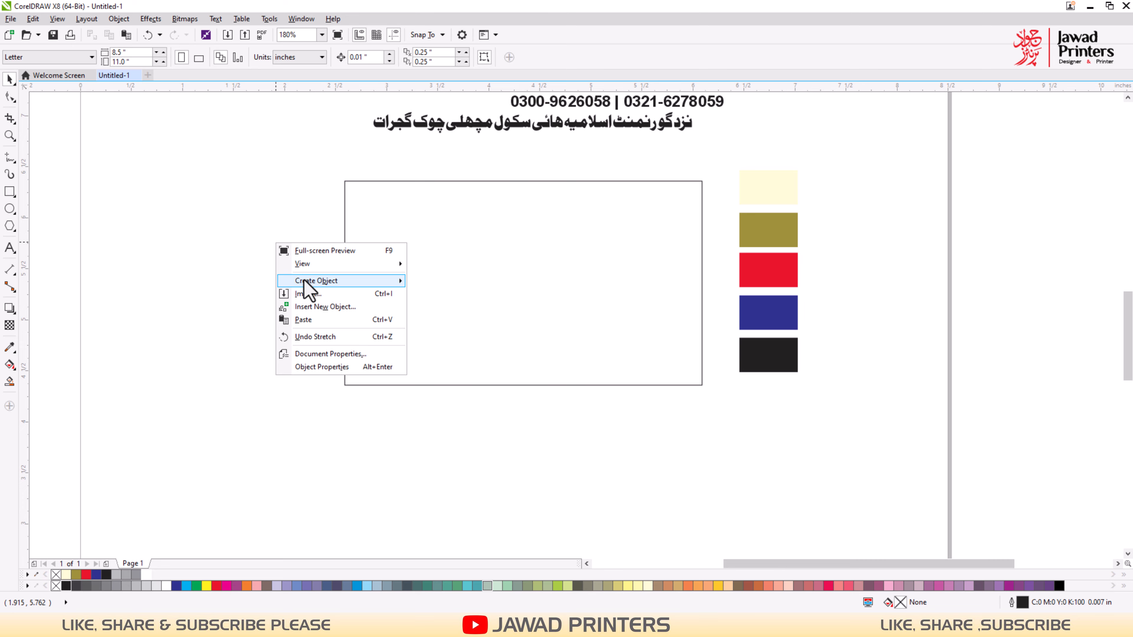
pyautogui.click(303, 320)
pyautogui.write('3.')
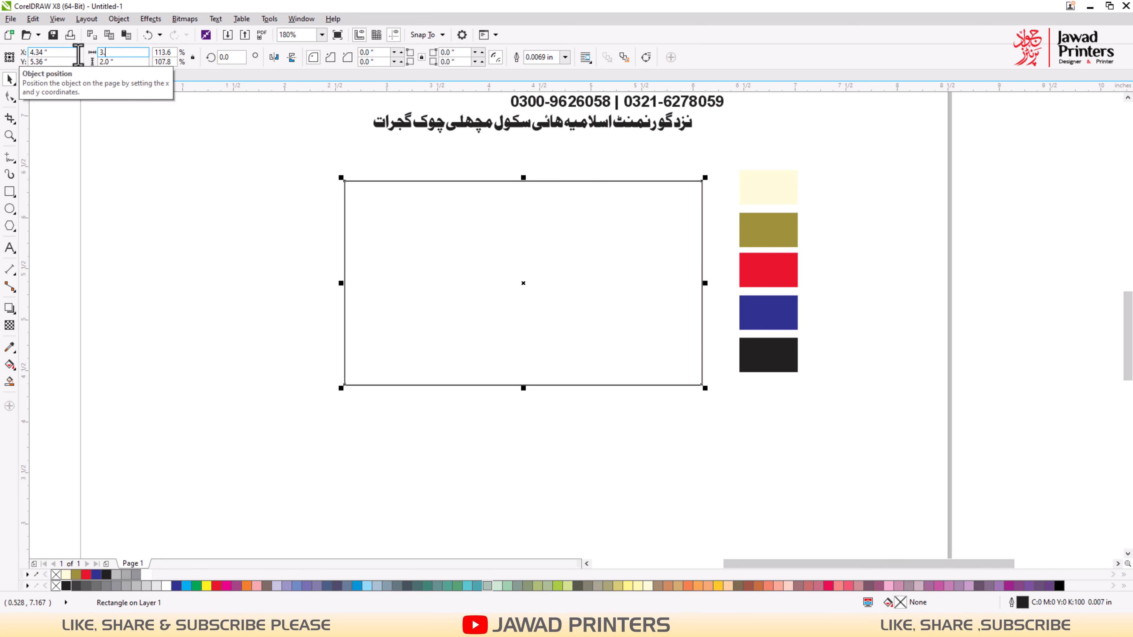
pyautogui.write('1.75')
pyautogui.press('Return')
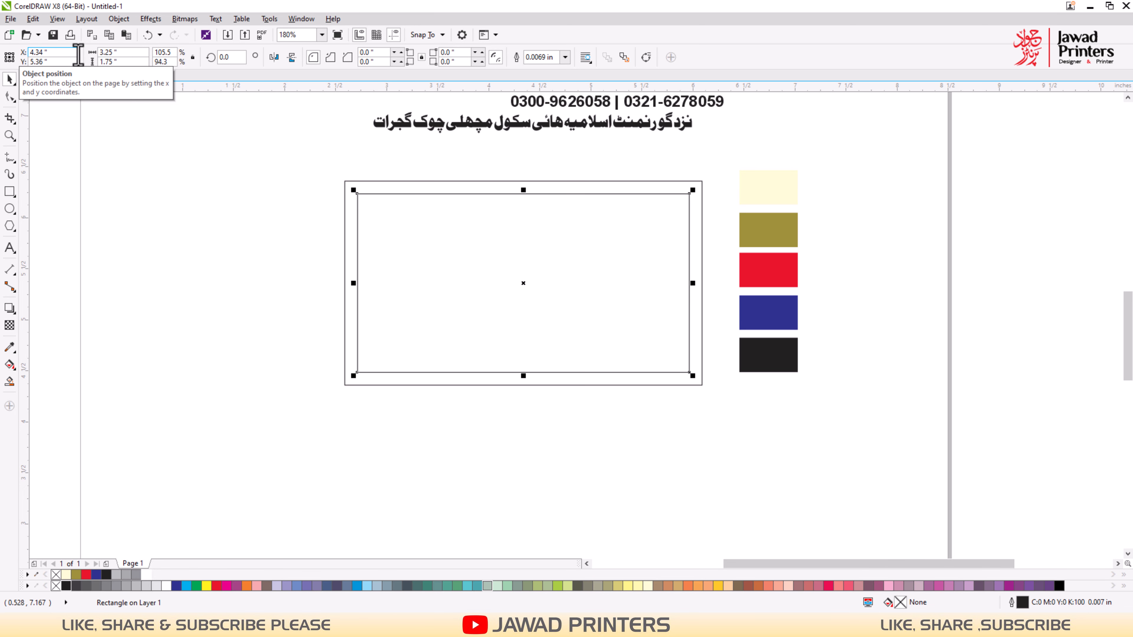
# Place two horizontal and two vertical guidelines along the four edges of the inner rectangle as card margins.
pyautogui.press('F6')
pyautogui.press('Escape')
pyautogui.scroll(-1, 359, 231)
pyautogui.press('F2')
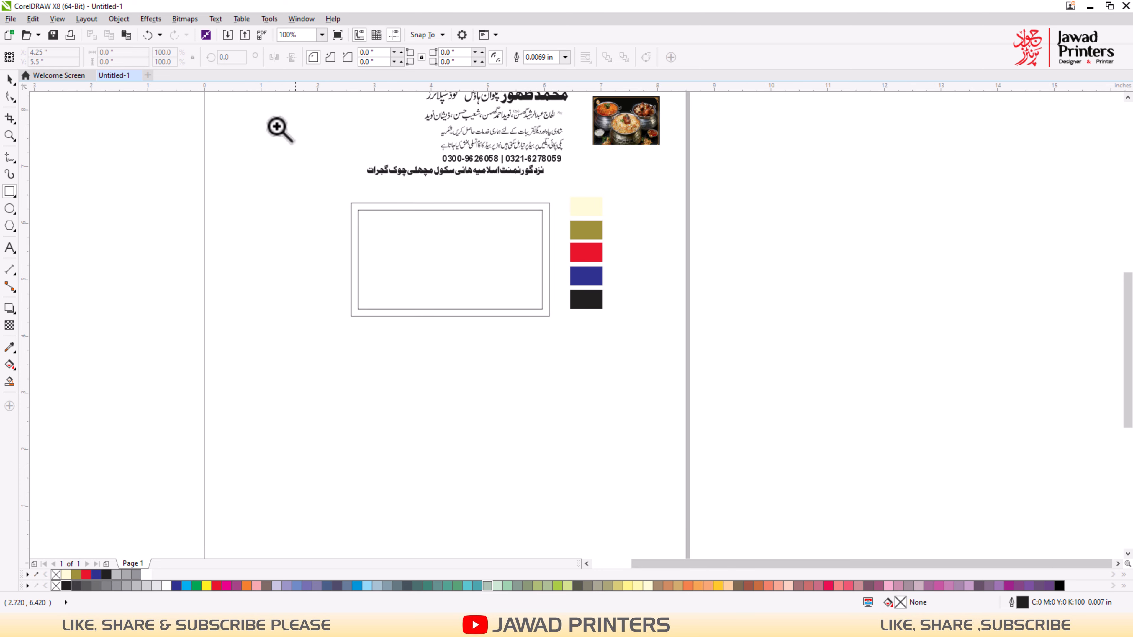
pyautogui.moveTo(276, 125); pyautogui.dragTo(653, 383)
pyautogui.press('space')
pyautogui.moveTo(509, 88); pyautogui.dragTo(540, 246)
pyautogui.moveTo(510, 90); pyautogui.dragTo(497, 426)
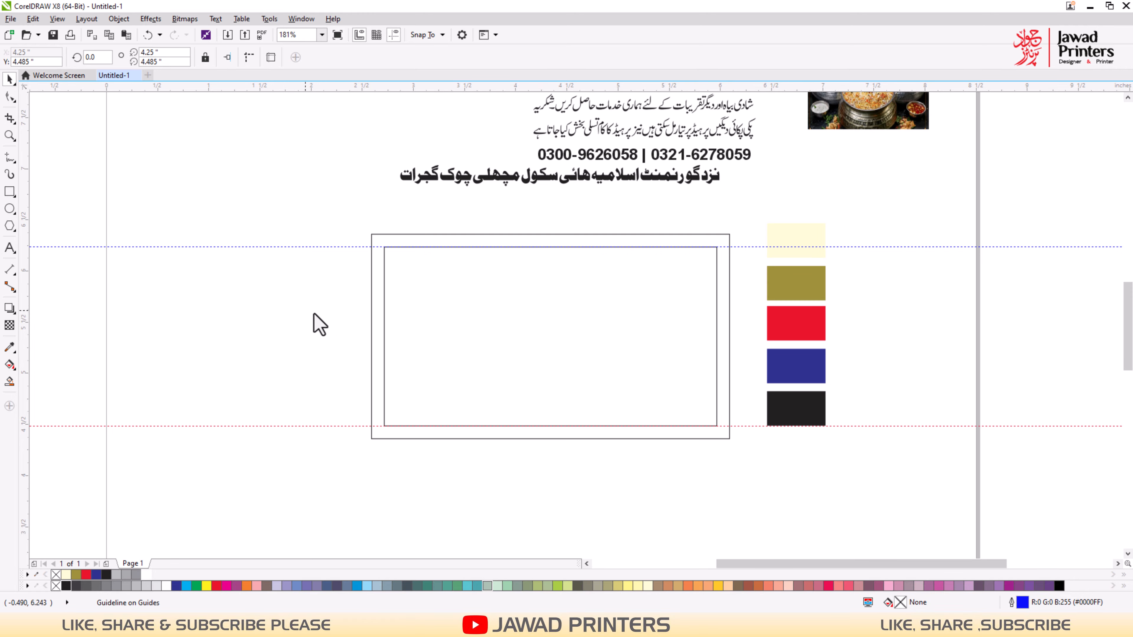
pyautogui.moveTo(318, 323); pyautogui.dragTo(384, 329)
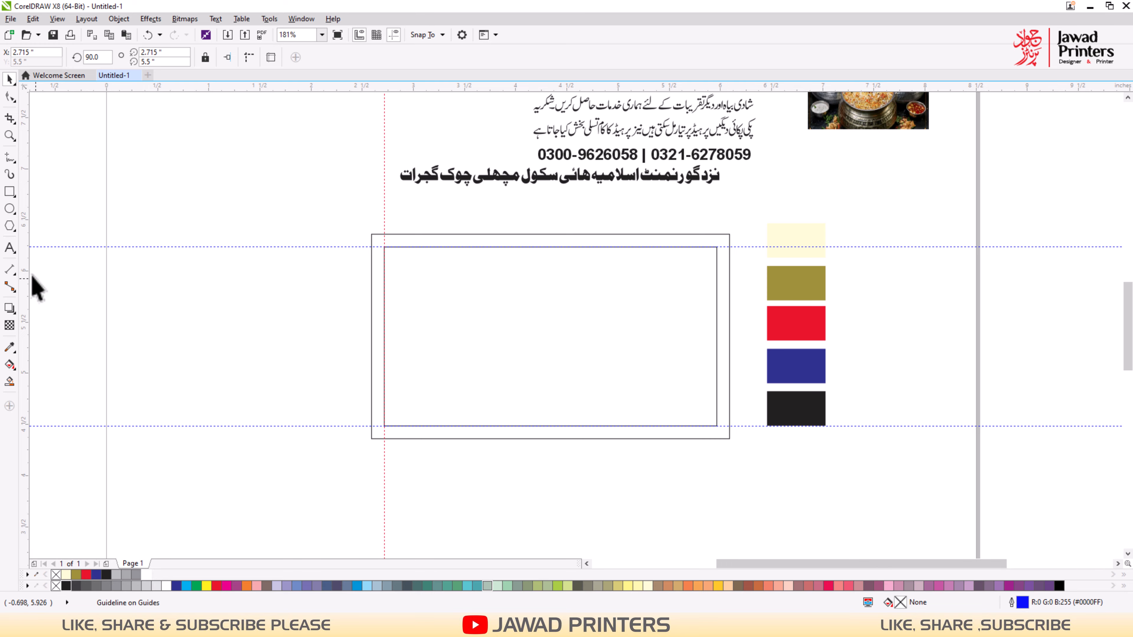
pyautogui.moveTo(32, 277); pyautogui.dragTo(716, 369)
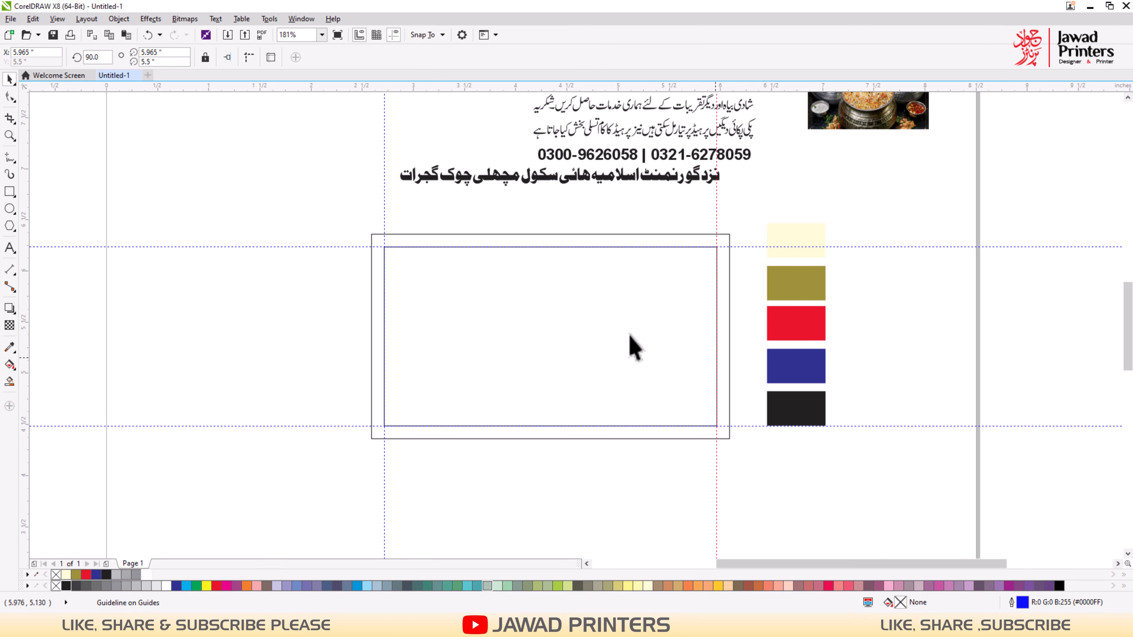
# Delete the inner rectangle, keeping the margin guidelines and the outer card rectangle.
pyautogui.click(574, 319)
pyautogui.rightClick(575, 289)
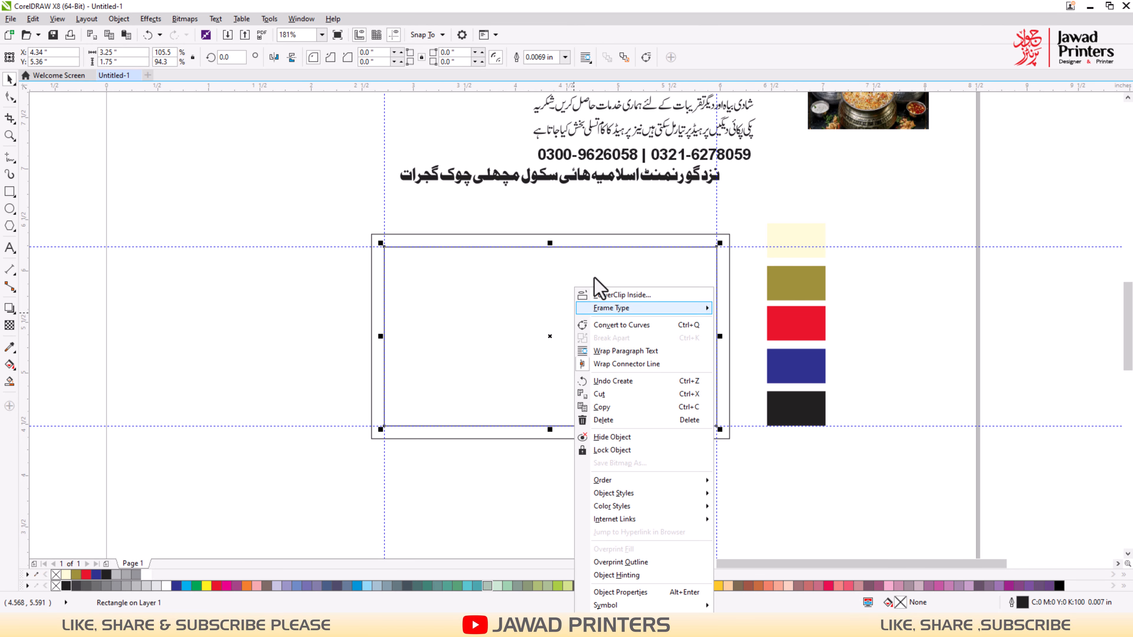
pyautogui.click(624, 420)
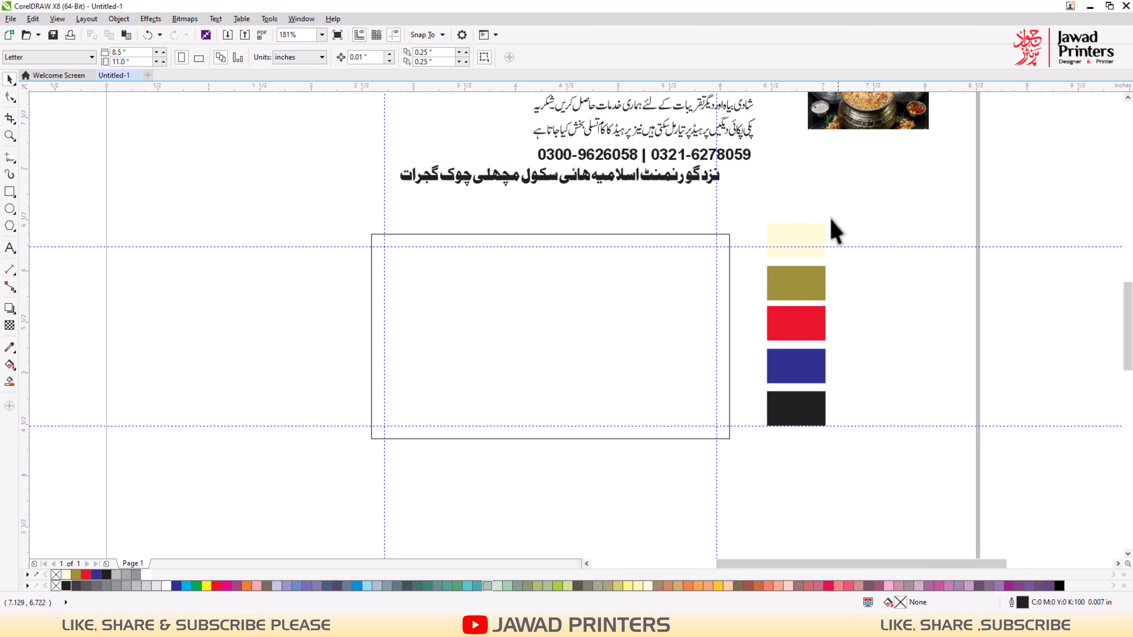
# Fill the card rectangle with the cream colour sampled from the palette swatches beside it.
pyautogui.click(9, 347)
pyautogui.click(793, 232)
pyautogui.moveTo(307, 174); pyautogui.dragTo(963, 553)
pyautogui.press('space')
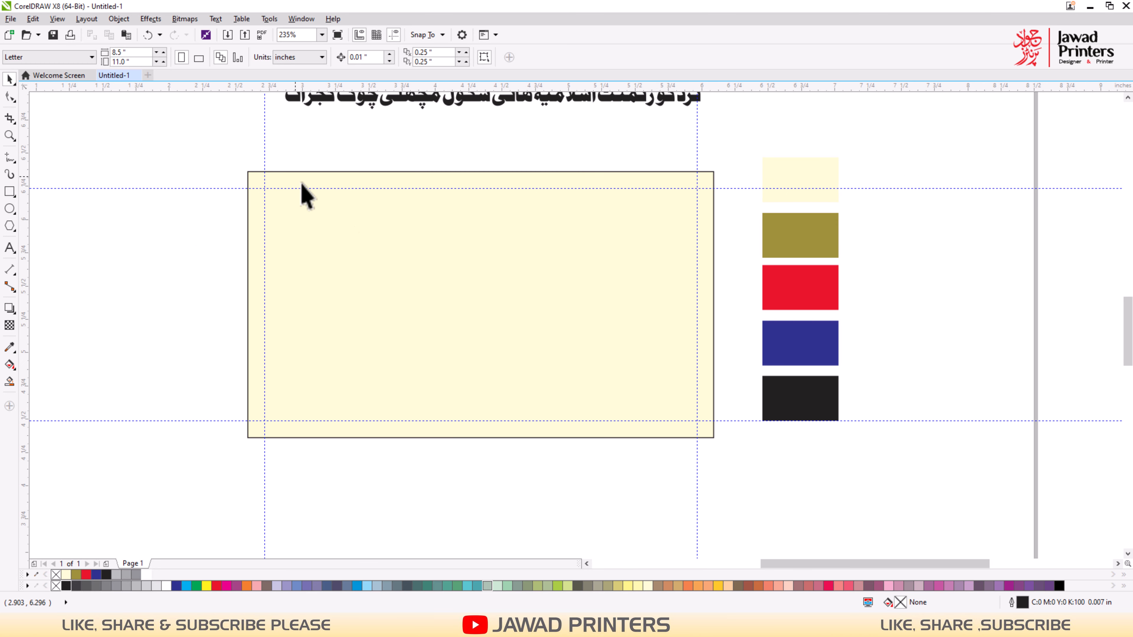
# Centre the faint wave-line pattern on the cream card and PowerClip it inside the card rectangle.
pyautogui.scroll(-2, 402, 258)
pyautogui.press('F2')
pyautogui.moveTo(258, 169); pyautogui.dragTo(755, 467)
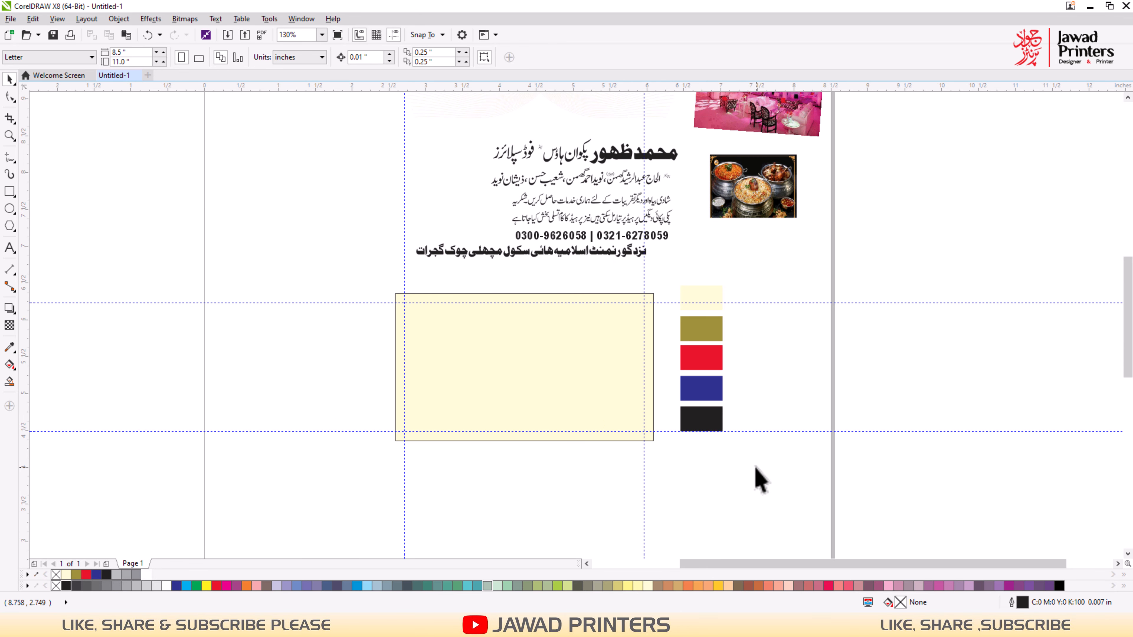
pyautogui.click(580, 116)
pyautogui.click(535, 370)
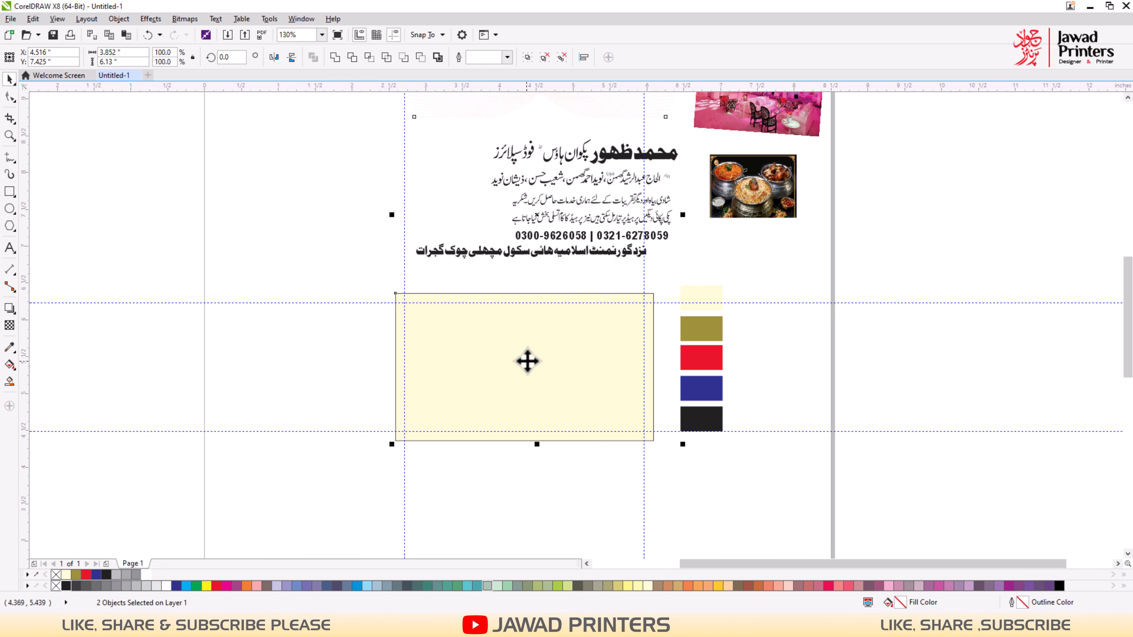
pyautogui.click(325, 294)
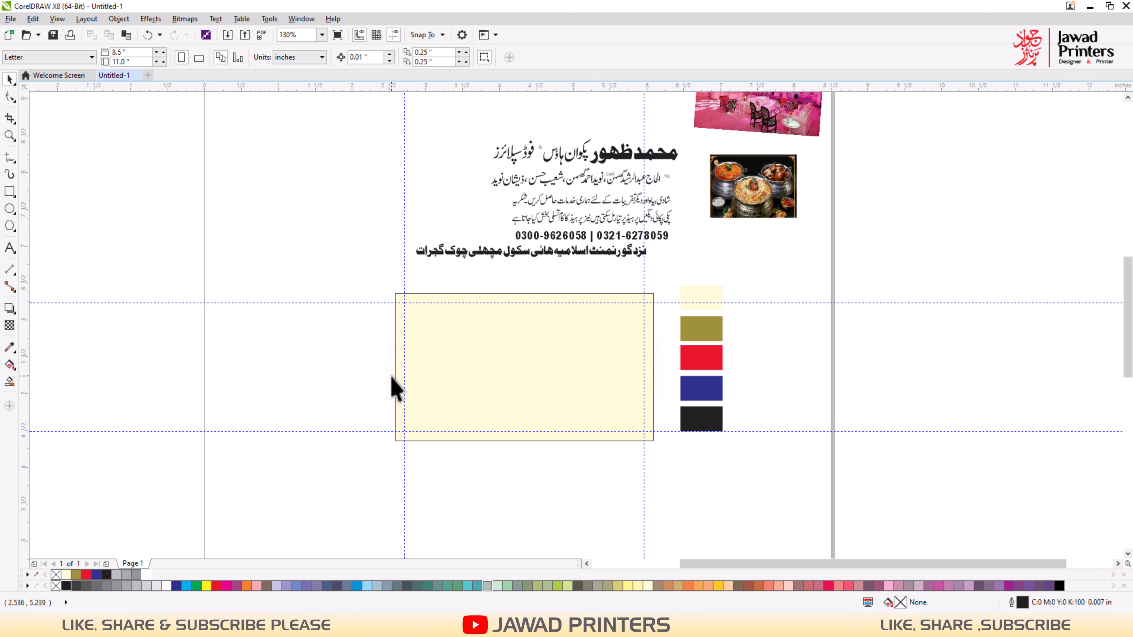
pyautogui.click(391, 377)
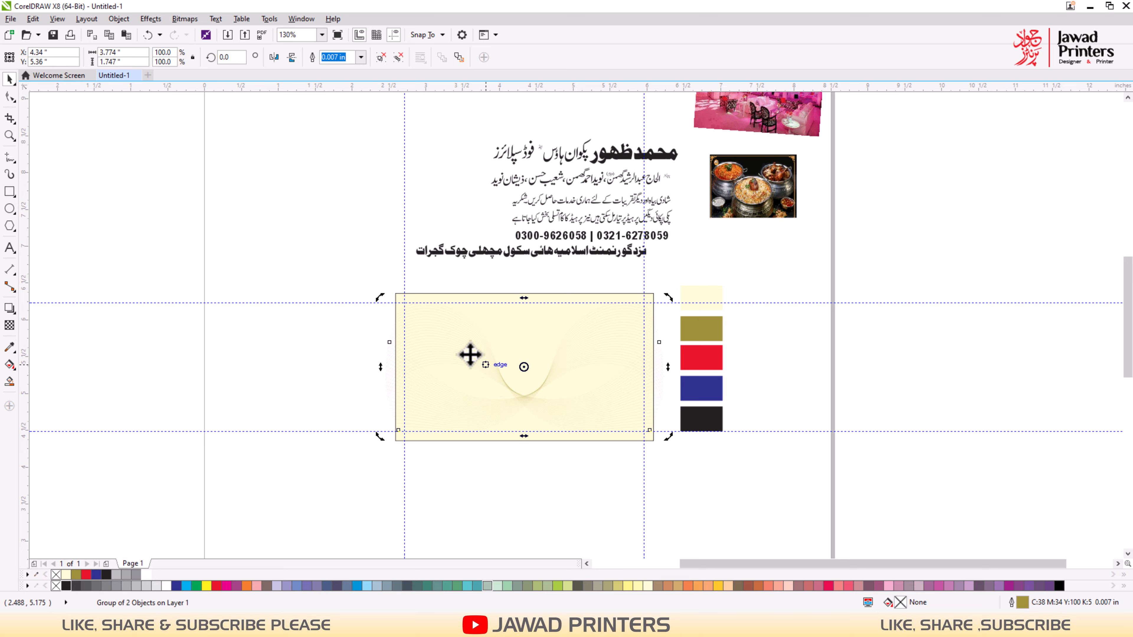
pyautogui.rightClick(458, 341)
pyautogui.click(503, 35)
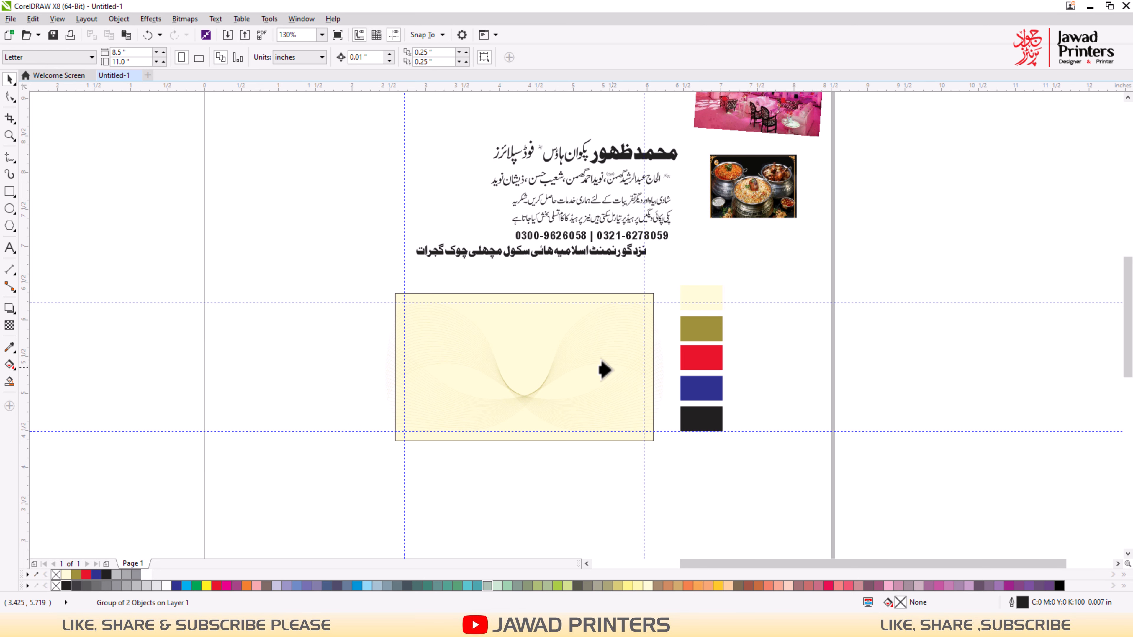
# Draw a full-width rectangle 3.5 in wide and about 0.39 in high along the card's bottom edge.
pyautogui.click(533, 353)
pyautogui.press('F2')
pyautogui.moveTo(316, 246); pyautogui.dragTo(799, 527)
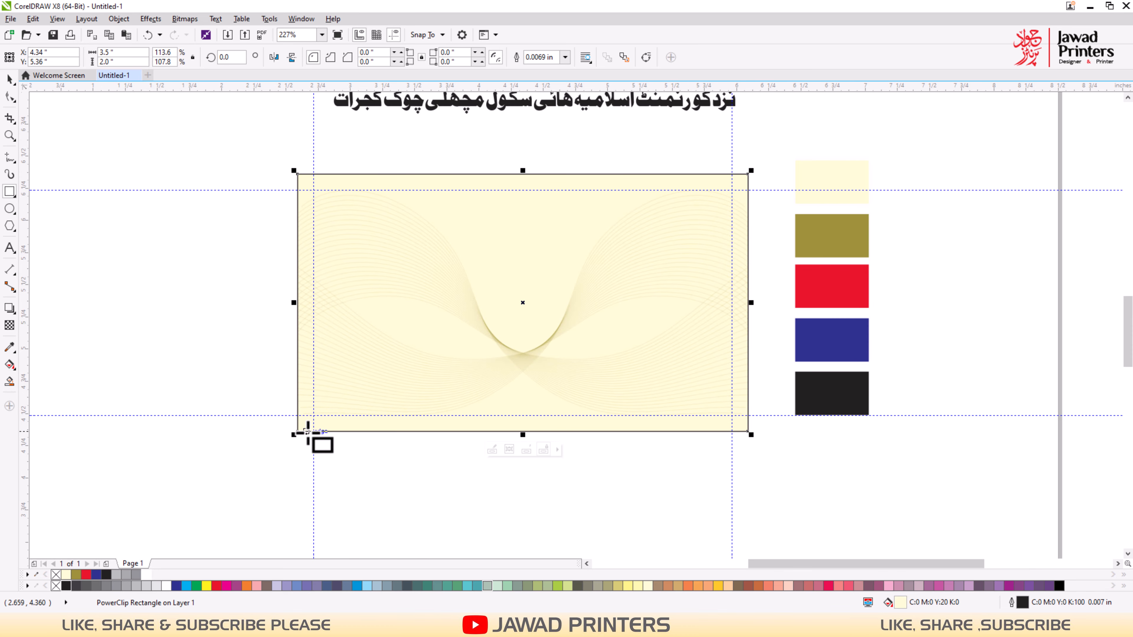
pyautogui.moveTo(297, 431); pyautogui.dragTo(748, 381)
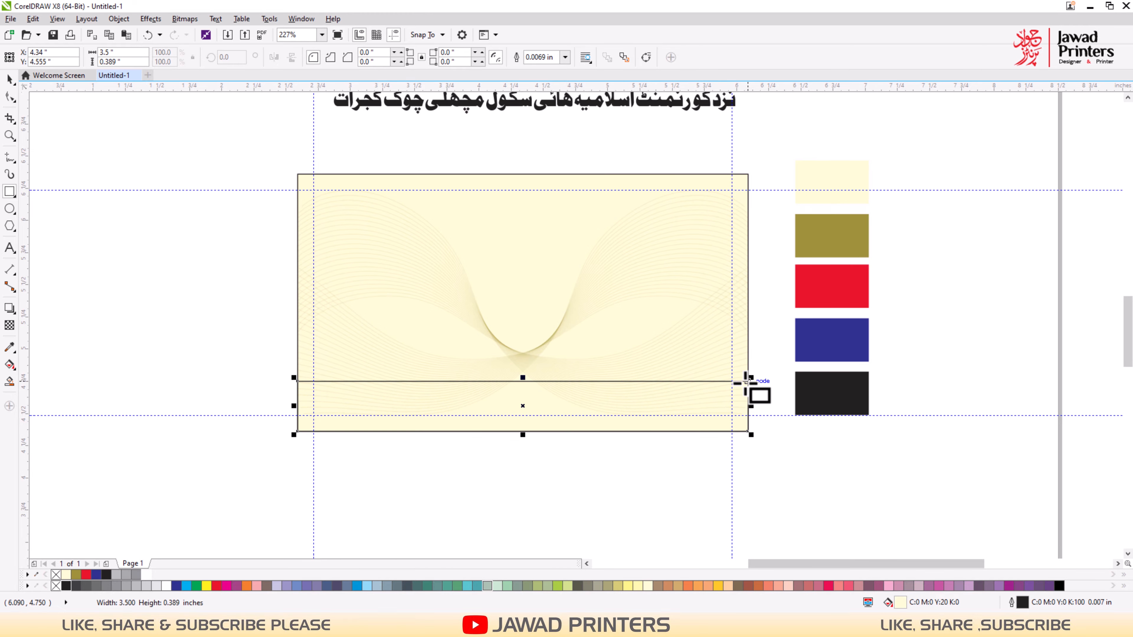
pyautogui.press('space')
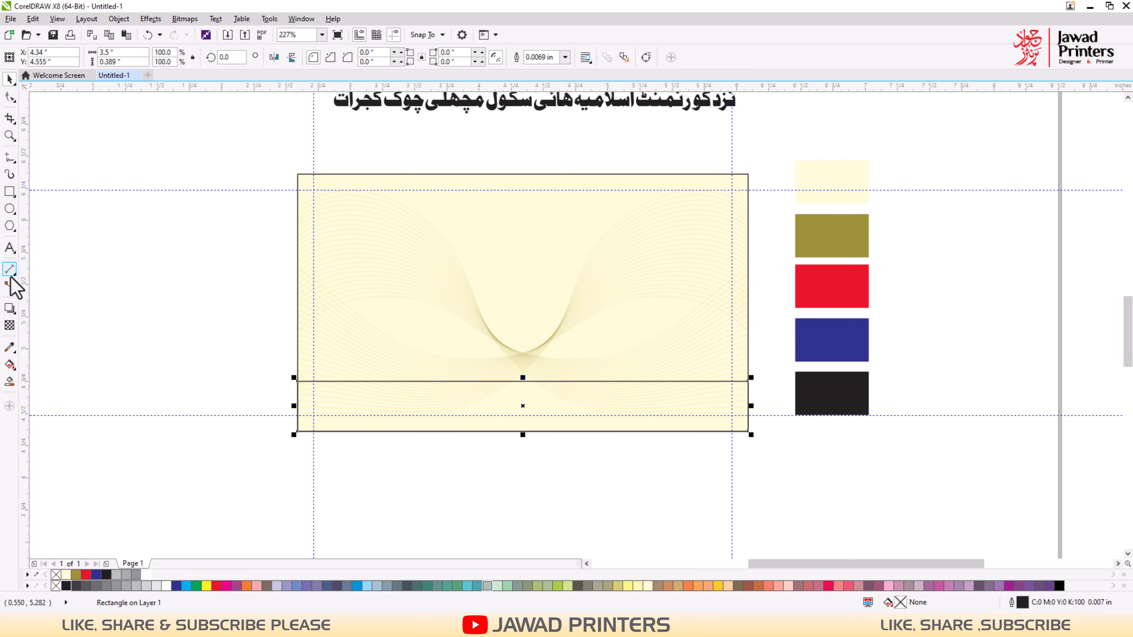
# Fill the bottom band with the olive colour sampled from the swatches and remove its outline.
pyautogui.click(10, 349)
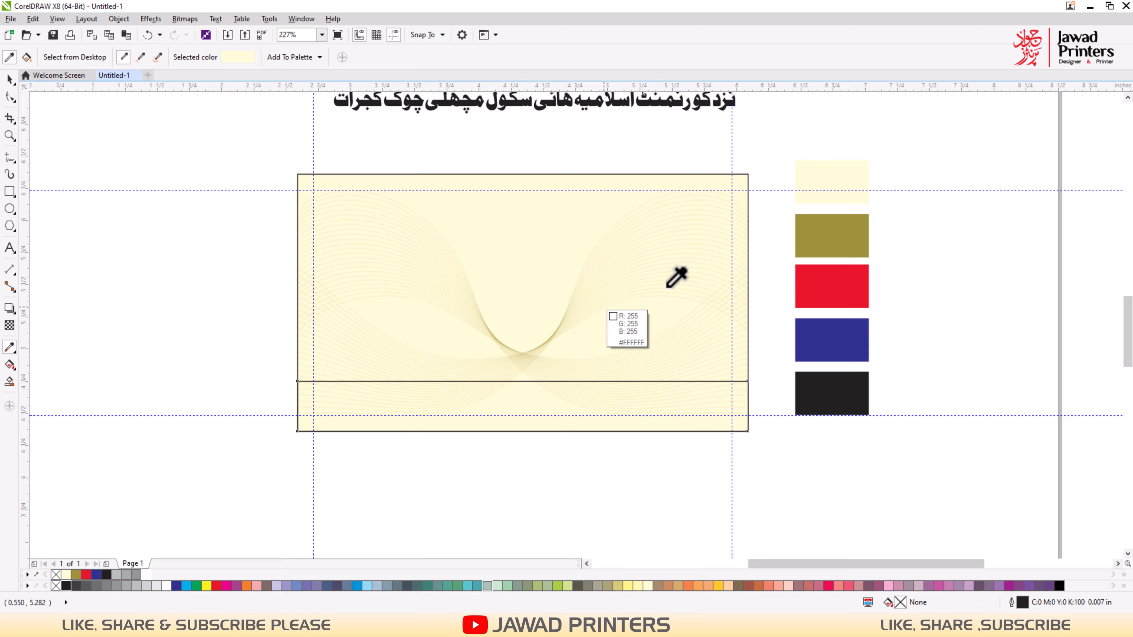
pyautogui.click(838, 238)
pyautogui.click(547, 404)
pyautogui.press('space')
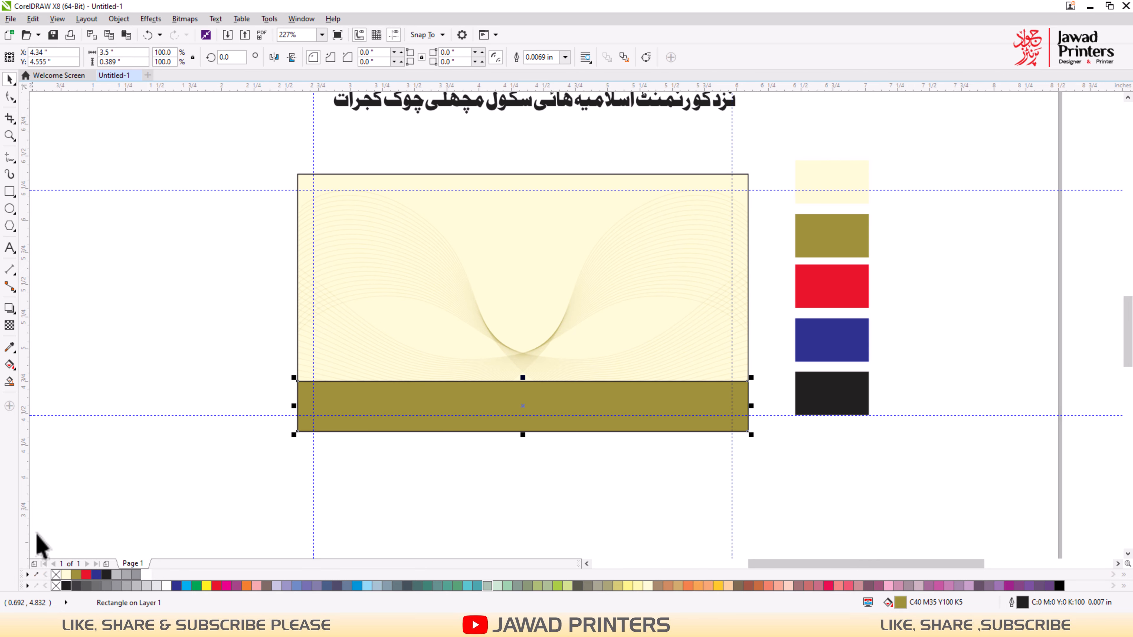
pyautogui.rightClick(55, 576)
# Mirror a copy of the olive band upward as a strip about 0.048 in high above it and fill the strip black.
pyautogui.moveTo(374, 347); pyautogui.dragTo(881, 474)
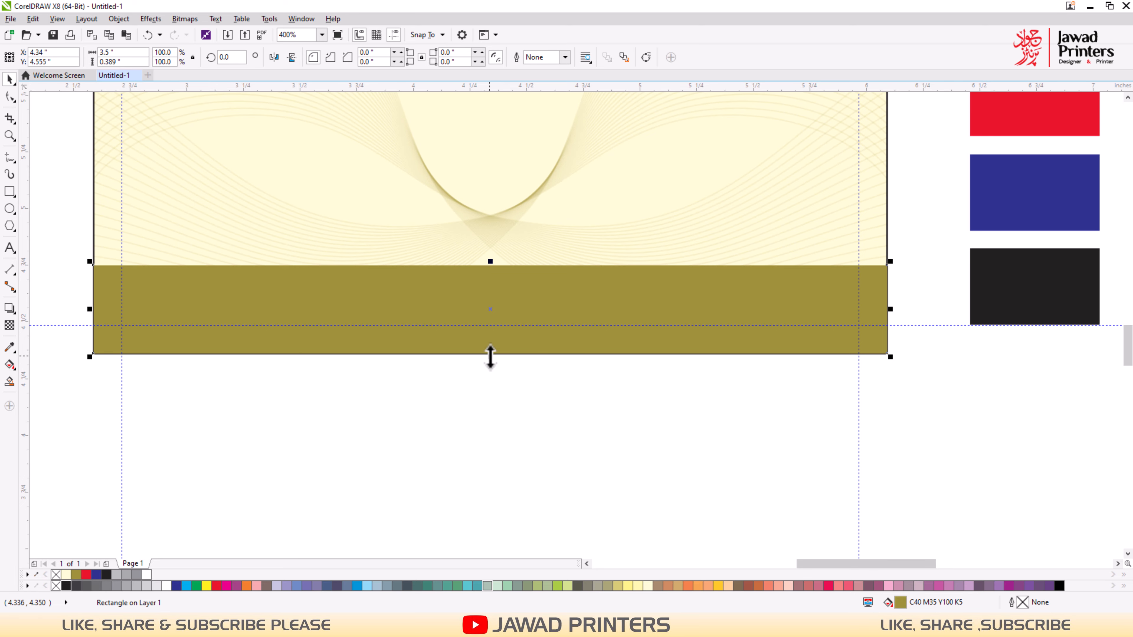
pyautogui.moveTo(490, 357); pyautogui.dragTo(499, 254)
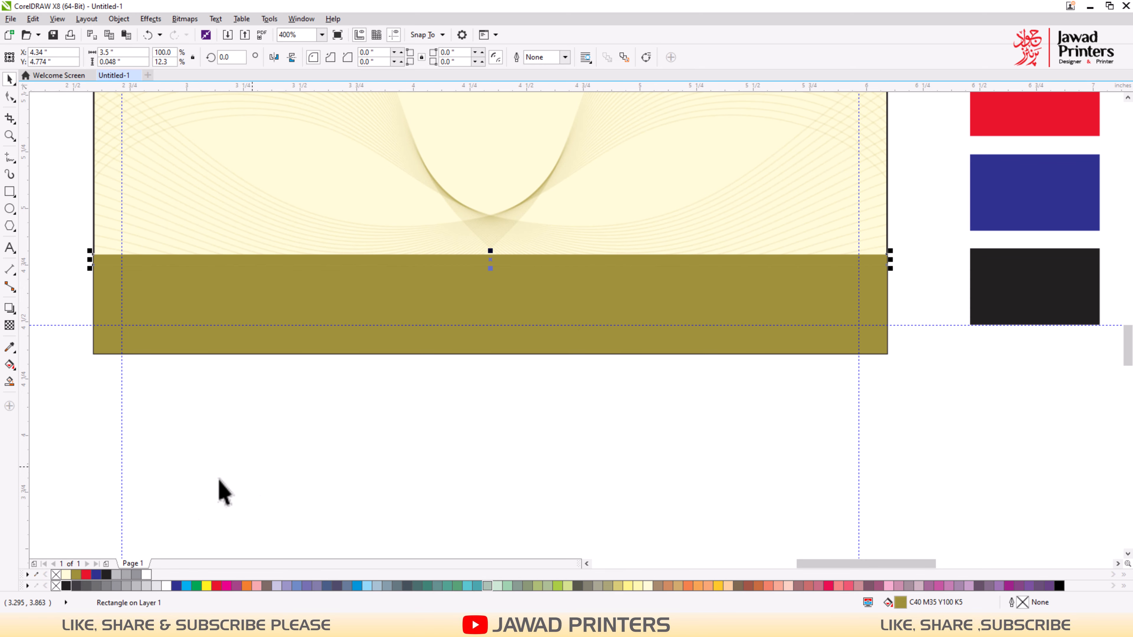
pyautogui.click(67, 585)
pyautogui.press('Escape')
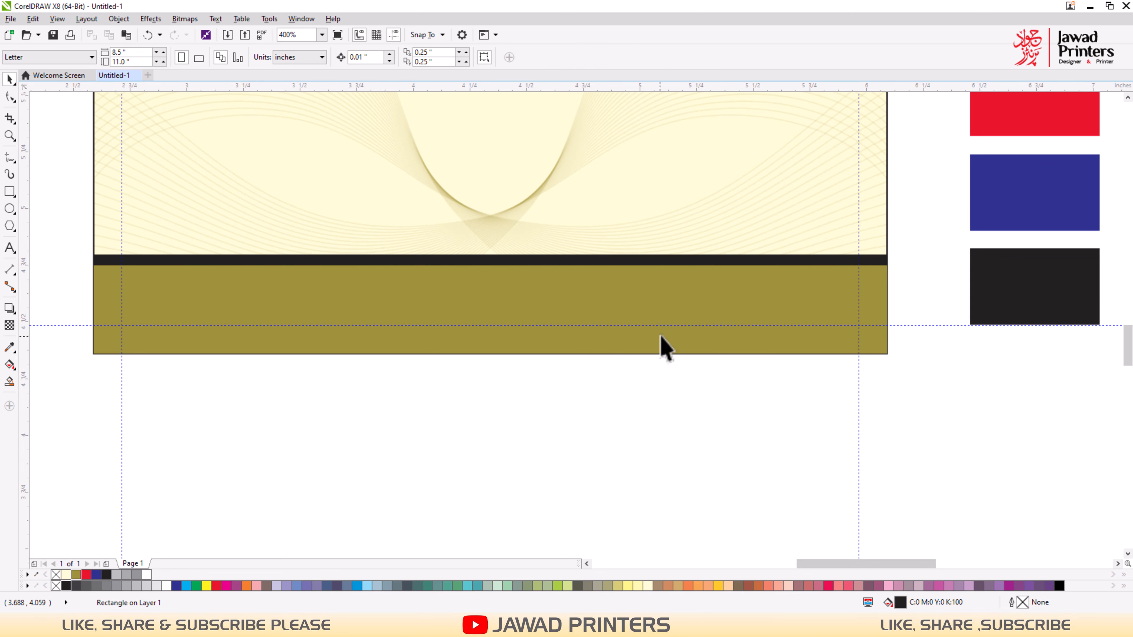
# Move the two-part business title from the text block onto the upper part of the card, against the right margin guideline.
pyautogui.scroll(-2, 662, 346)
pyautogui.scroll(2, 751, 261)
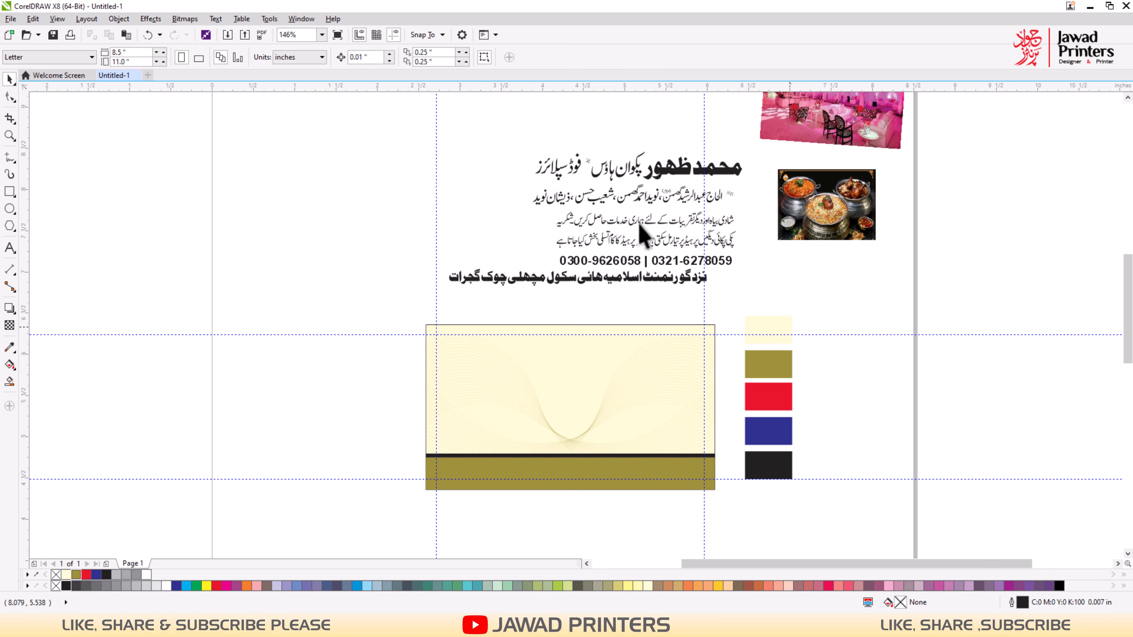
pyautogui.moveTo(409, 129); pyautogui.dragTo(770, 325)
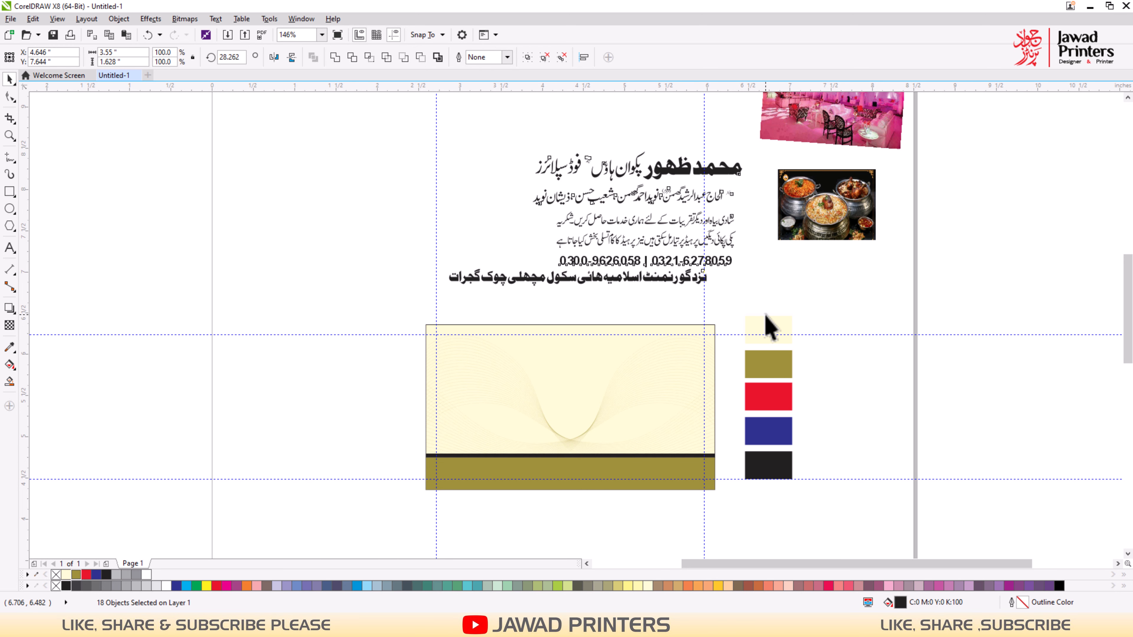
pyautogui.press('Escape')
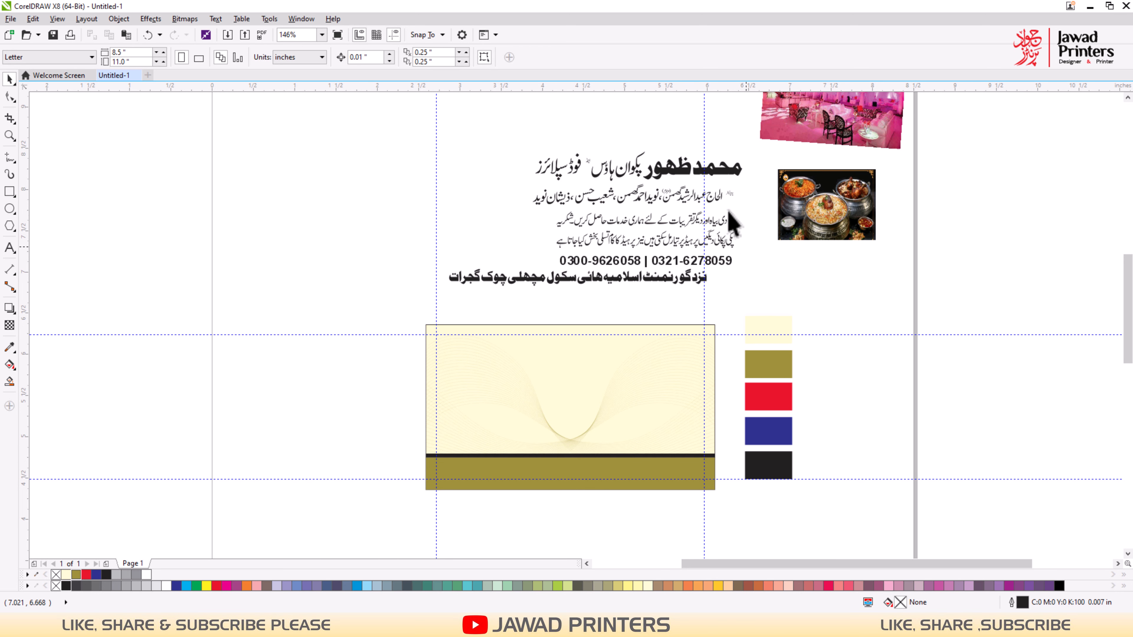
pyautogui.click(658, 172)
pyautogui.keyDown('shift'); pyautogui.click(634, 176); pyautogui.keyUp('shift')
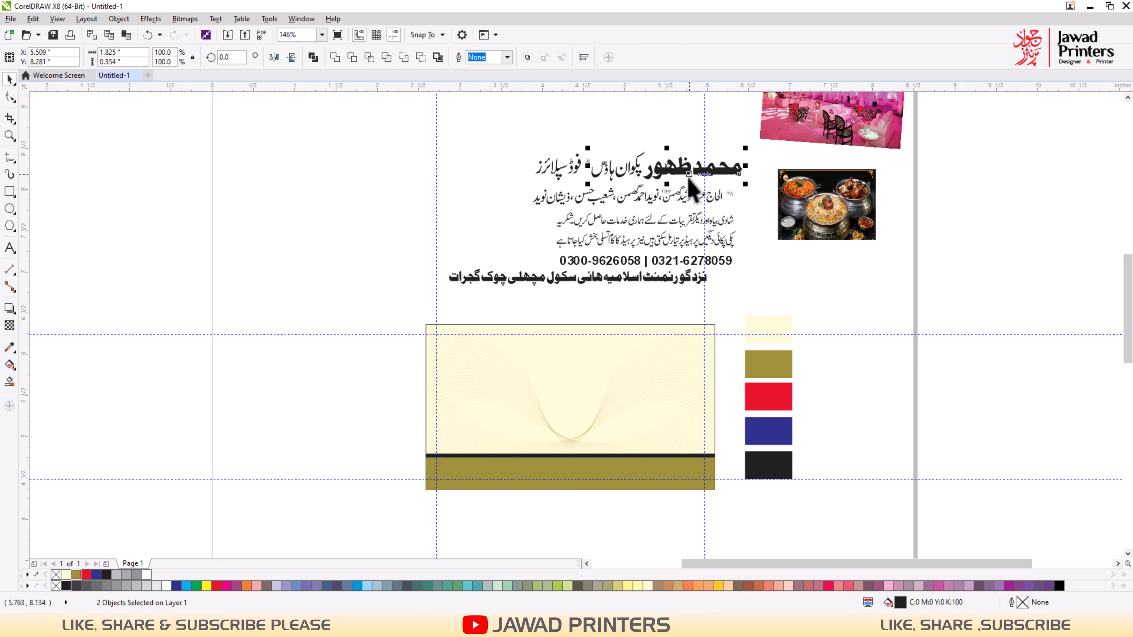
pyautogui.moveTo(688, 178); pyautogui.dragTo(647, 355)
pyautogui.press('F2')
pyautogui.moveTo(503, 304); pyautogui.dragTo(680, 408)
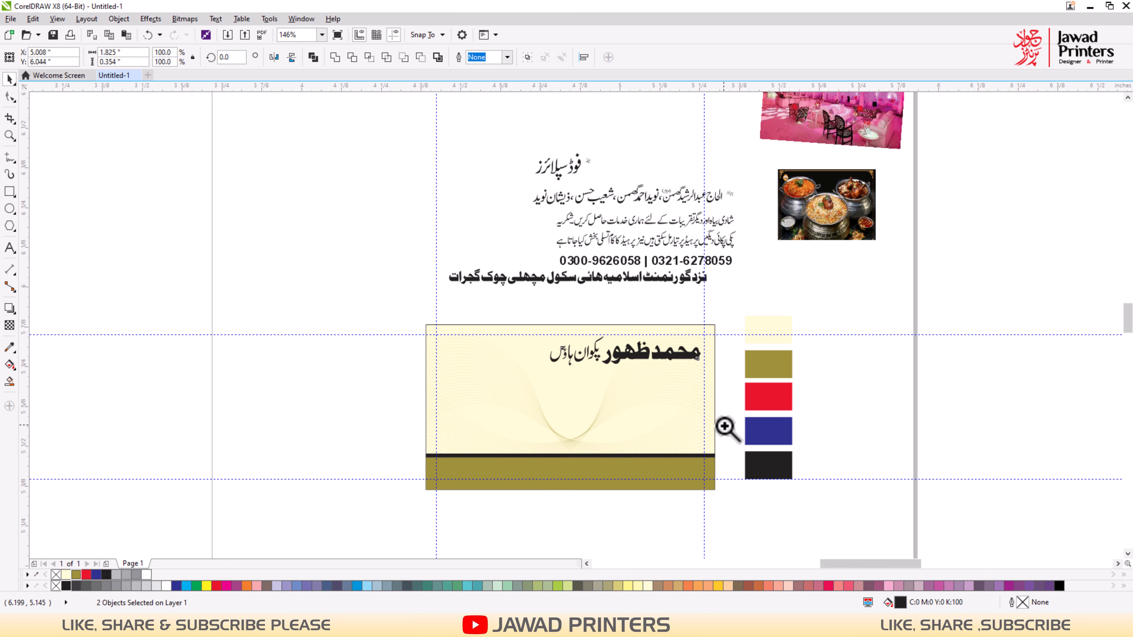
pyautogui.moveTo(232, 129); pyautogui.dragTo(977, 469)
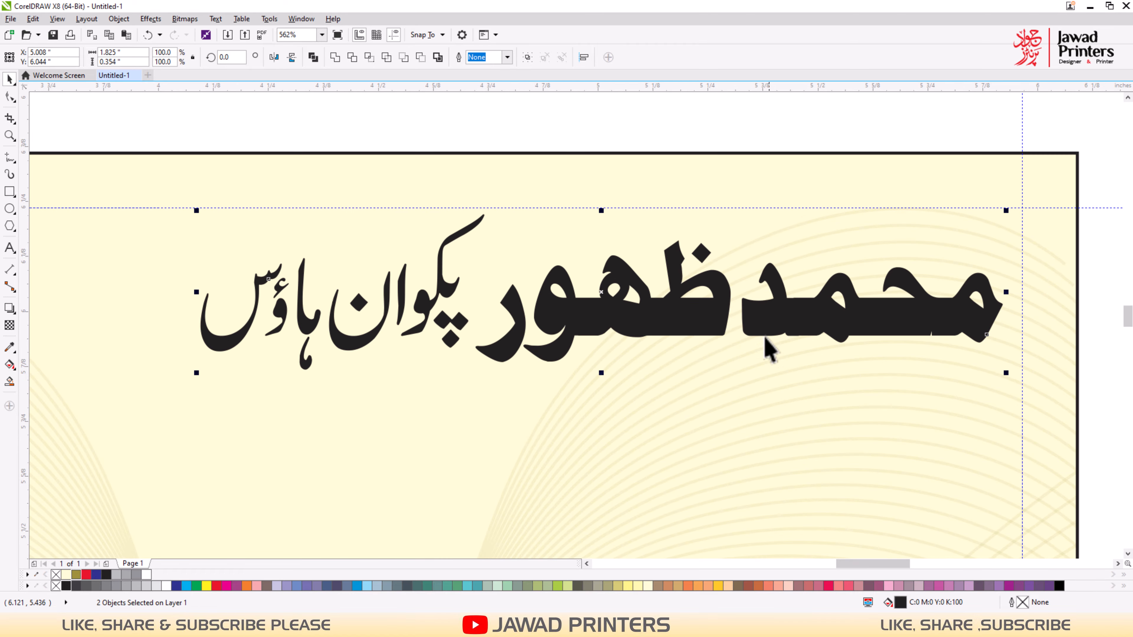
pyautogui.moveTo(766, 347); pyautogui.dragTo(692, 321)
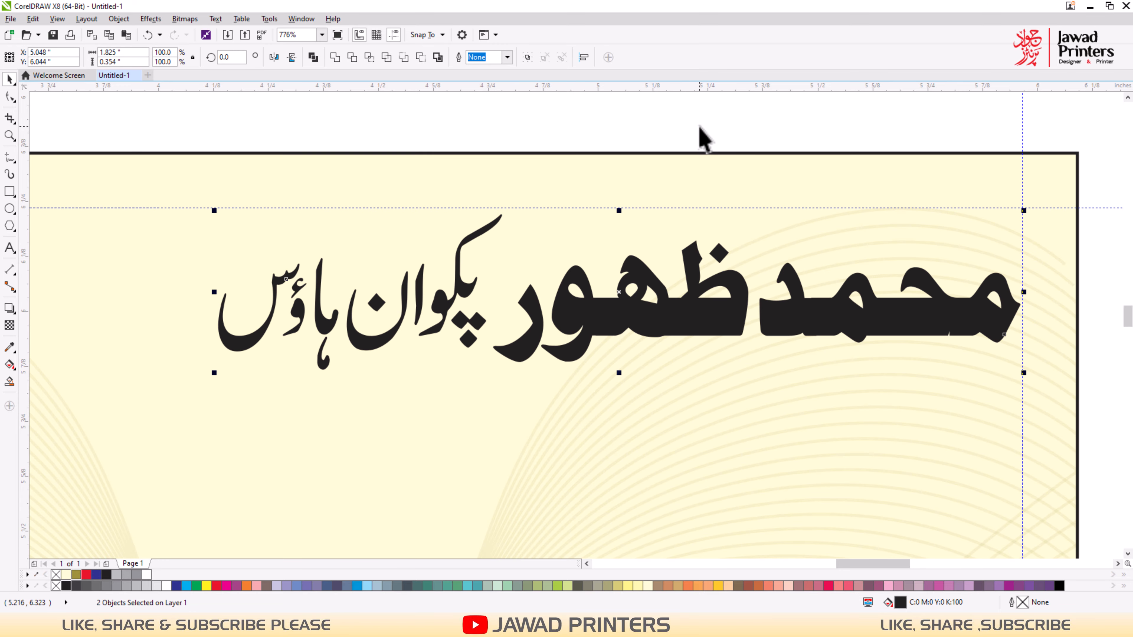
# Colour the bold right-hand part of the title red and the thinner left-hand part blue.
pyautogui.click(638, 322)
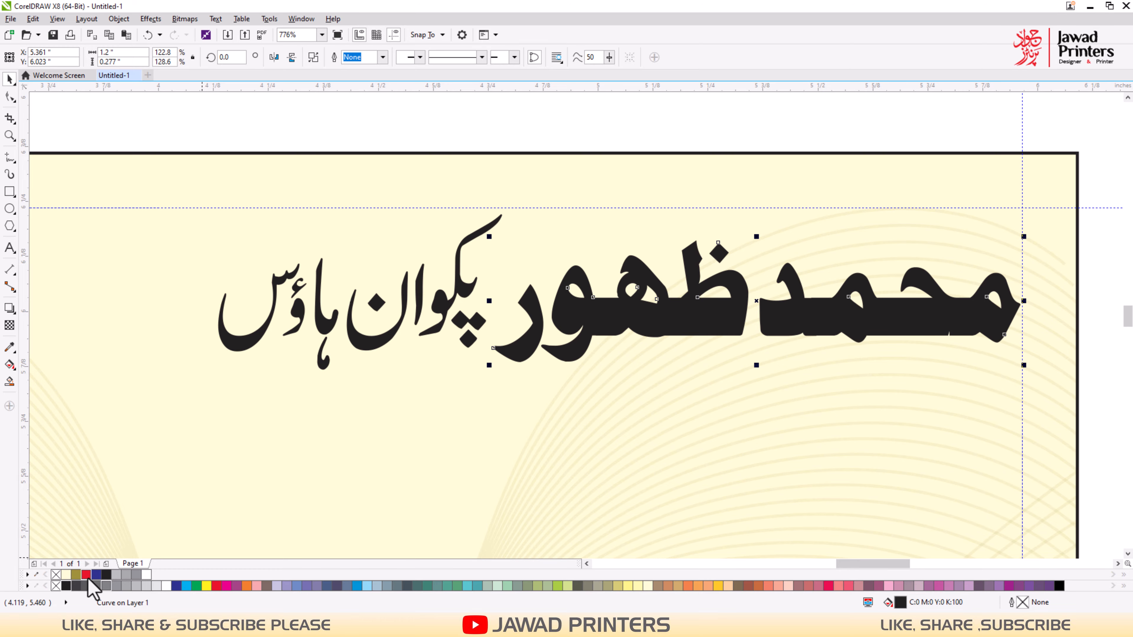
pyautogui.click(86, 575)
pyautogui.click(367, 348)
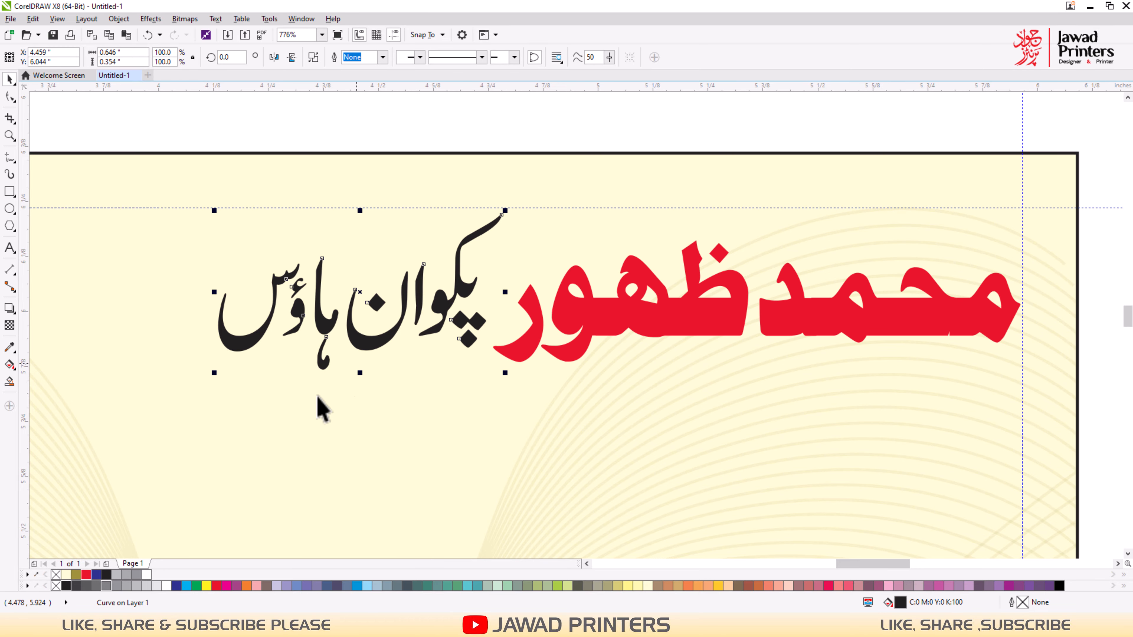
pyautogui.click(96, 574)
# Move the phrase "فوڈ سپلائرز" with its small "اینڈ" from the text block onto the card, just left of the blue title part.
pyautogui.scroll(-5, 789, 321)
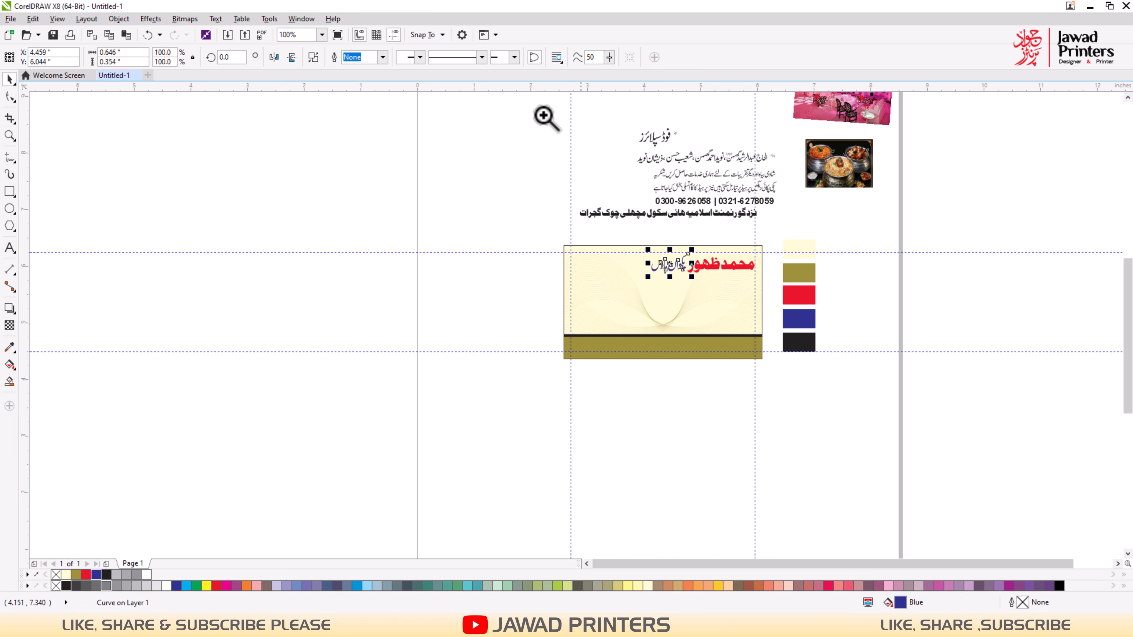
pyautogui.moveTo(522, 124); pyautogui.dragTo(705, 294)
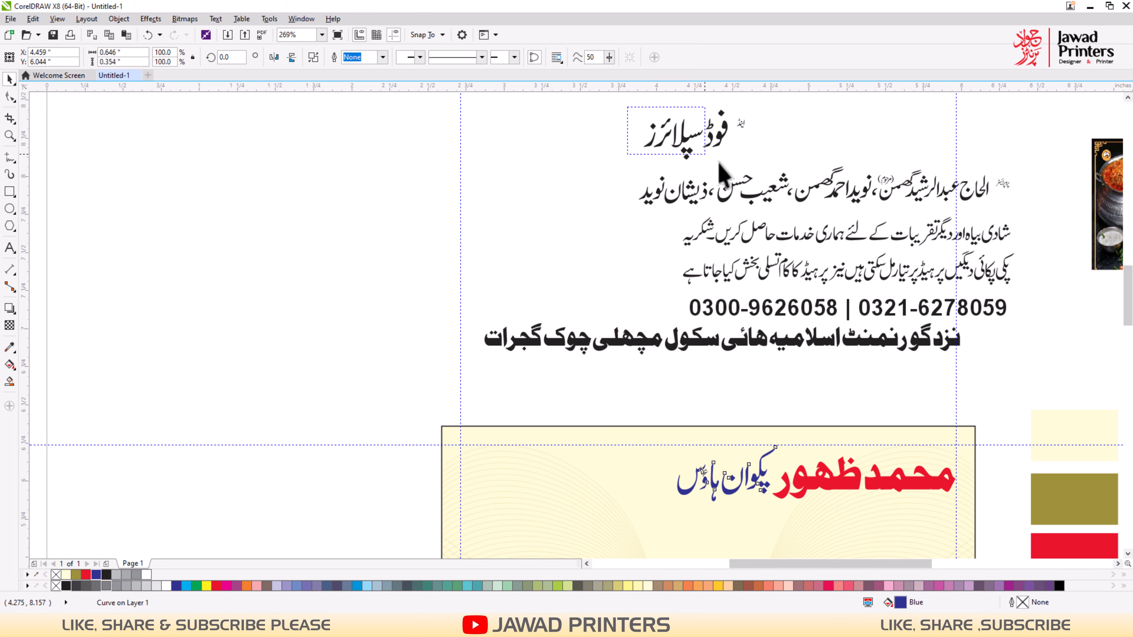
pyautogui.moveTo(732, 156); pyautogui.dragTo(646, 487)
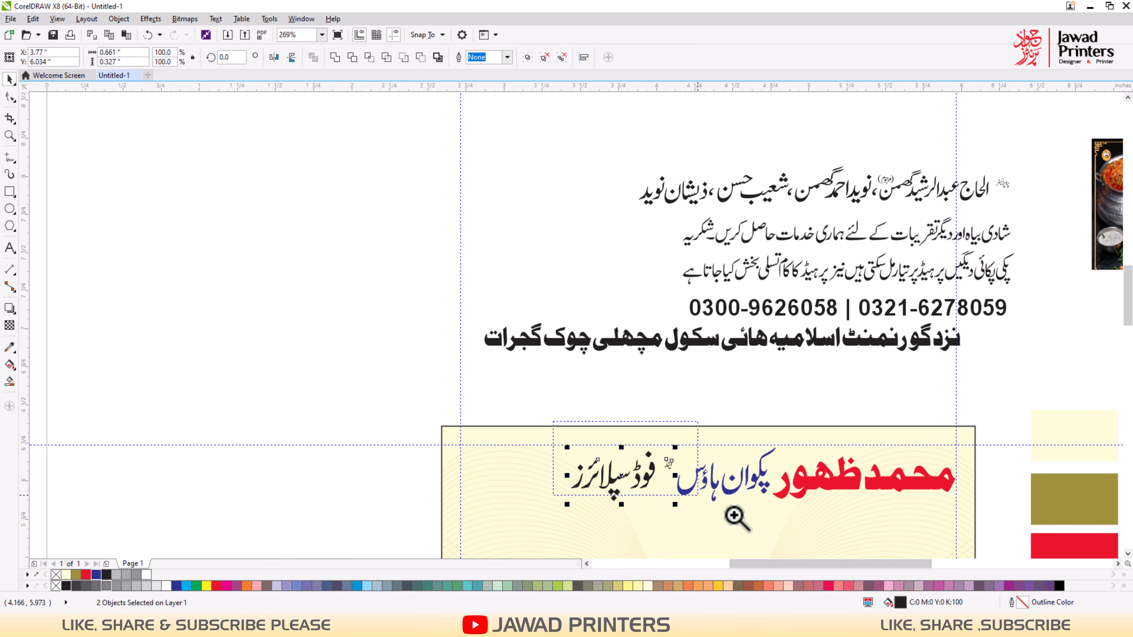
pyautogui.scroll(4, 639, 498)
pyautogui.moveTo(524, 328); pyautogui.dragTo(539, 327)
# Align the black phrase "فوڈ سپلائرز" on its vertical centre with the blue title part.
pyautogui.click(589, 343)
pyautogui.click(569, 294)
pyautogui.keyDown('shift'); pyautogui.click(682, 341); pyautogui.keyUp('shift')
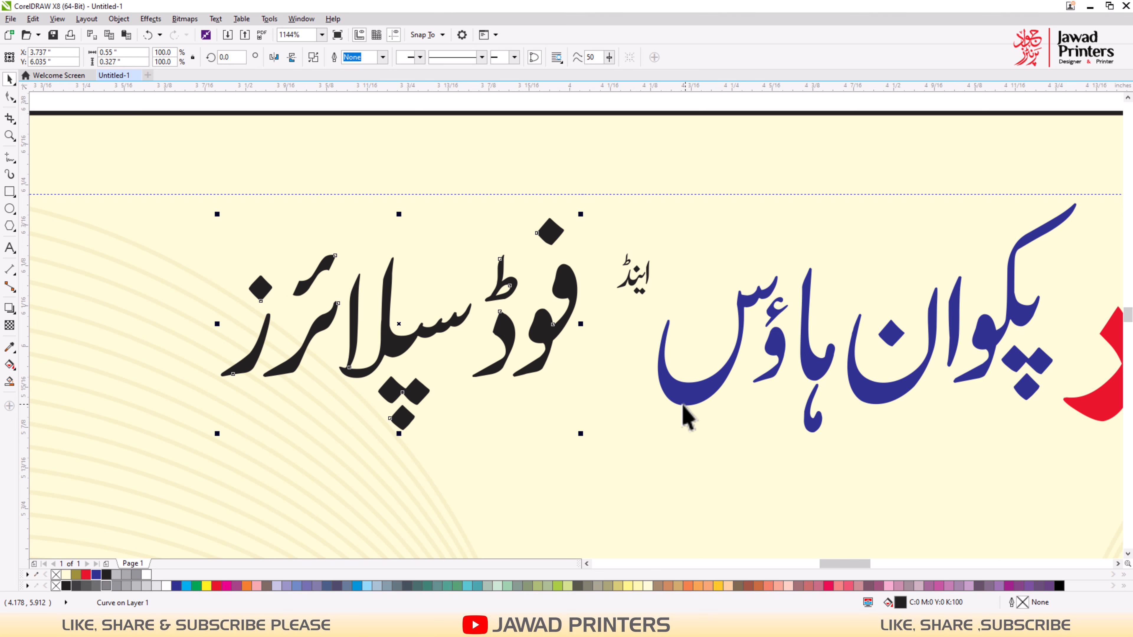
pyautogui.press('e')
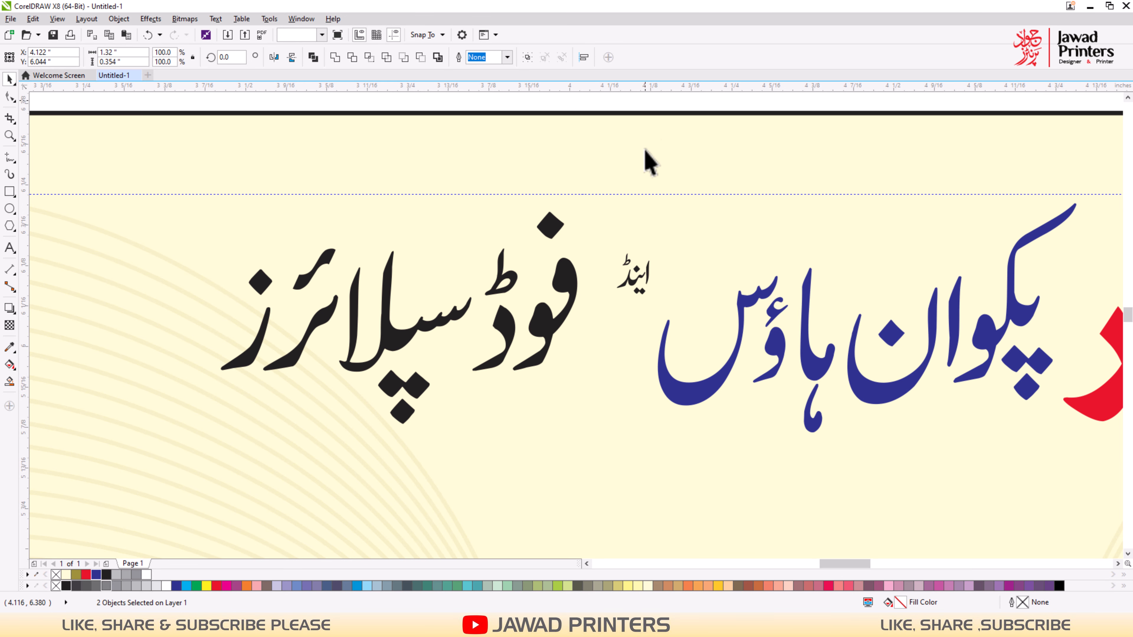
pyautogui.click(644, 150)
# Shift the small word "اینڈ" slightly up and left, and draw an ellipse about 0.144 × 0.119 in around it.
pyautogui.moveTo(633, 283); pyautogui.dragTo(625, 263)
pyautogui.press('F2')
pyautogui.moveTo(530, 184); pyautogui.dragTo(709, 333)
pyautogui.click(5, 211)
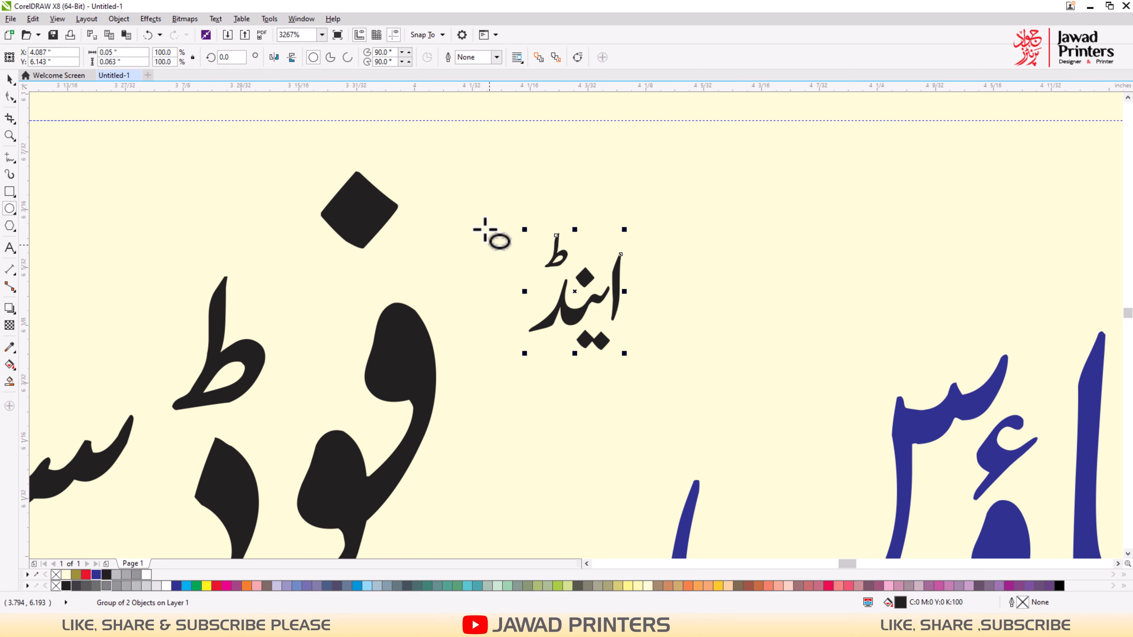
pyautogui.moveTo(493, 233); pyautogui.dragTo(715, 406)
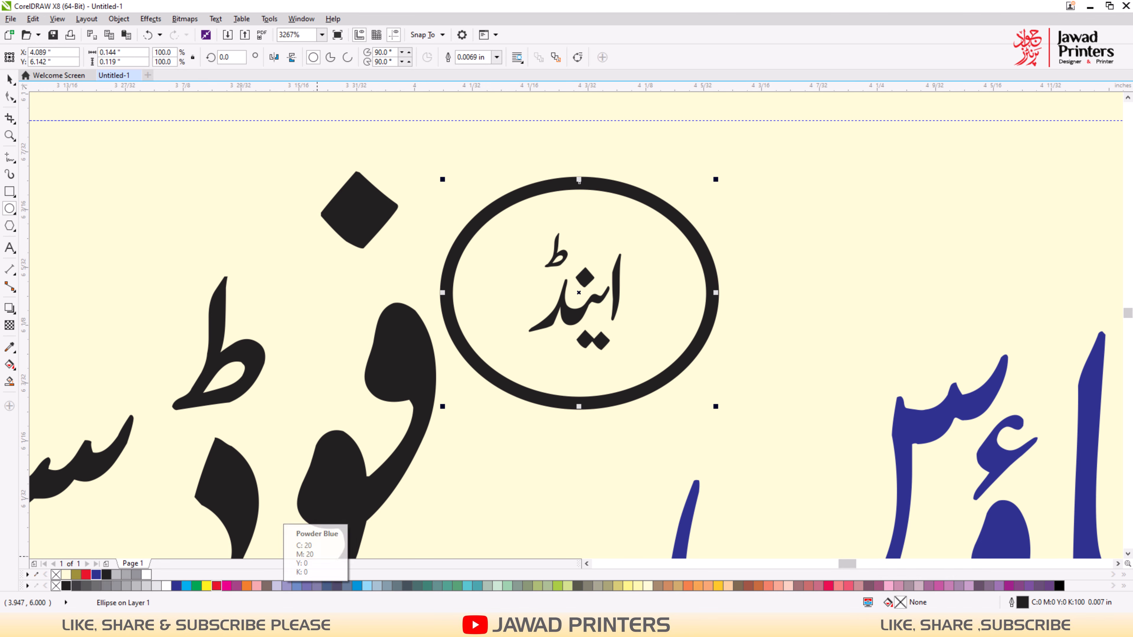
# Fill the ellipse black and colour the small word "اینڈ" behind it white.
pyautogui.click(66, 585)
pyautogui.press('space')
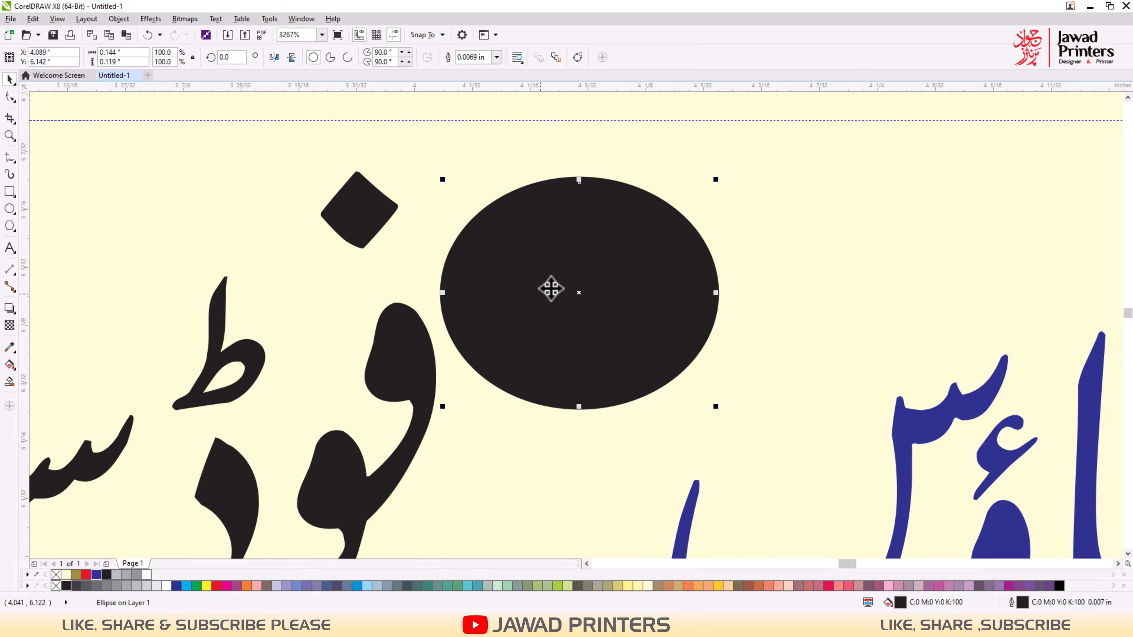
pyautogui.keyDown('alt'); pyautogui.click(565, 313); pyautogui.keyUp('alt')
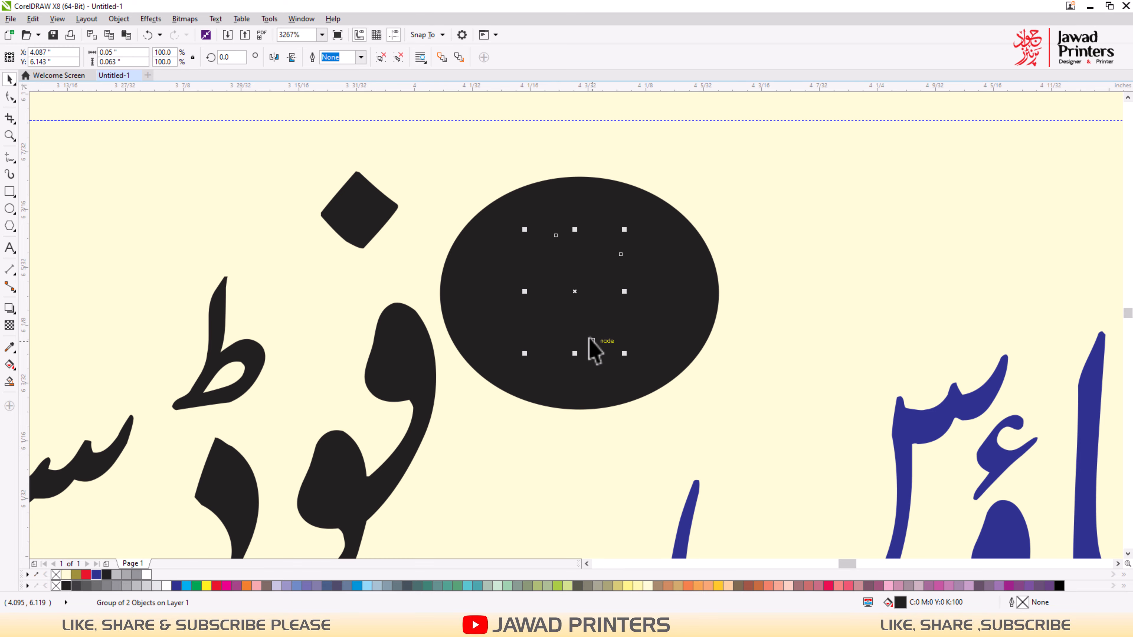
pyautogui.click(166, 585)
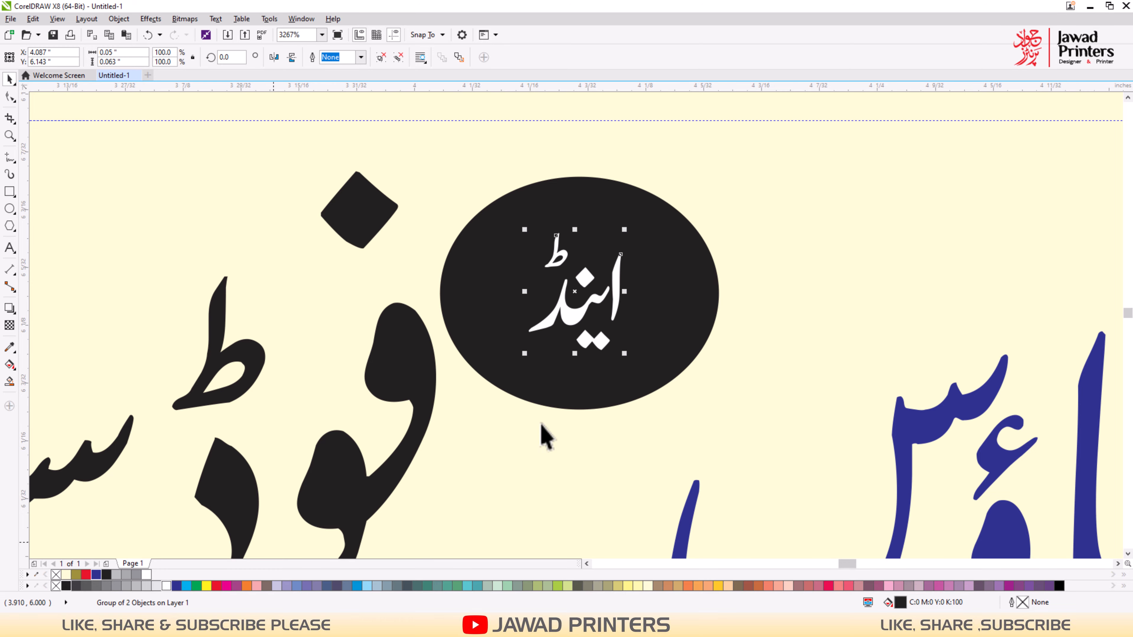
# Centre the white word "اینڈ" inside the black ellipse, group the two, and shift the badge slightly right.
pyautogui.keyDown('shift'); pyautogui.click(650, 313); pyautogui.keyUp('shift')
pyautogui.press('c')
pyautogui.press('e')
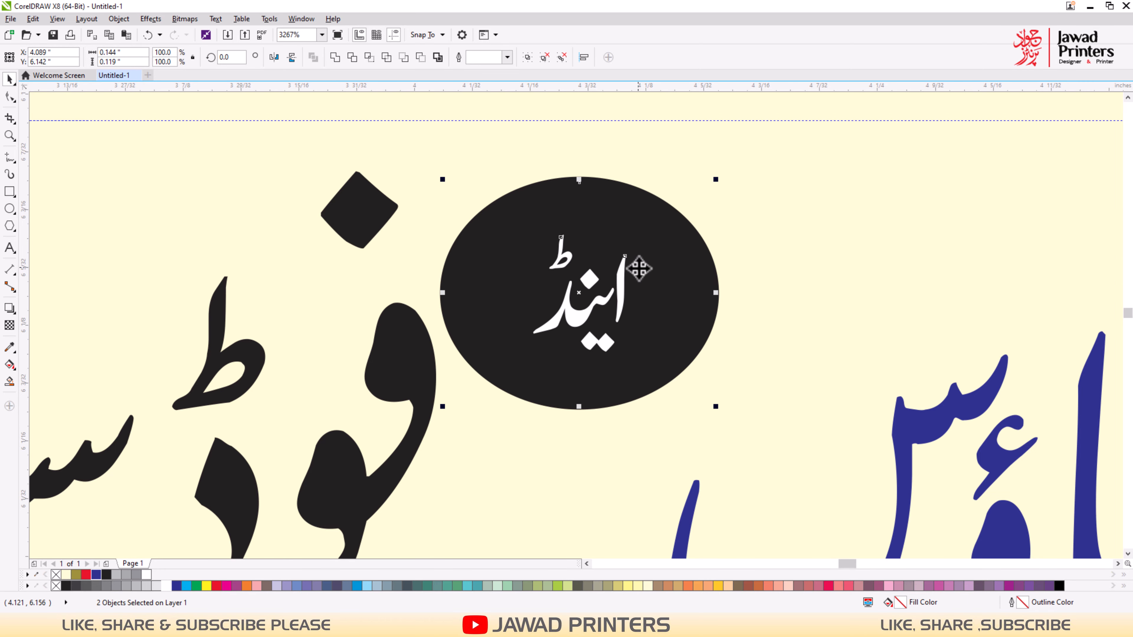
pyautogui.hotkey('ctrl', 'g')
pyautogui.moveTo(648, 259); pyautogui.dragTo(683, 261)
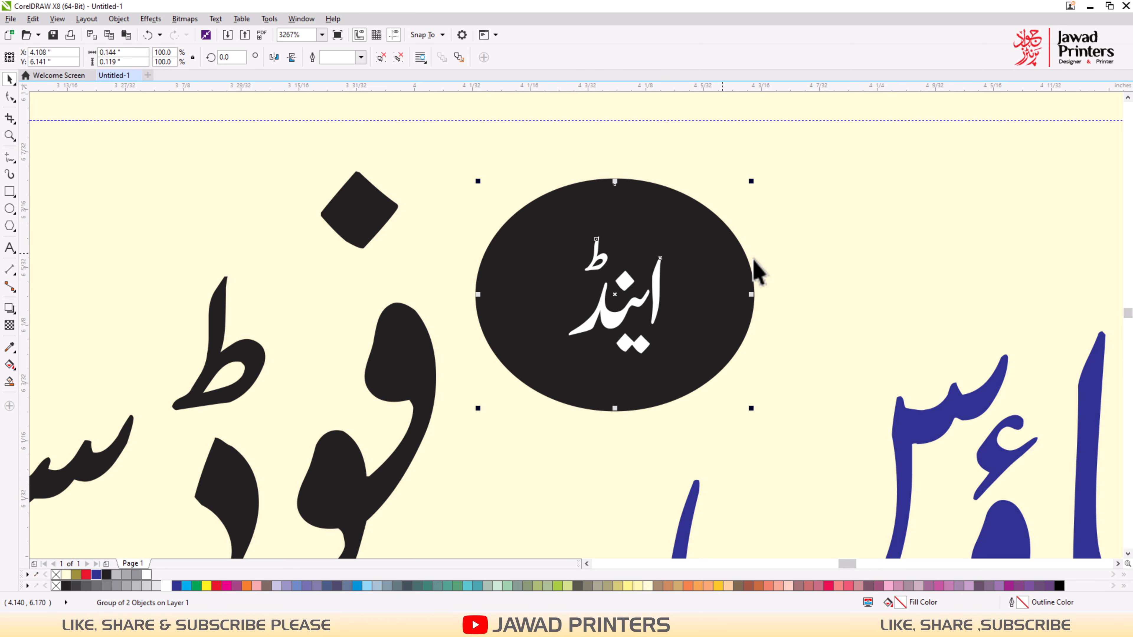
# Colour the phrase "فوڈ سپلائرز" blue to match the neighbouring title part.
pyautogui.scroll(-1, 736, 255)
pyautogui.scroll(-1, 639, 283)
pyautogui.click(615, 307)
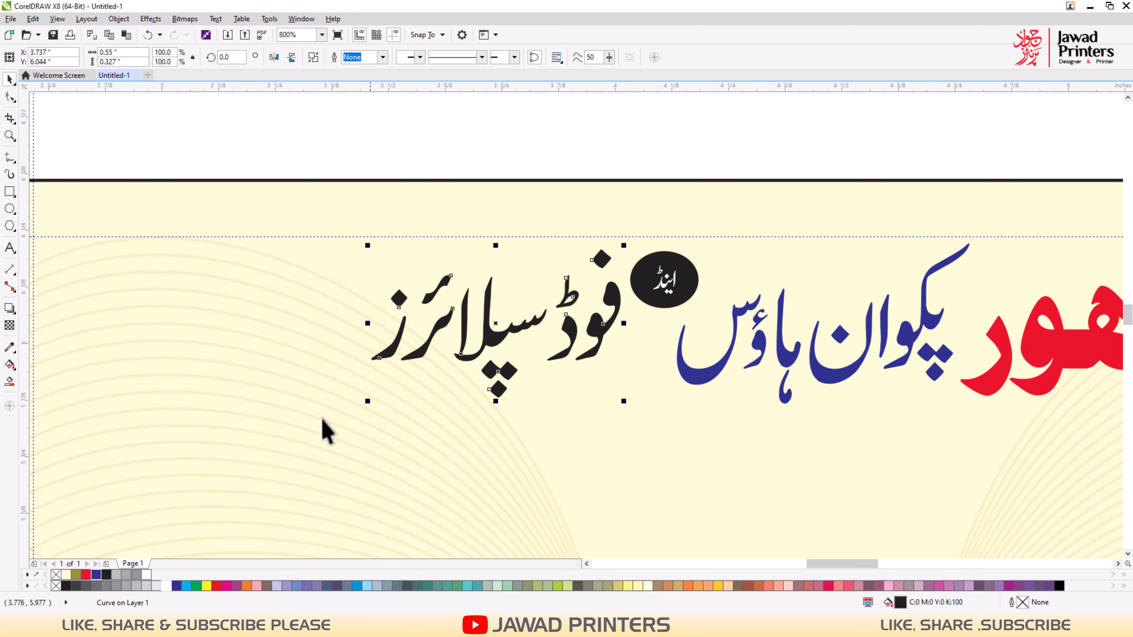
pyautogui.click(96, 575)
pyautogui.keyDown('shift'); pyautogui.click(693, 379); pyautogui.keyUp('shift')
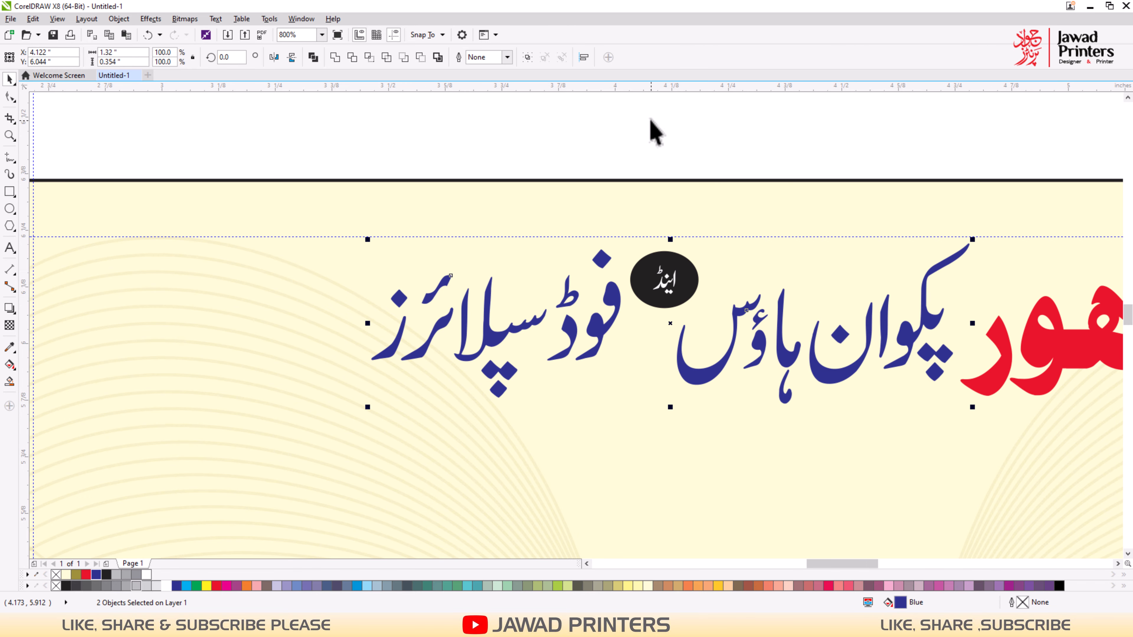
pyautogui.click(651, 138)
# Lower the blue phrase "فوڈ سپلائرز" by about 0.02 in relative to the rest of the title.
pyautogui.press('F2')
pyautogui.scroll(-2, 444, 173)
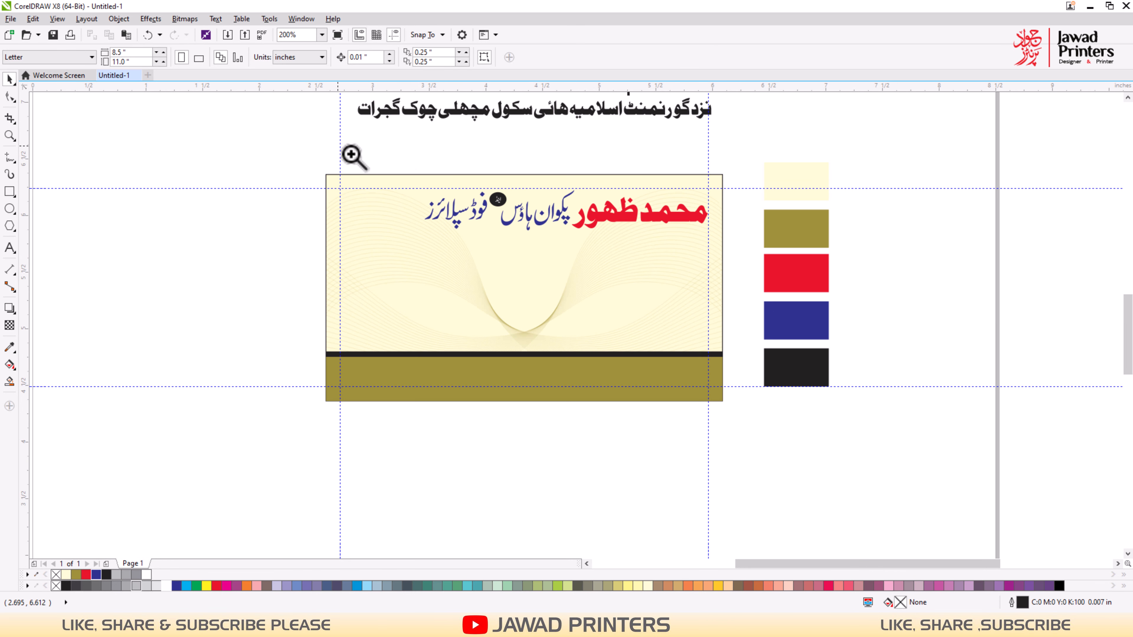
pyautogui.moveTo(338, 146); pyautogui.dragTo(798, 303)
pyautogui.click(379, 312)
pyautogui.press('F2')
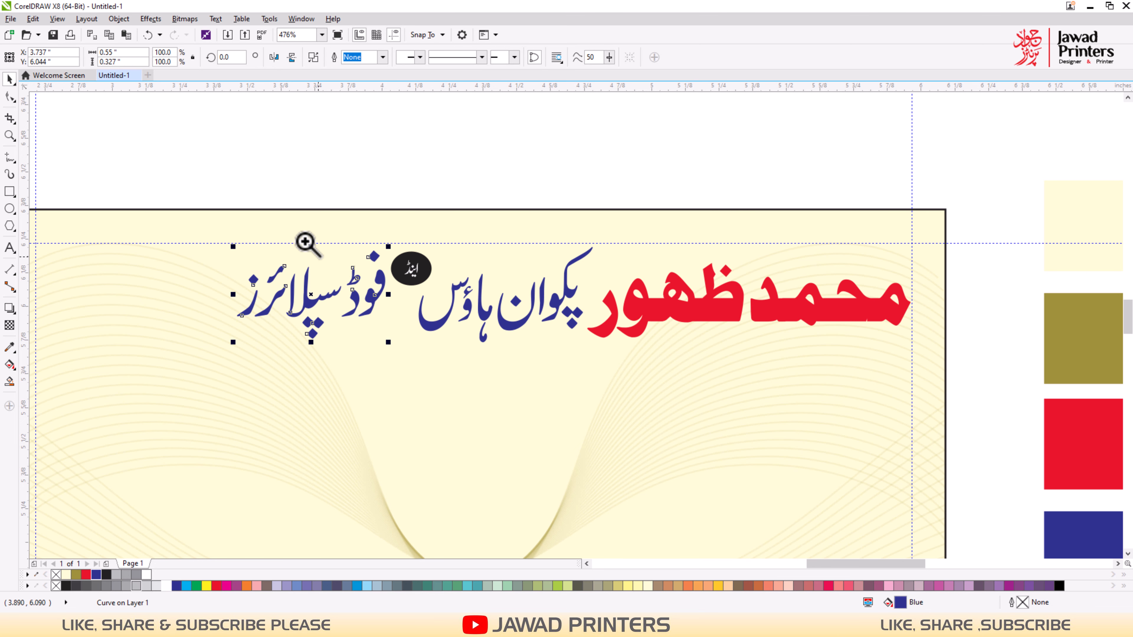
pyautogui.moveTo(301, 241); pyautogui.dragTo(495, 384)
pyautogui.moveTo(478, 275)
pyautogui.mouseDown()
pyautogui.moveTo(486, 304)
pyautogui.moveTo(487, 293)
pyautogui.mouseUp()
pyautogui.scroll(-3, 531, 290)
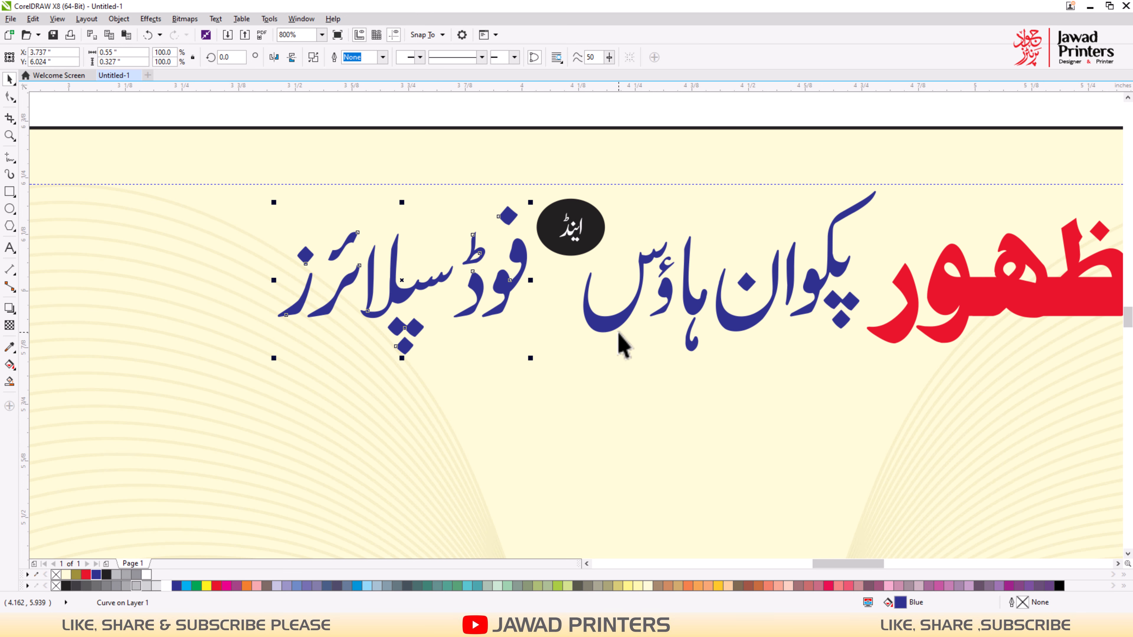
# Give the red title part and both blue parts a white outline 0.025 in wide with rounded corners.
pyautogui.keyDown('shift'); pyautogui.click(593, 322); pyautogui.keyUp('shift')
pyautogui.keyDown('shift'); pyautogui.click(967, 309); pyautogui.keyUp('shift')
pyautogui.press('F2')
pyautogui.moveTo(605, 208); pyautogui.dragTo(974, 419)
pyautogui.moveTo(499, 349)
pyautogui.mouseDown()
pyautogui.moveTo(516, 357)
pyautogui.moveTo(514, 347)
pyautogui.mouseUp()
pyautogui.hotkey('ctrl', 'z')
pyautogui.scroll(-1, 525, 338)
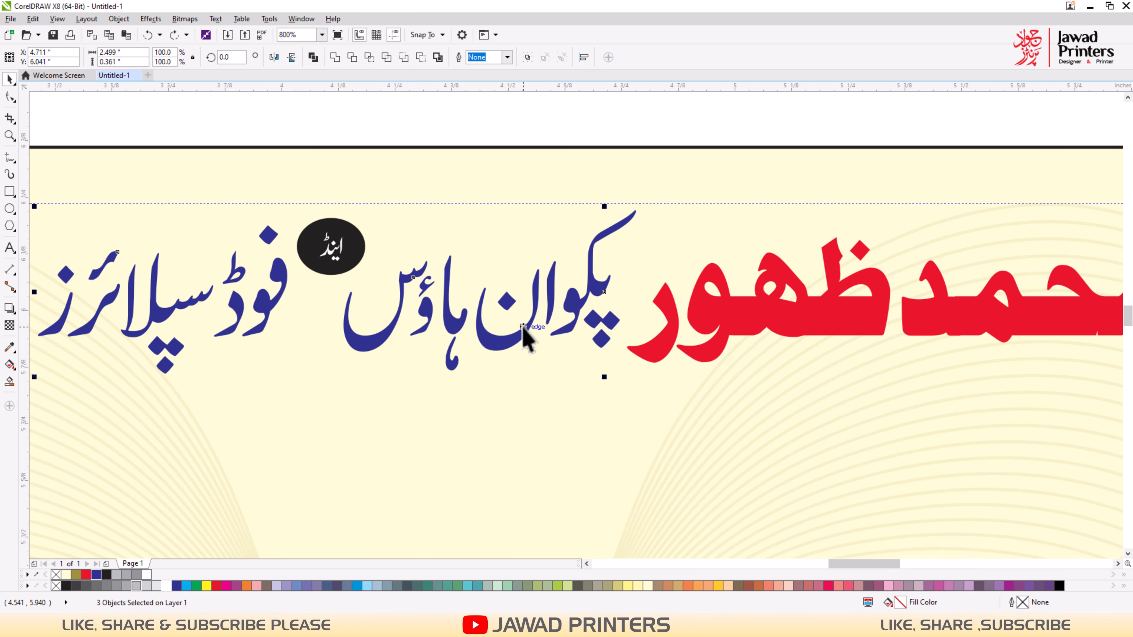
pyautogui.rightClick(166, 586)
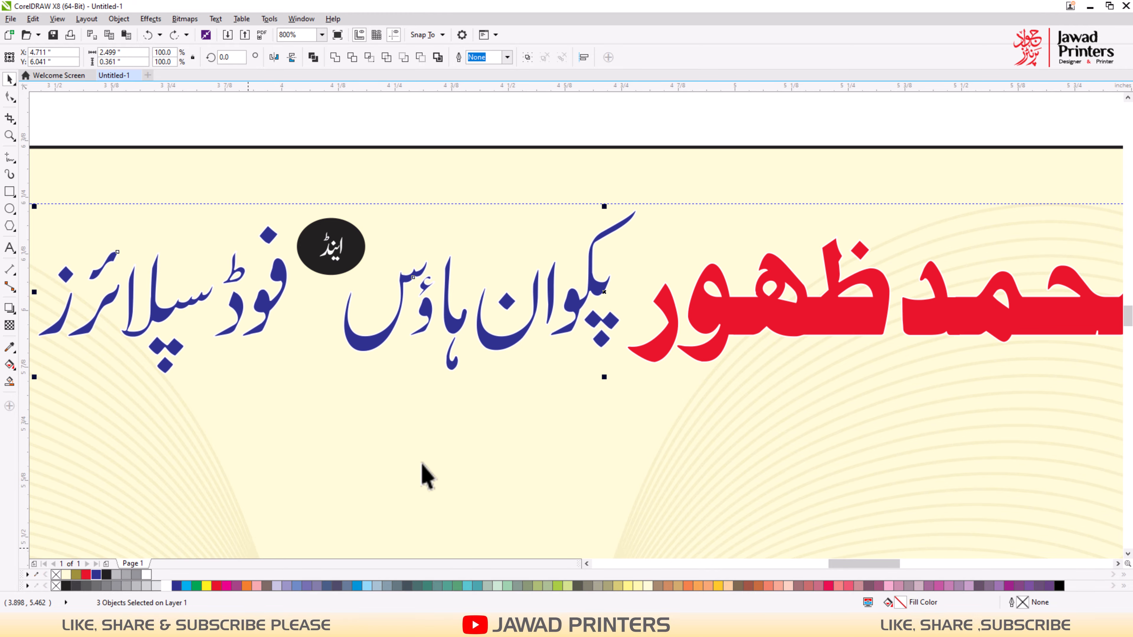
pyautogui.press('F12')
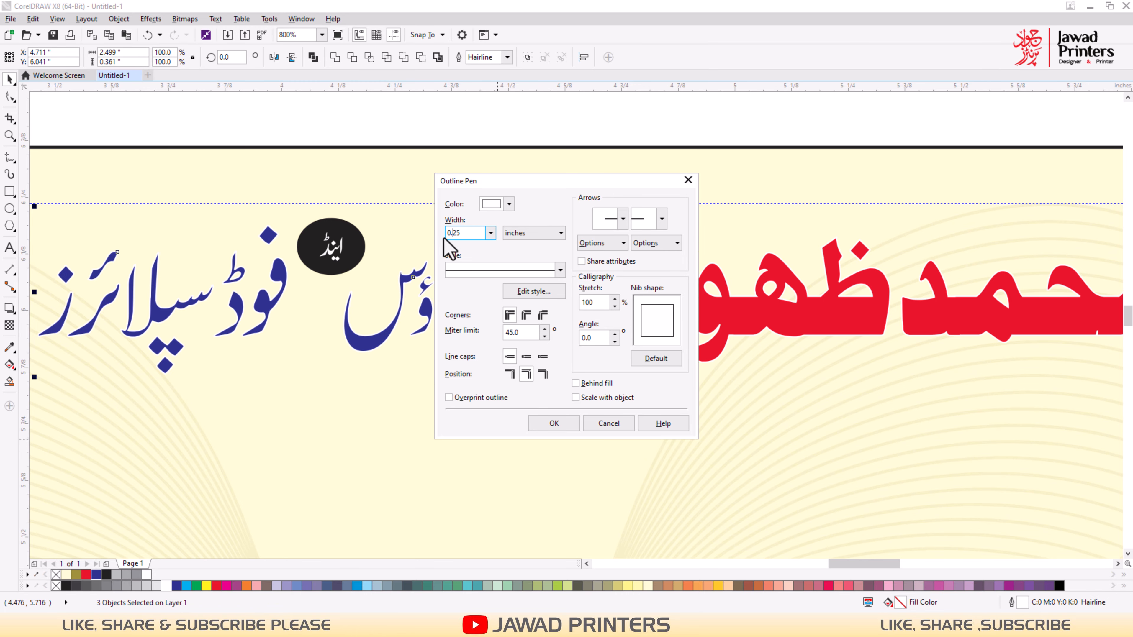
pyautogui.click(525, 313)
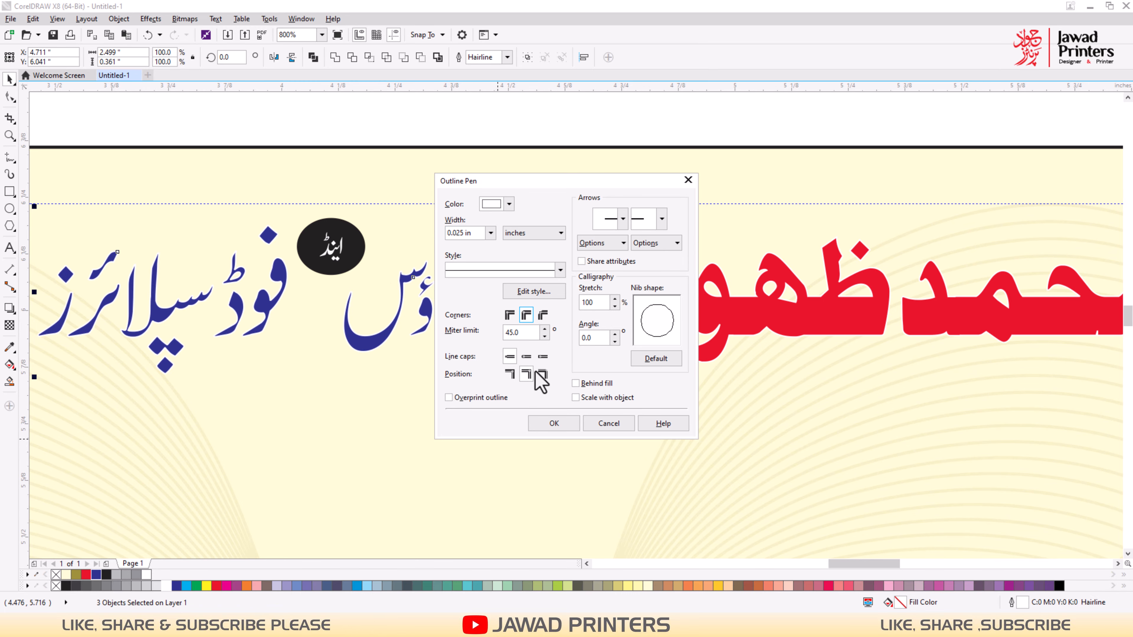
pyautogui.click(554, 424)
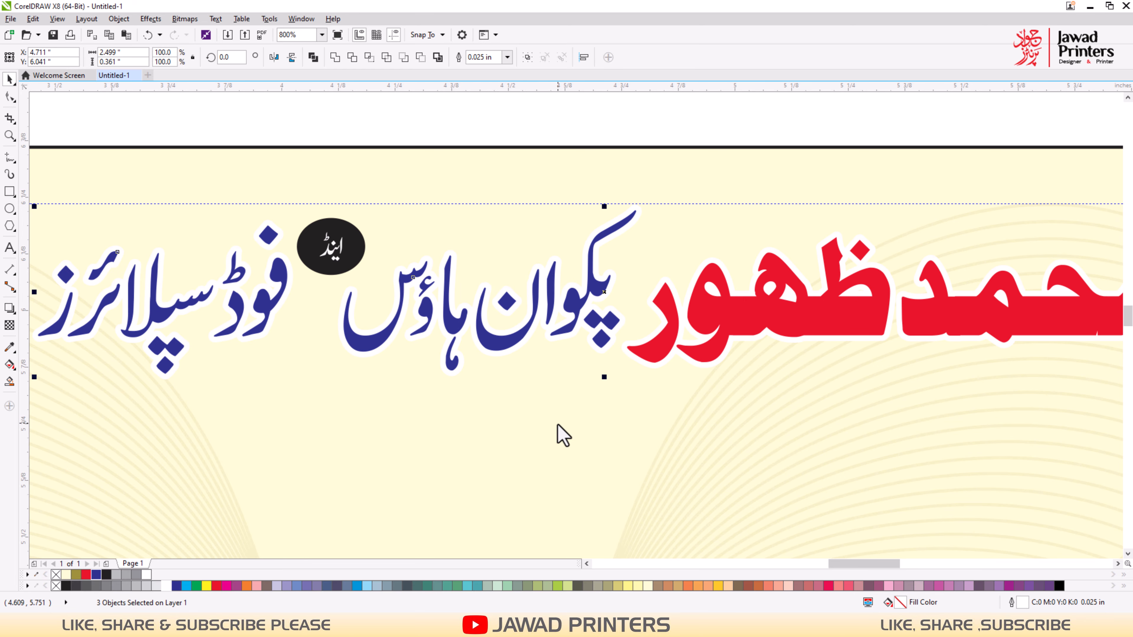
# Duplicate the three outlined title parts slightly down and right, and colour the copy's fill and outline olive.
pyautogui.moveTo(474, 271); pyautogui.dragTo(593, 387)
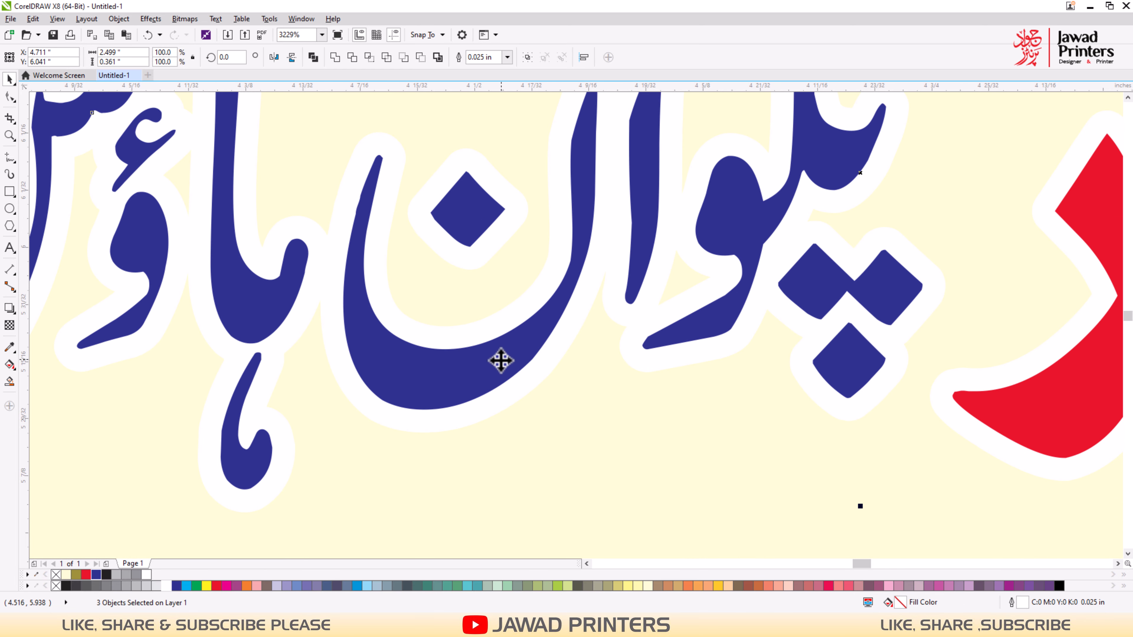
pyautogui.moveTo(488, 359); pyautogui.dragTo(508, 386)
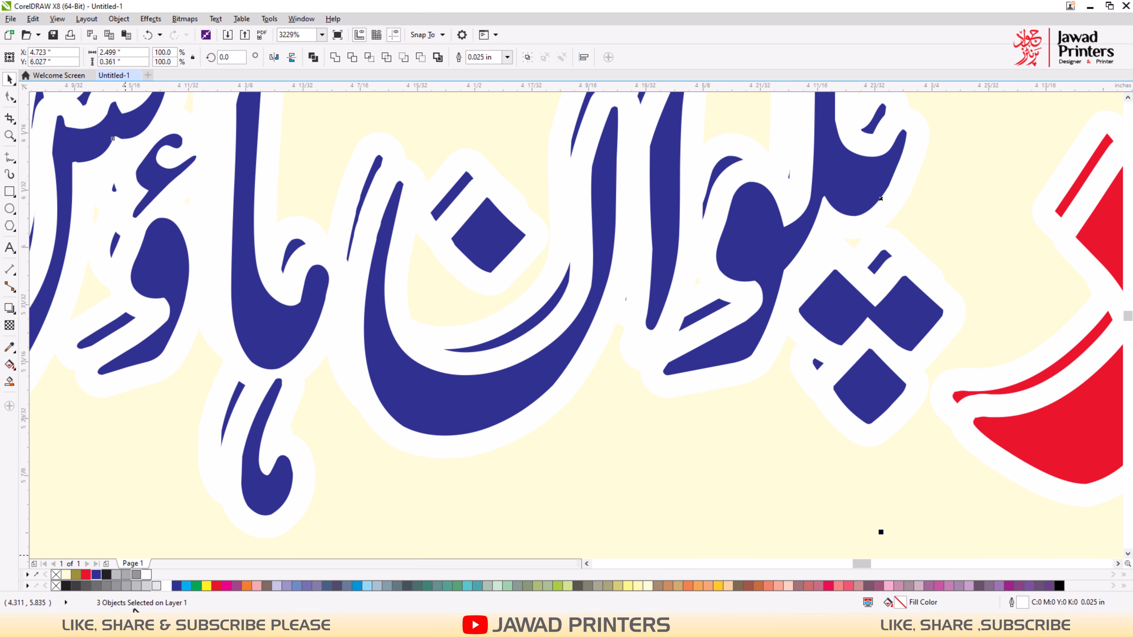
pyautogui.click(76, 577)
pyautogui.rightClick(76, 577)
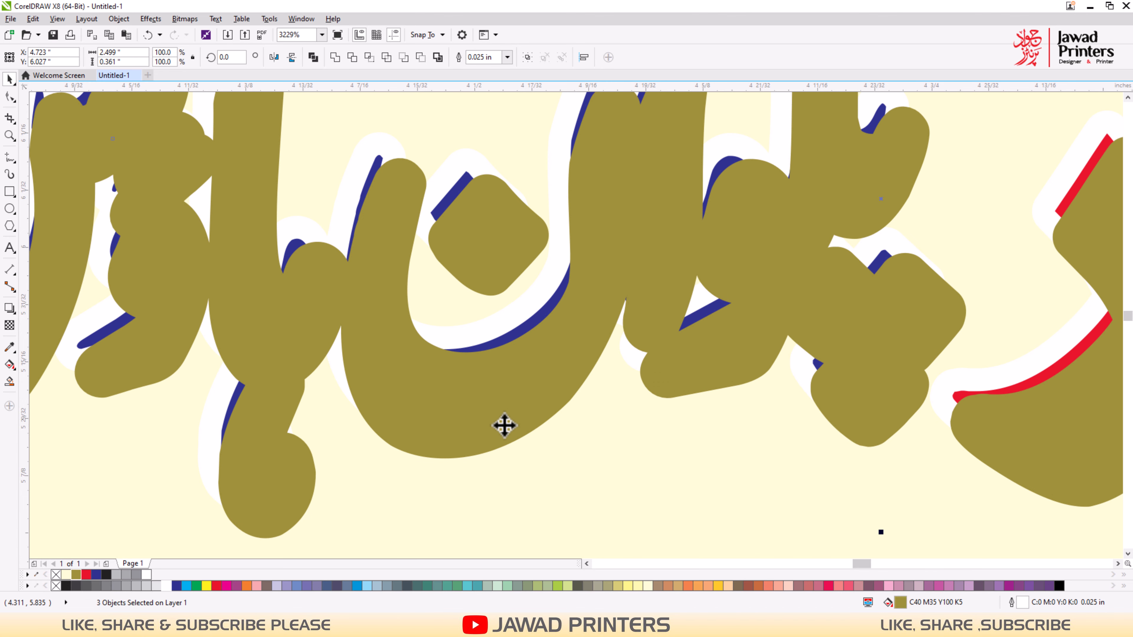
# Bring the original red and blue title parts in front of their olive copies so that the copies act as a shadow.
pyautogui.scroll(-2, 504, 425)
pyautogui.scroll(-1, 505, 425)
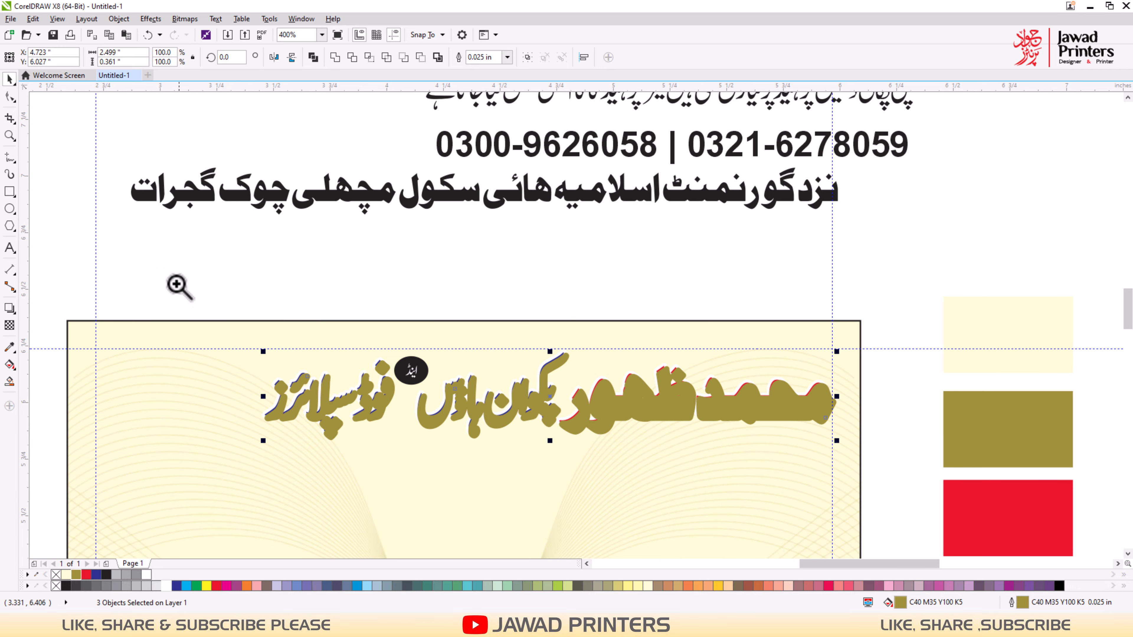
pyautogui.moveTo(196, 296); pyautogui.dragTo(910, 546)
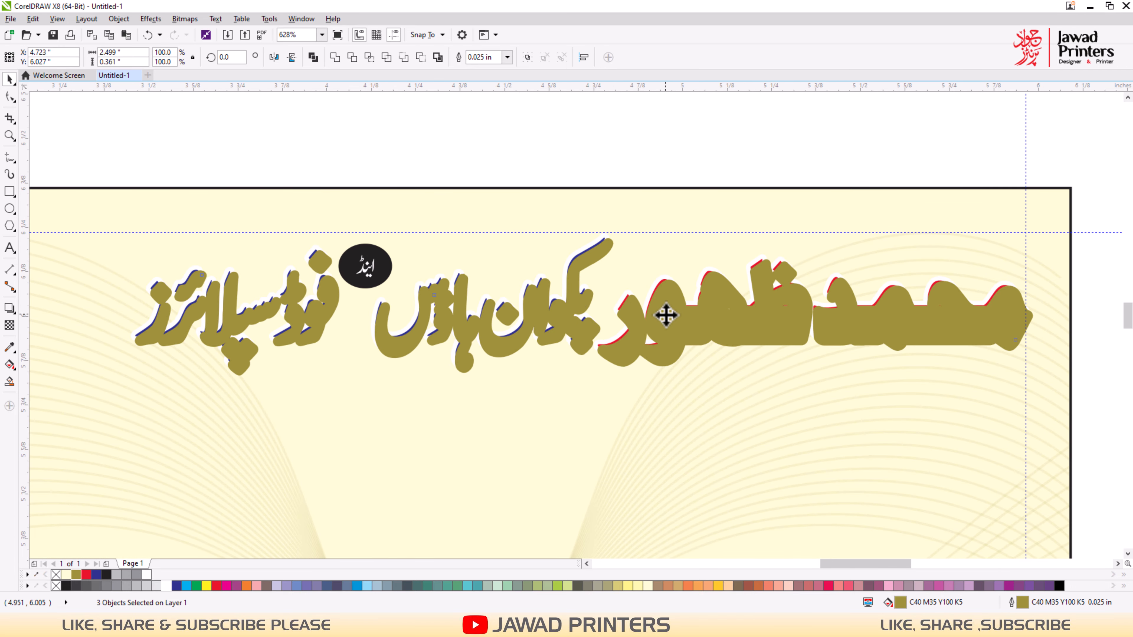
pyautogui.click(694, 176)
pyautogui.keyDown('alt'); pyautogui.click(667, 306); pyautogui.keyUp('alt')
pyautogui.hotkey('shift', 'pageup')
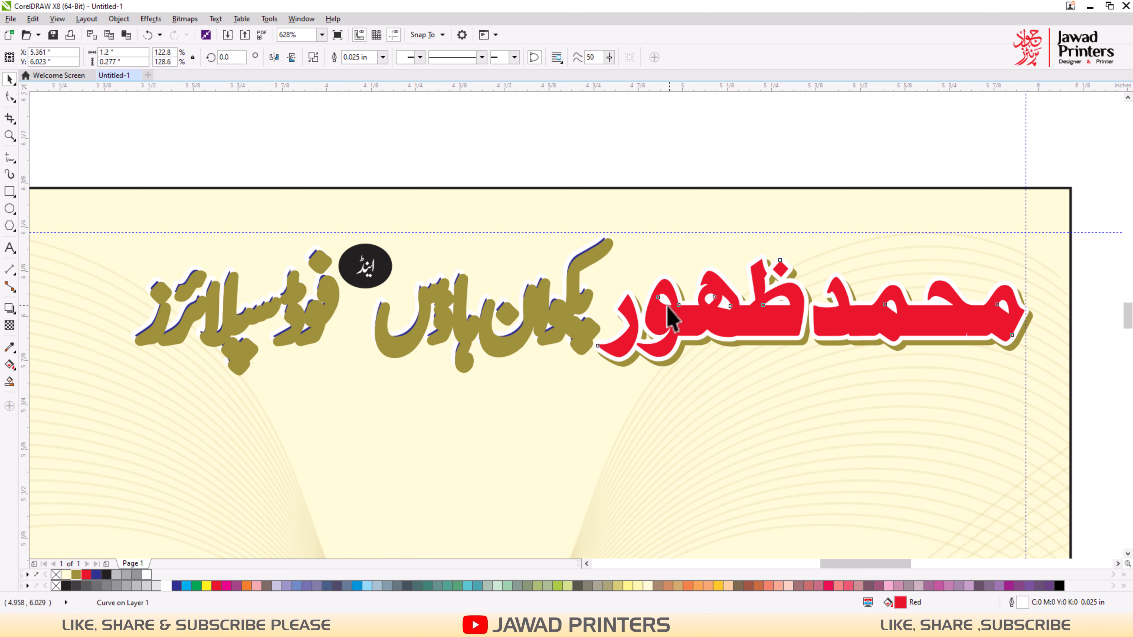
pyautogui.keyDown('alt'); pyautogui.click(528, 317); pyautogui.keyUp('alt')
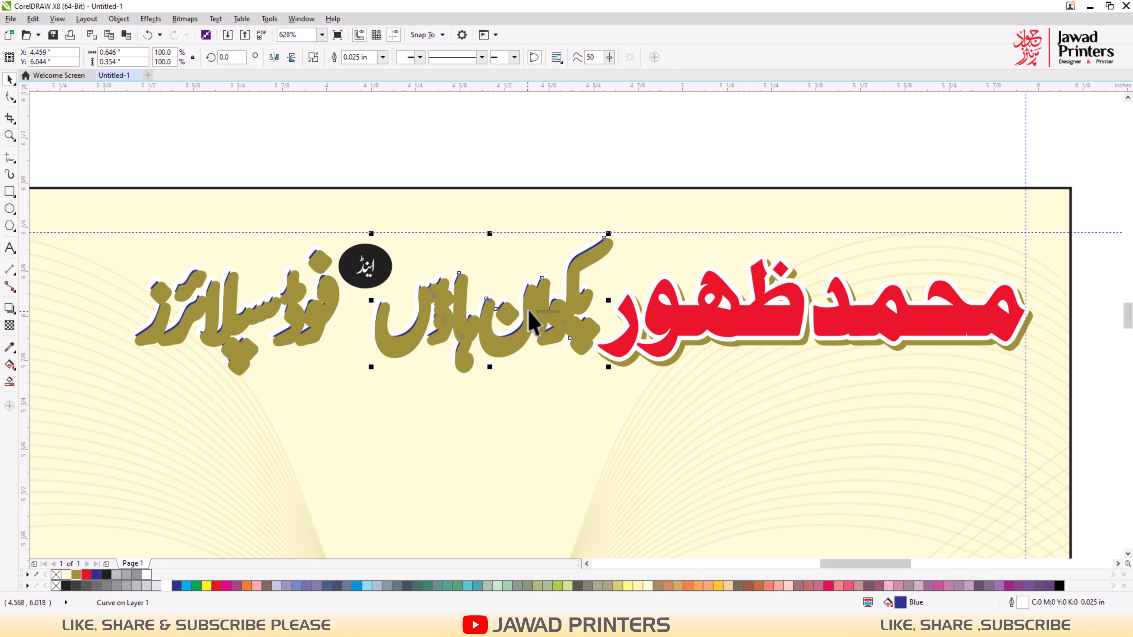
pyautogui.hotkey('shift', 'pageup')
pyautogui.keyDown('alt'); pyautogui.click(227, 325); pyautogui.keyUp('alt')
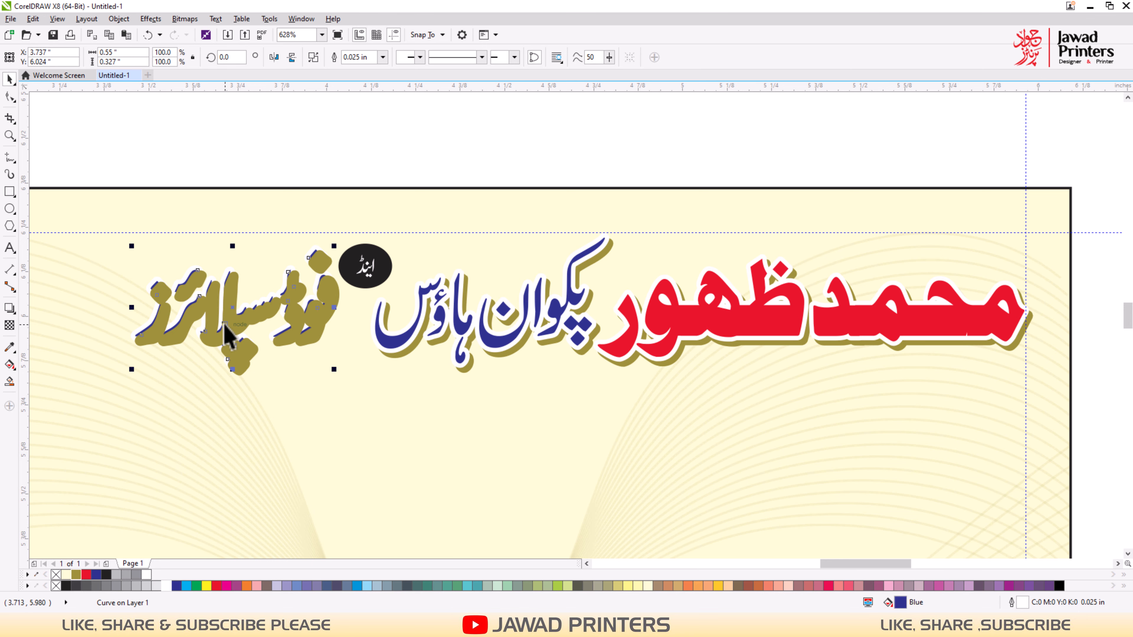
pyautogui.hotkey('shift', 'pageup')
pyautogui.press('Escape')
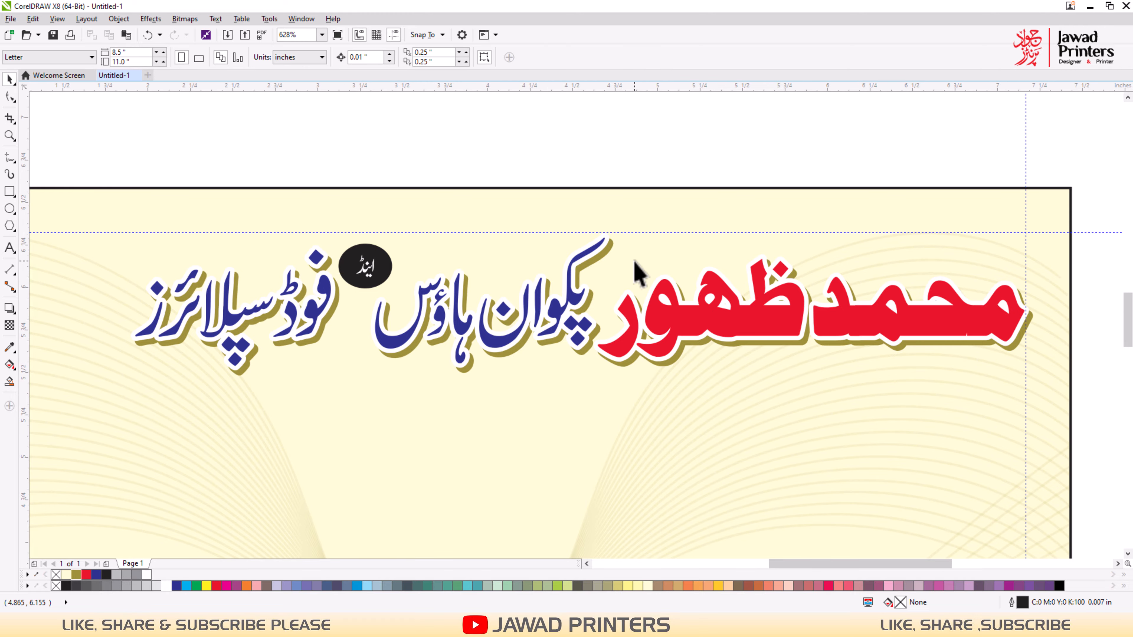
# Group all title parts, their olive shadows and the black badge into one object.
pyautogui.scroll(-2, 633, 259)
pyautogui.moveTo(326, 142); pyautogui.dragTo(855, 393)
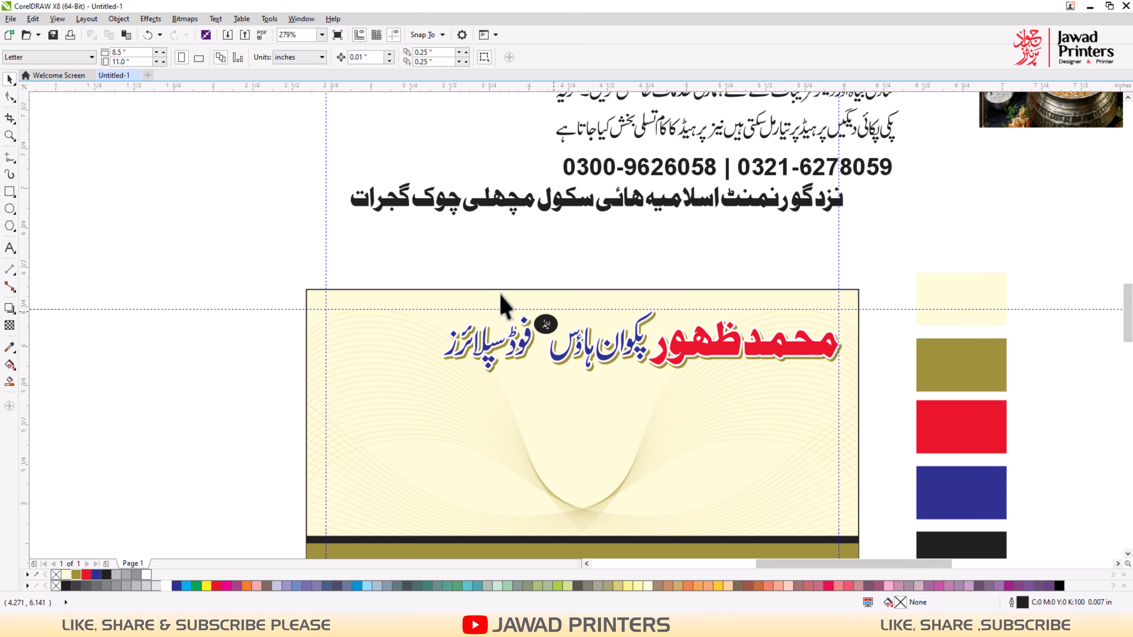
pyautogui.moveTo(386, 253); pyautogui.dragTo(869, 413)
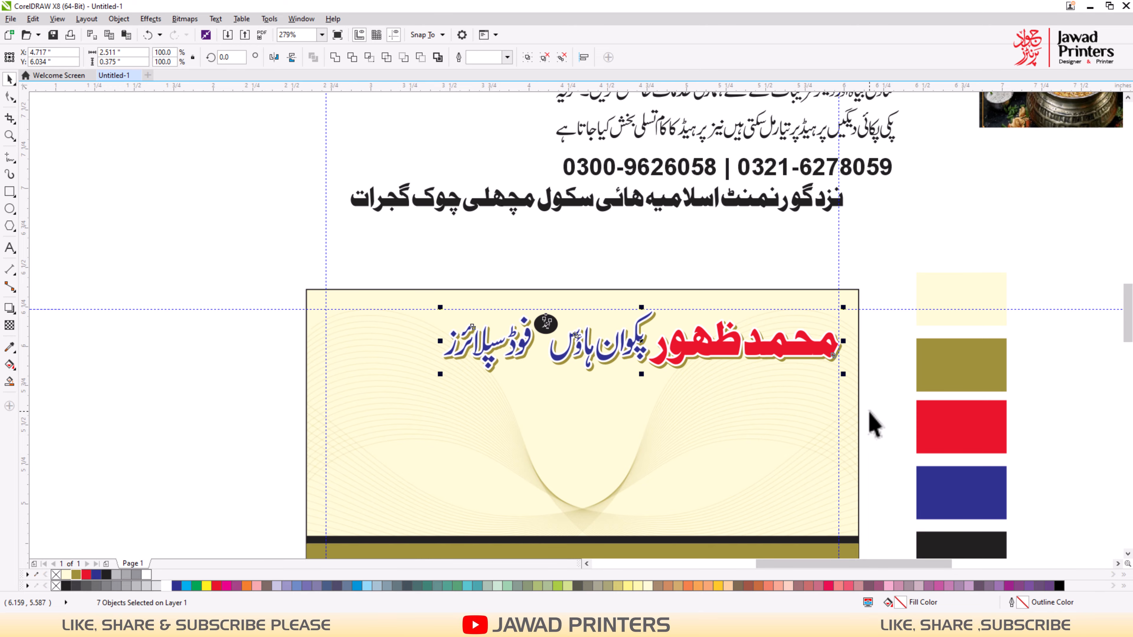
pyautogui.hotkey('ctrl', 'g')
pyautogui.click(692, 265)
# Draw an unfilled ellipse, wider than tall, in the empty page area left of the remaining text block.
pyautogui.scroll(-2, 692, 264)
pyautogui.press('F2')
pyautogui.moveTo(470, 145); pyautogui.dragTo(833, 381)
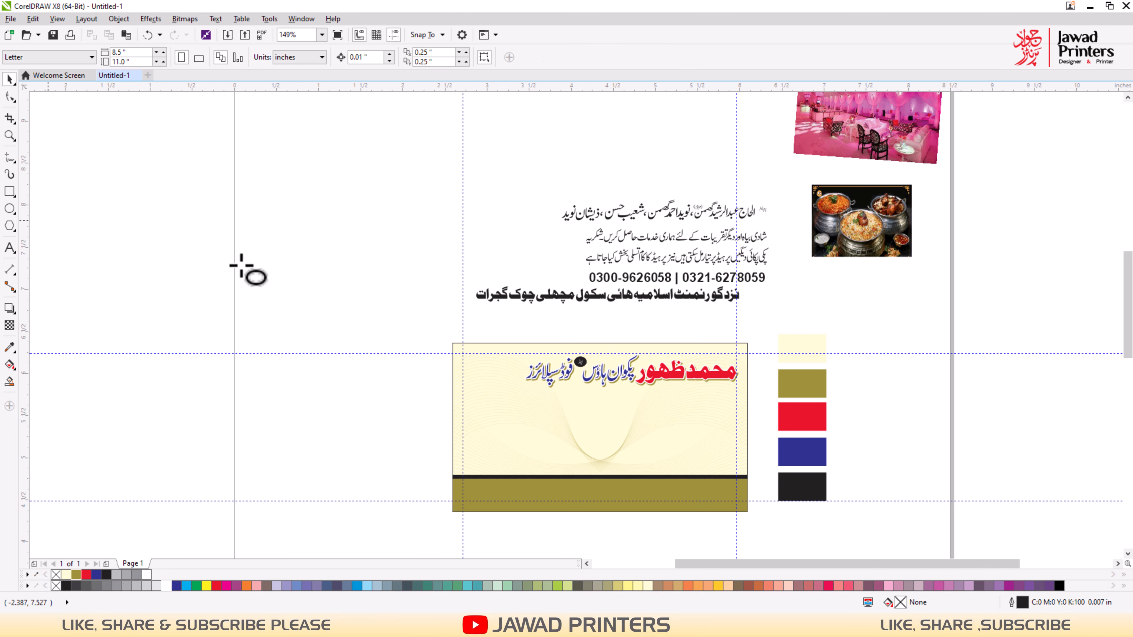
pyautogui.moveTo(356, 246)
pyautogui.mouseDown()
pyautogui.moveTo(440, 324)
pyautogui.moveTo(382, 298)
pyautogui.moveTo(452, 334)
pyautogui.moveTo(403, 296)
pyautogui.mouseUp()
pyautogui.press('space')
pyautogui.click(405, 320)
pyautogui.press('F2')
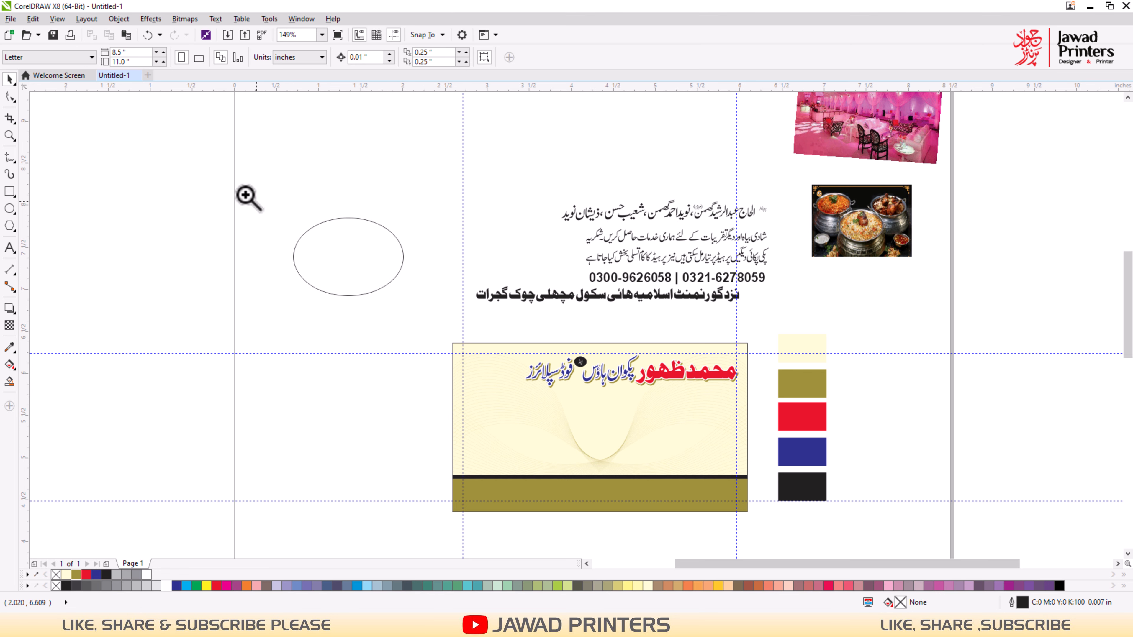
# Rotate the ellipse to 329.457° and duplicate it slightly down and left so that the two overlap.
pyautogui.moveTo(244, 194); pyautogui.dragTo(647, 459)
pyautogui.click(425, 211)
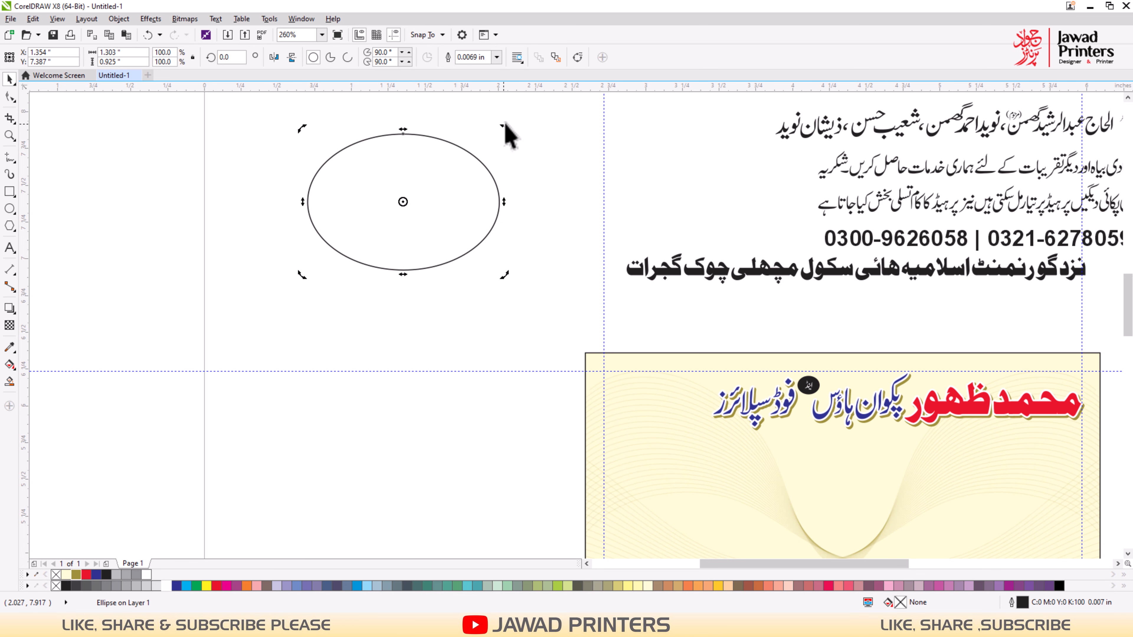
pyautogui.moveTo(503, 132); pyautogui.dragTo(519, 192)
pyautogui.moveTo(405, 247); pyautogui.dragTo(377, 267)
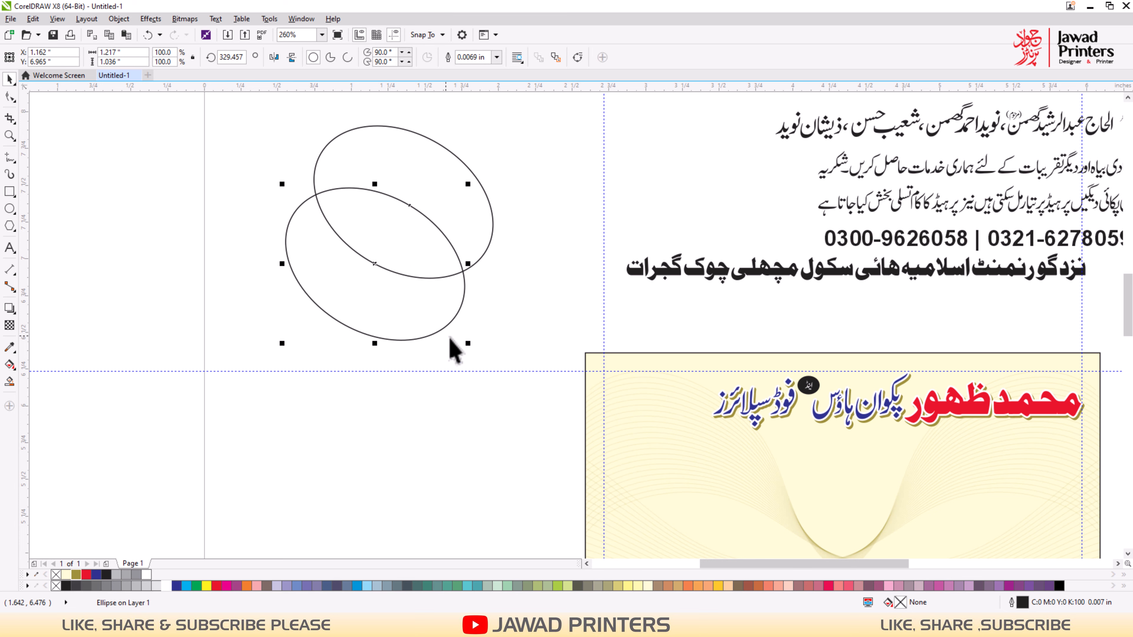
# Enlarge the lower ellipse to about 1.43 × 1.21 in and group it with the upper ellipse.
pyautogui.moveTo(467, 344); pyautogui.dragTo(502, 386)
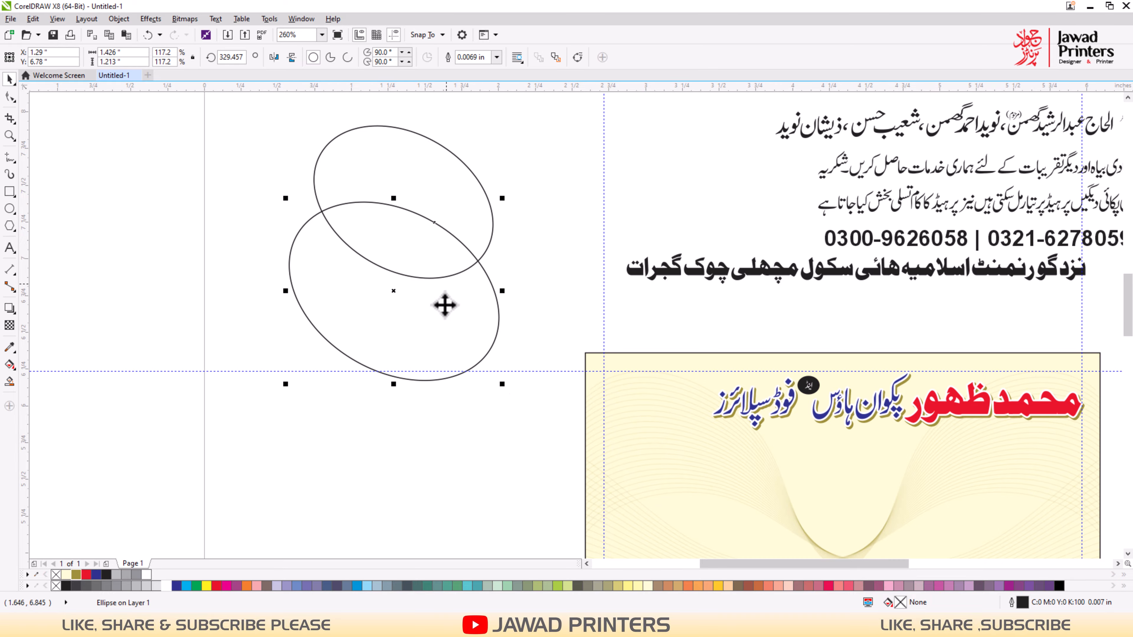
pyautogui.moveTo(424, 299); pyautogui.dragTo(420, 308)
pyautogui.keyDown('shift'); pyautogui.click(430, 272); pyautogui.keyUp('shift')
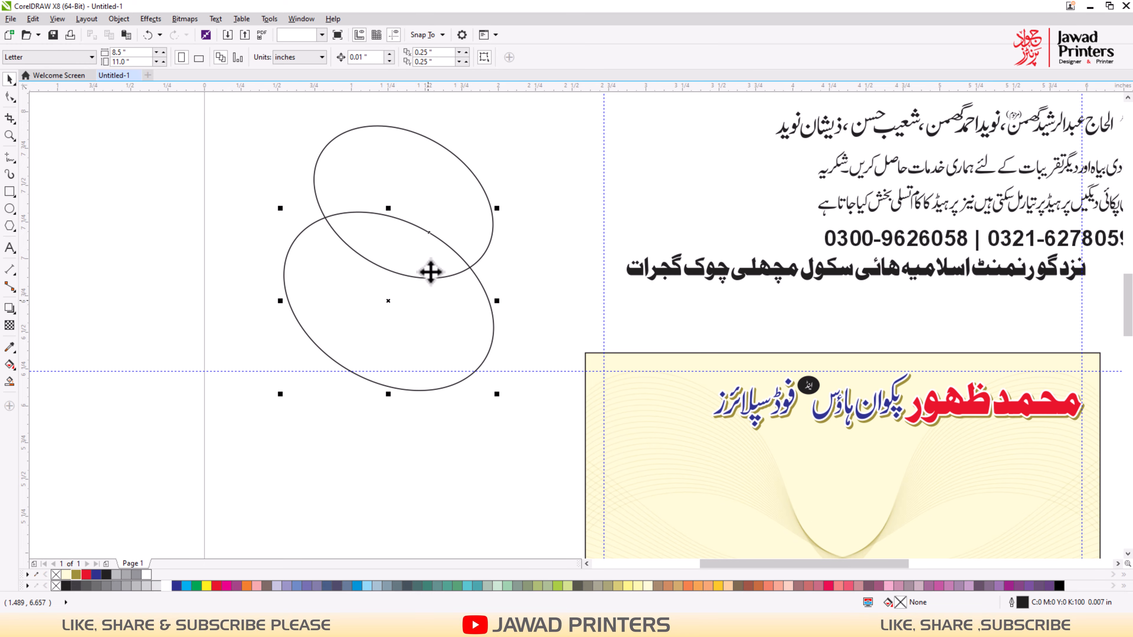
# Move the ellipse group onto the card's left edge, centred at about X 2.724, Y 5.613 in.
pyautogui.moveTo(572, 483); pyautogui.dragTo(626, 508)
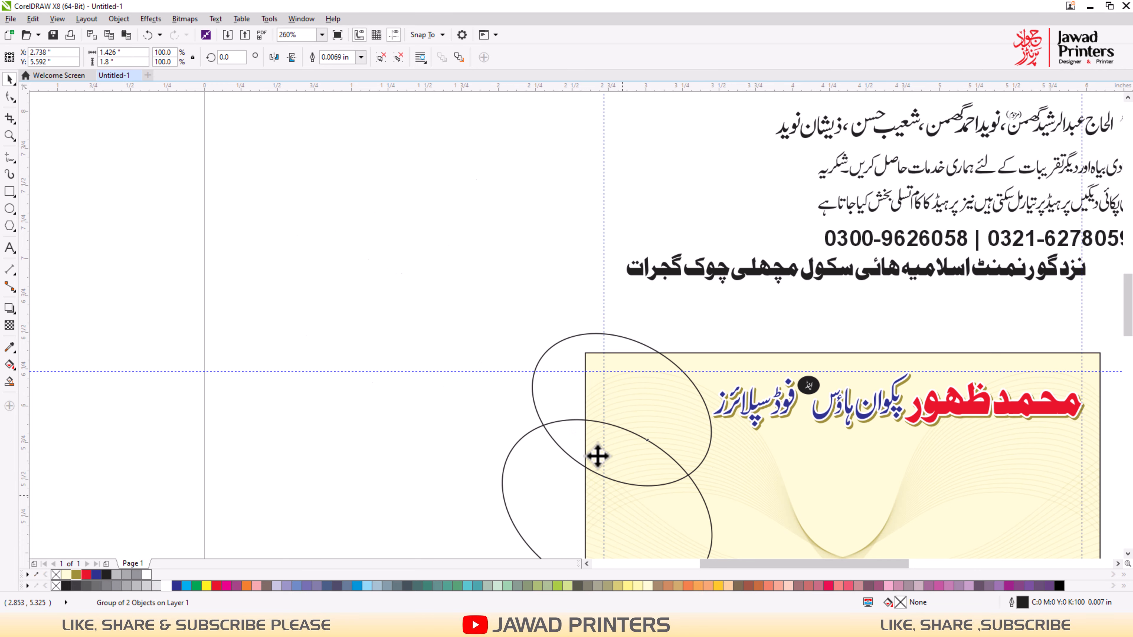
pyautogui.scroll(-2, 588, 435)
pyautogui.press('F2')
pyautogui.moveTo(484, 333); pyautogui.dragTo(703, 512)
pyautogui.scroll(-2, 440, 322)
pyautogui.press('F2')
pyautogui.moveTo(410, 259); pyautogui.dragTo(728, 493)
pyautogui.moveTo(523, 355)
pyautogui.mouseDown()
pyautogui.moveTo(526, 296)
pyautogui.moveTo(521, 352)
pyautogui.mouseUp()
pyautogui.press('F2')
pyautogui.moveTo(452, 275); pyautogui.dragTo(673, 463)
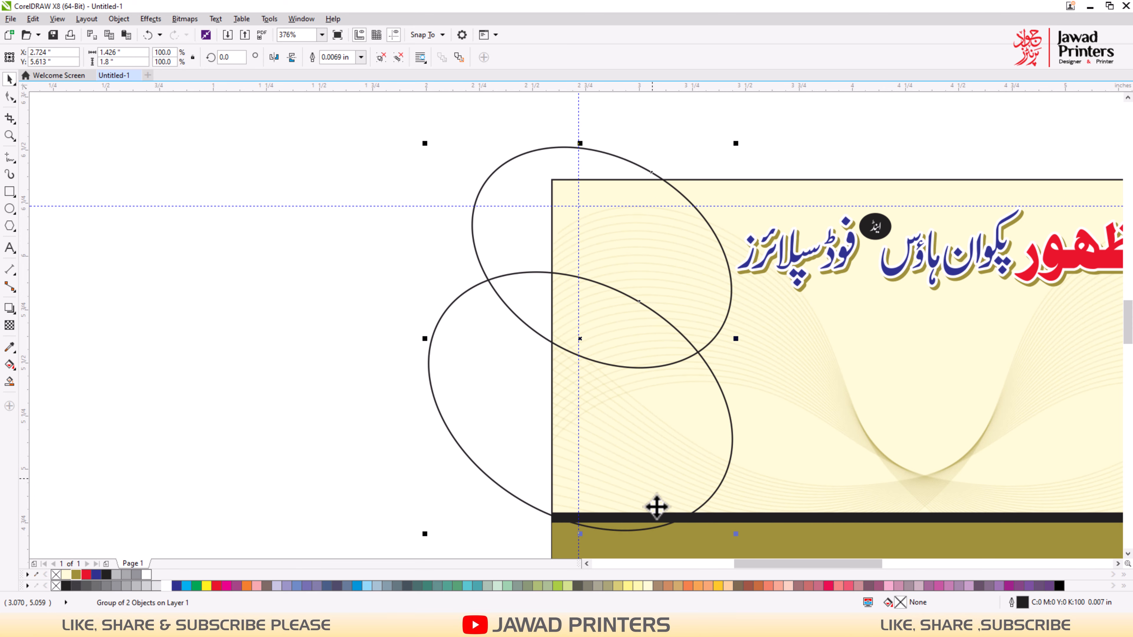
# Duplicate the ellipse group slightly down and right, and give the copy an olive fill with no outline.
pyautogui.scroll(-1, 579, 397)
pyautogui.press('F2')
pyautogui.moveTo(418, 229); pyautogui.dragTo(743, 476)
pyautogui.moveTo(551, 381); pyautogui.dragTo(562, 388)
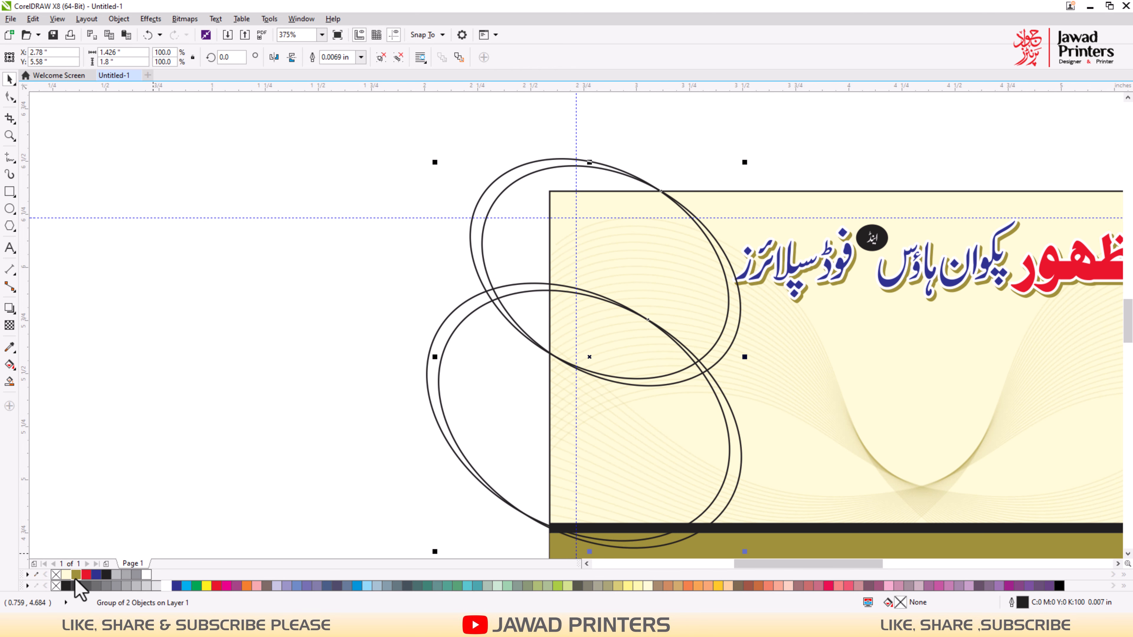
pyautogui.click(76, 575)
pyautogui.rightClick(56, 575)
pyautogui.click(130, 400)
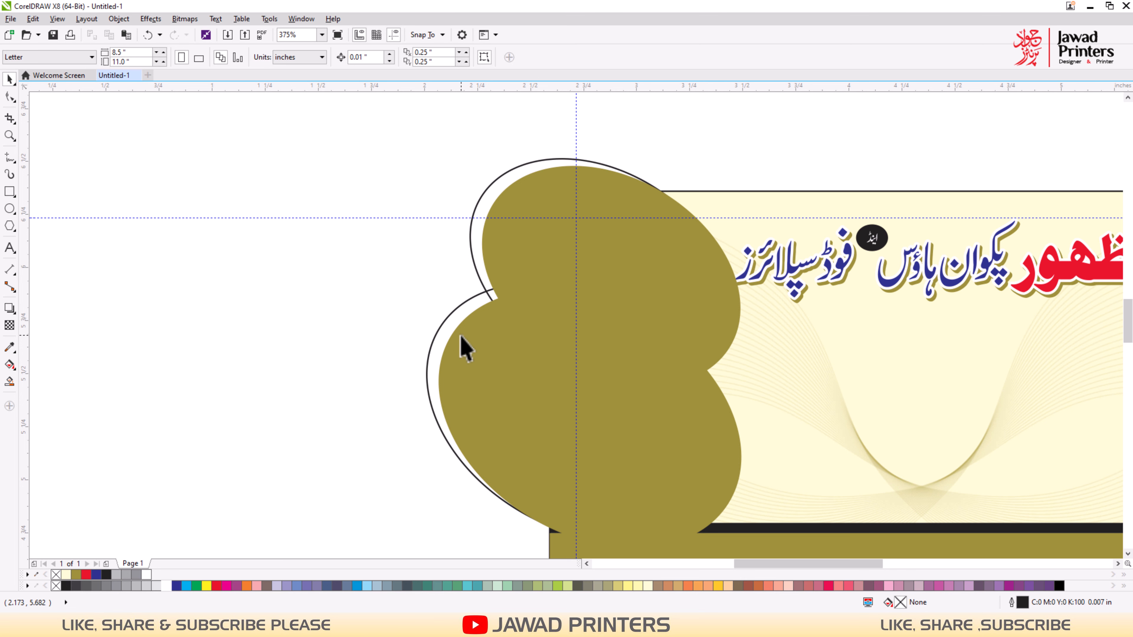
# Bring the outlined ellipse pair in front of its olive copy and ungroup the pair.
pyautogui.click(444, 336)
pyautogui.hotkey('ctrl', 'pagedown')
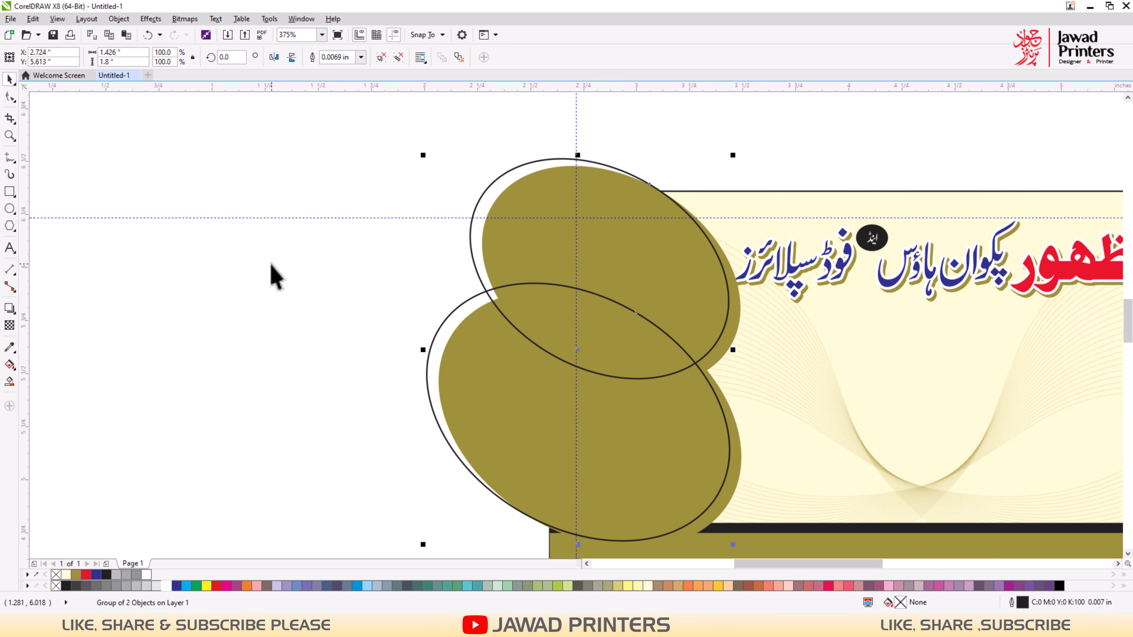
pyautogui.click(320, 301)
pyautogui.scroll(-3, 315, 288)
pyautogui.click(397, 335)
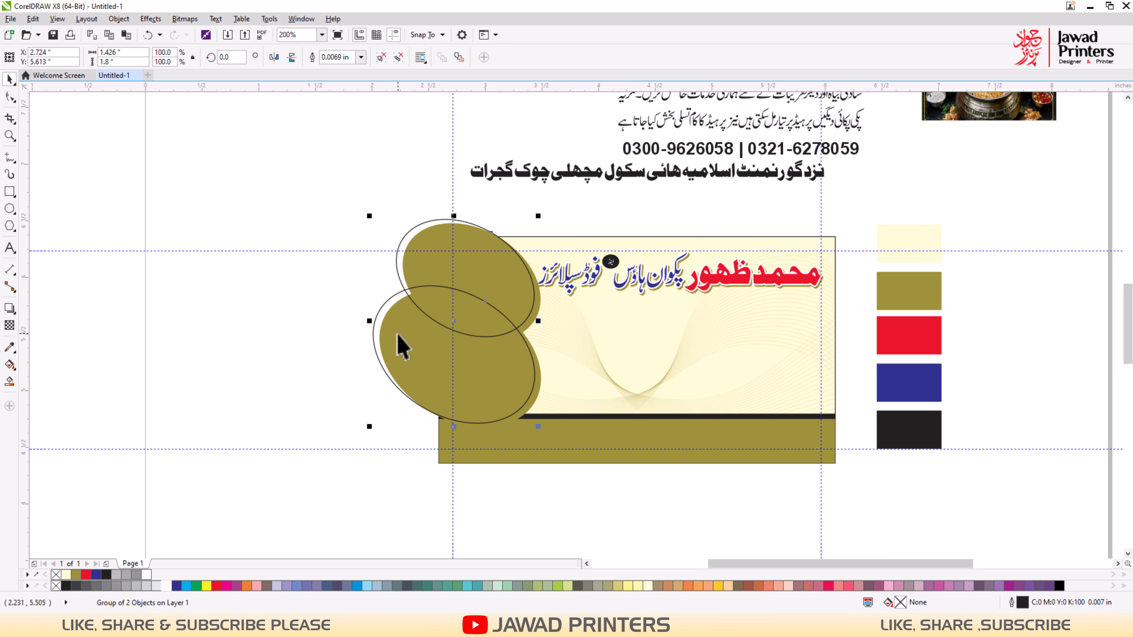
pyautogui.hotkey('ctrl', 'u')
# PowerClip the photo of the food pots inside the upper ellipse.
pyautogui.scroll(-3, 398, 335)
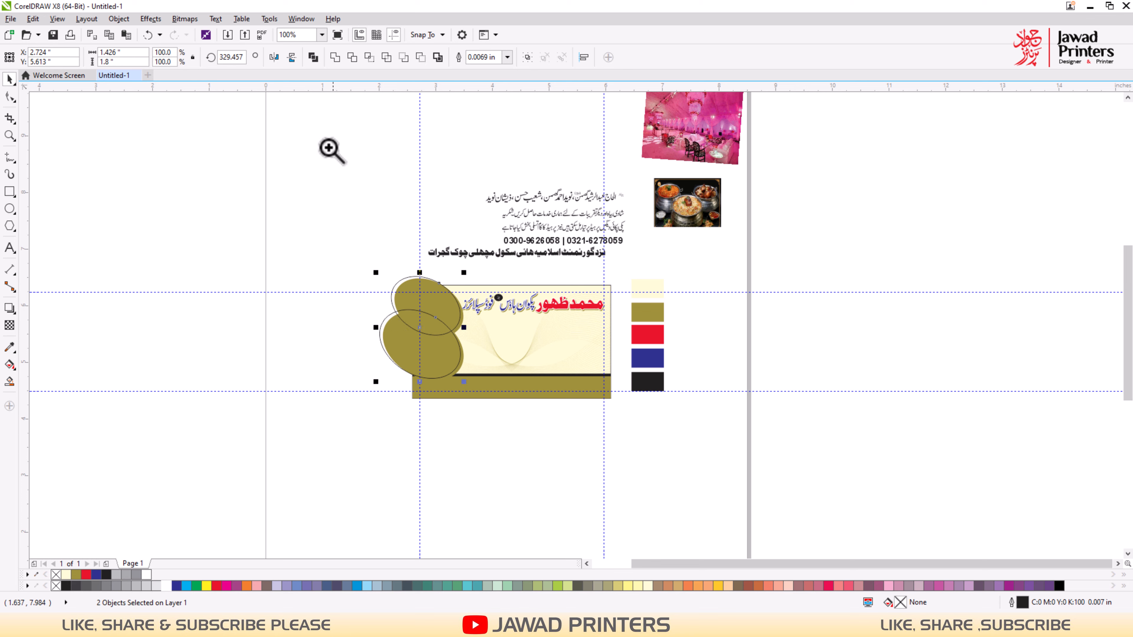
pyautogui.moveTo(303, 39); pyautogui.dragTo(834, 459)
pyautogui.click(335, 267)
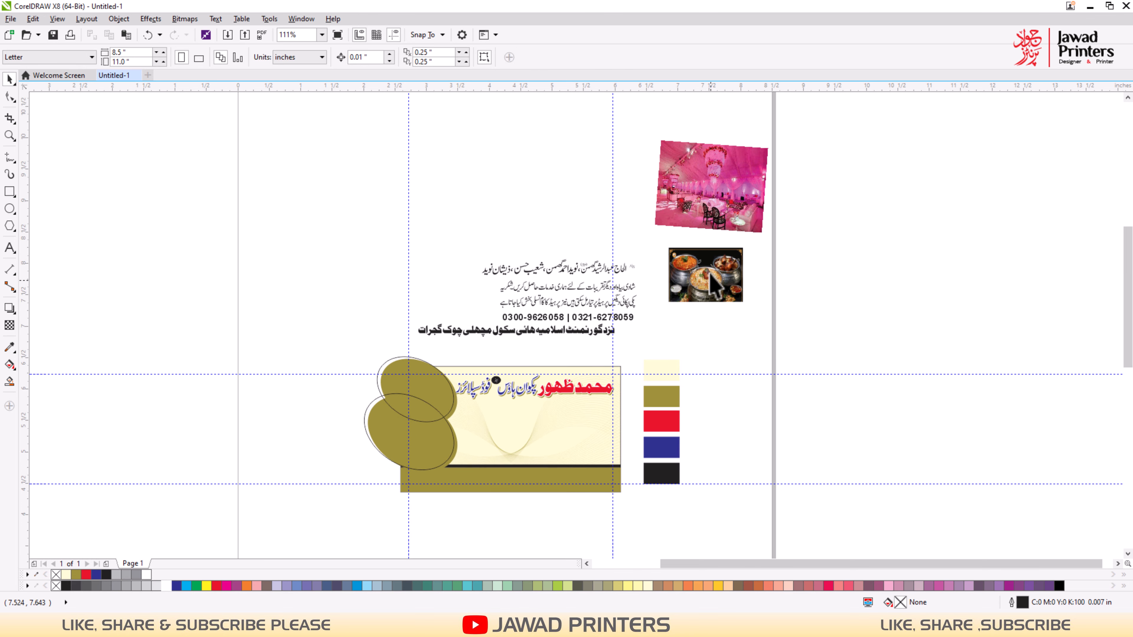
pyautogui.rightClick(714, 285)
pyautogui.click(758, 266)
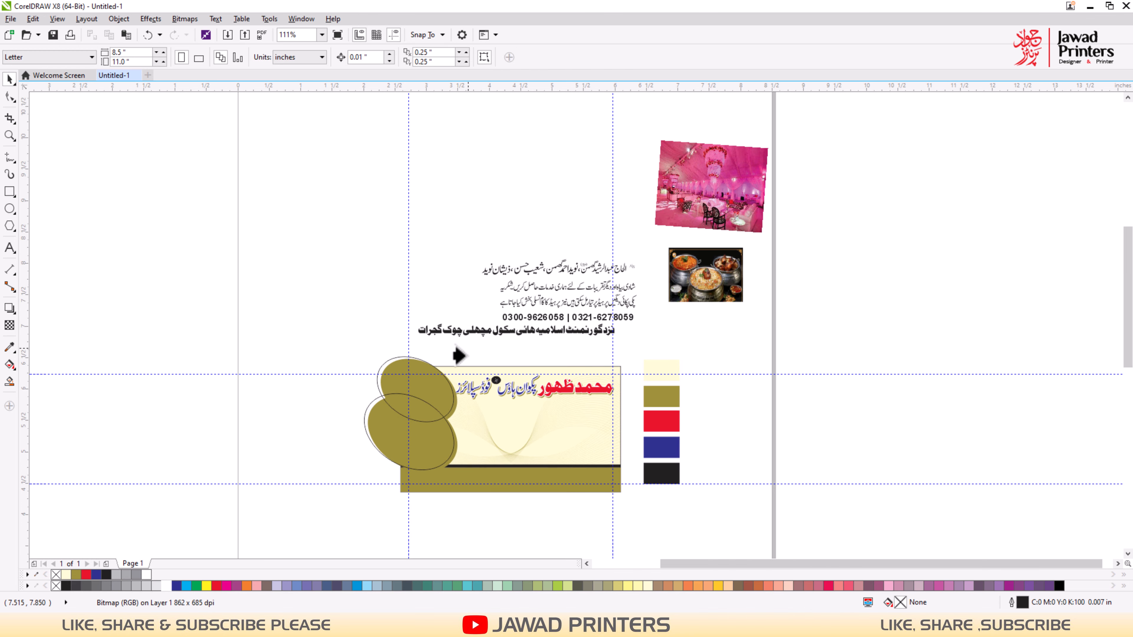
pyautogui.click(426, 392)
pyautogui.press('F2')
pyautogui.moveTo(348, 335); pyautogui.dragTo(534, 470)
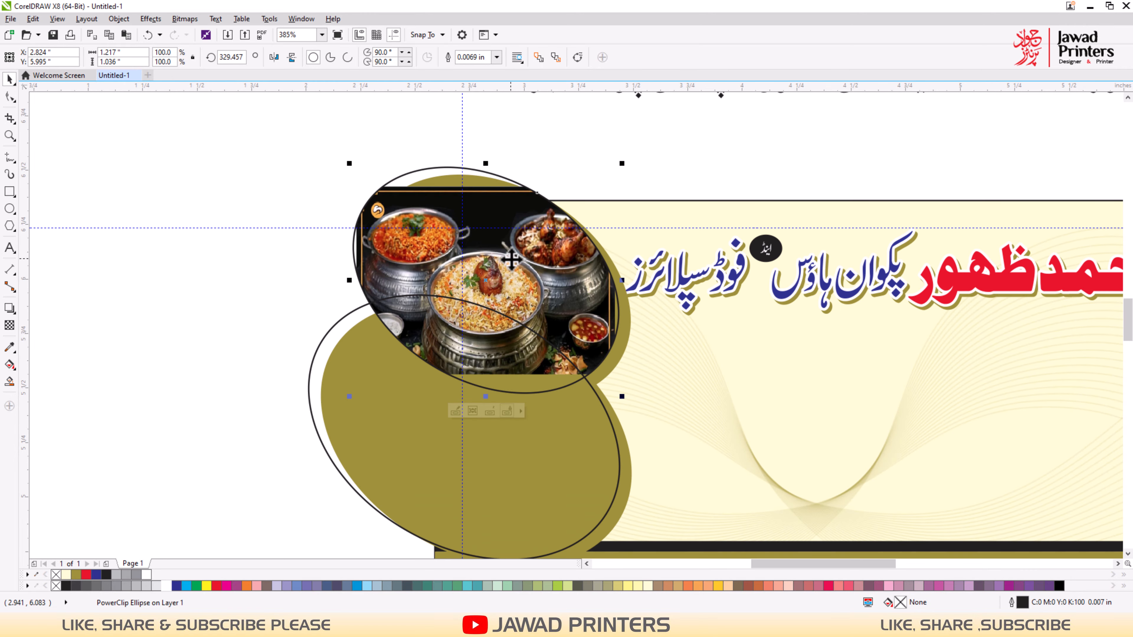
# Enlarge the clipped food photo to about 1.445 × 1.051 in so that it fills the upper ellipse.
pyautogui.keyDown('ctrl'); pyautogui.click(511, 259); pyautogui.keyUp('ctrl')
pyautogui.moveTo(620, 379); pyautogui.dragTo(649, 432)
pyautogui.scroll(-5, 651, 442)
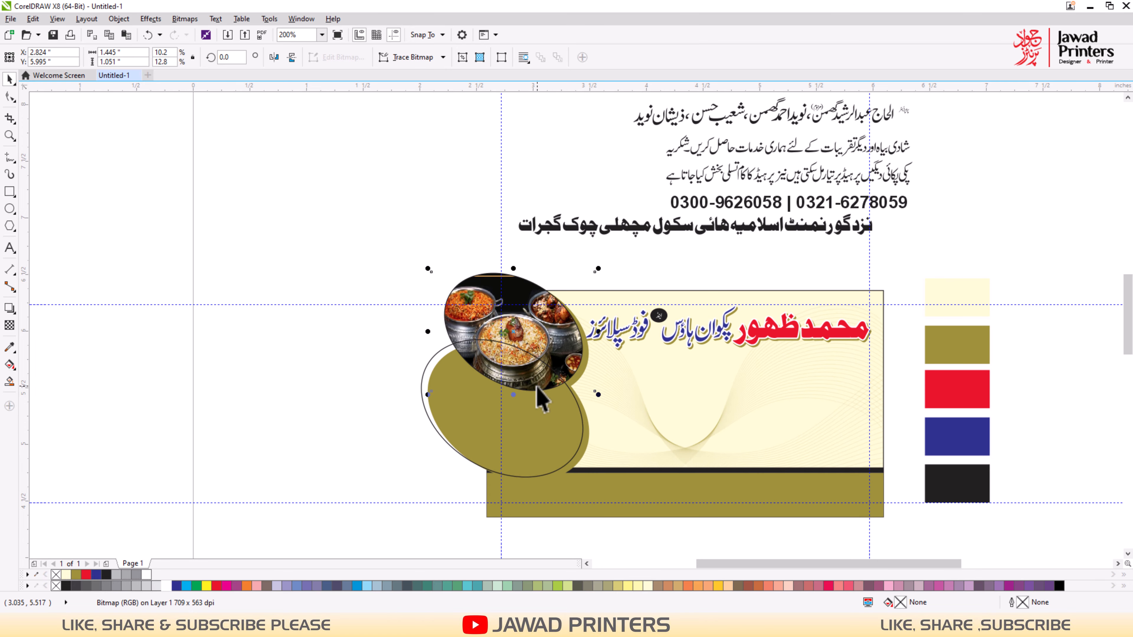
# Move the pink wedding hall photo beside the card and PowerClip it inside the lower ellipse.
pyautogui.click(811, 178)
pyautogui.moveTo(811, 178); pyautogui.dragTo(436, 411)
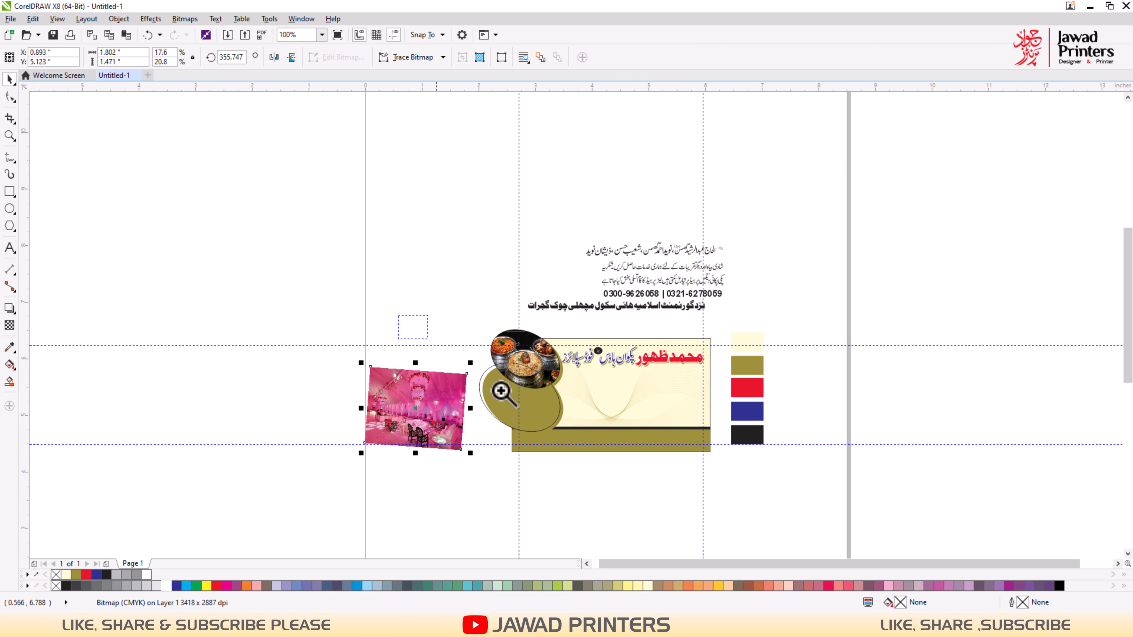
pyautogui.scroll(4, 477, 420)
pyautogui.rightClick(440, 339)
pyautogui.click(473, 281)
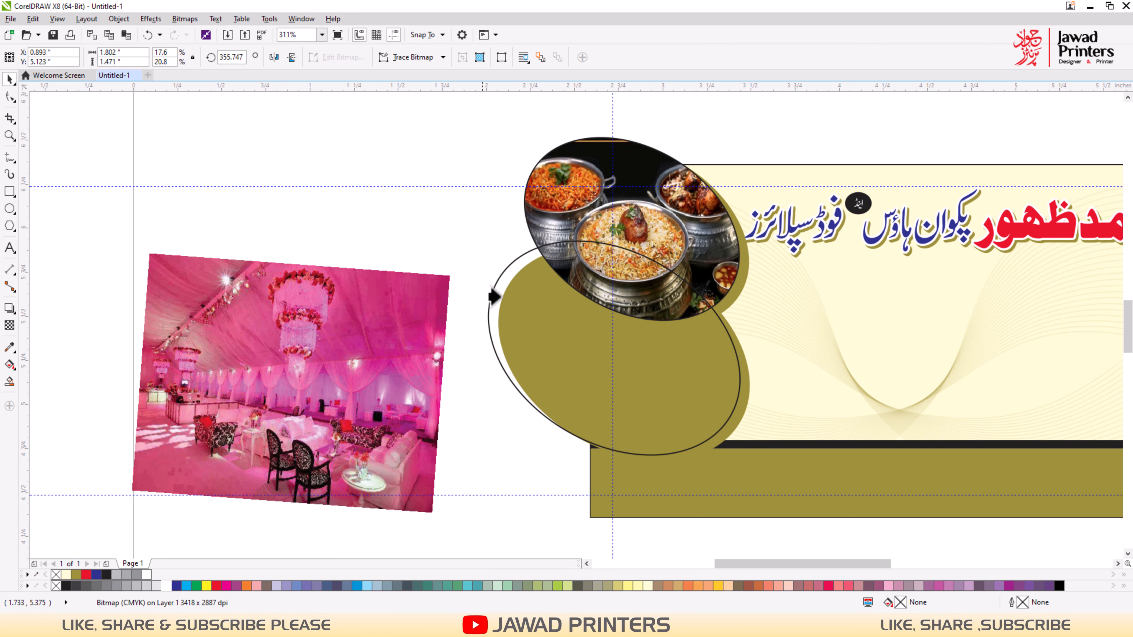
pyautogui.click(493, 297)
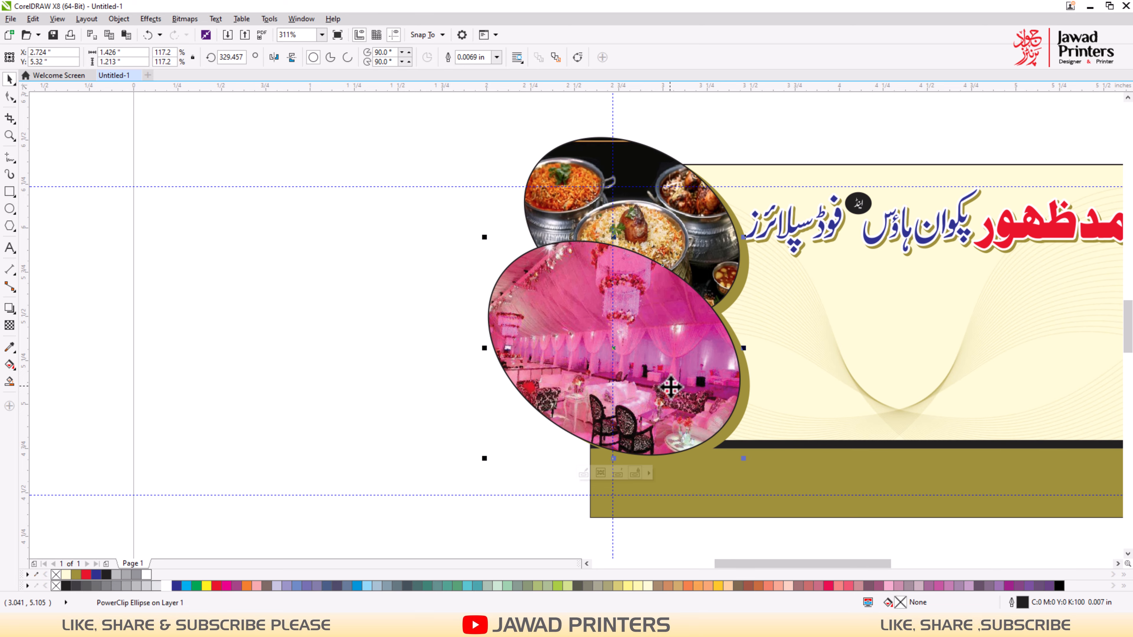
# Shrink the hall photo slightly inside the lower ellipse so that more of the scene fits.
pyautogui.keyDown('ctrl'); pyautogui.click(654, 366); pyautogui.keyUp('ctrl')
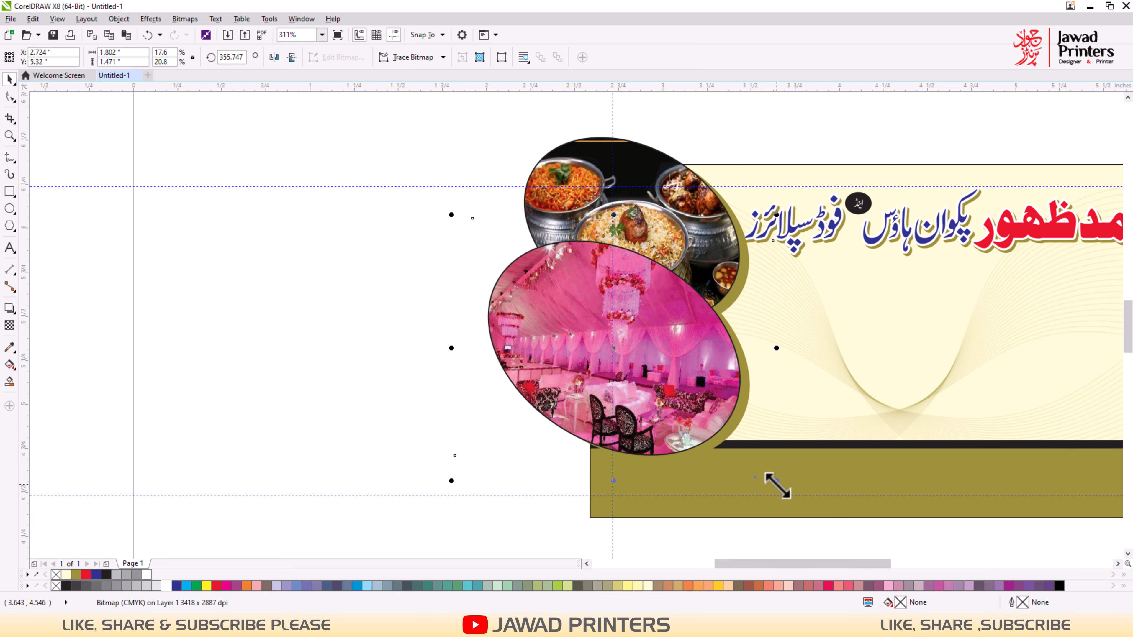
pyautogui.moveTo(777, 485); pyautogui.dragTo(759, 474)
pyautogui.click(450, 306)
pyautogui.scroll(-2, 450, 303)
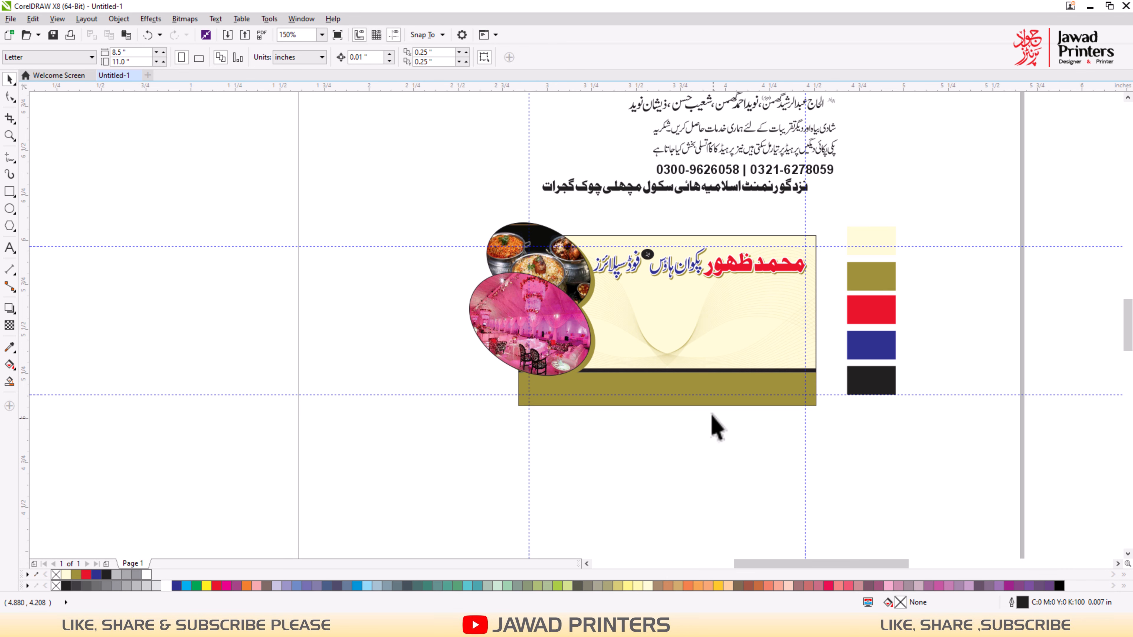
# Give both photo ellipses a white outline 0.015 in wide.
pyautogui.scroll(2, 558, 291)
pyautogui.click(610, 362)
pyautogui.keyDown('shift'); pyautogui.click(580, 251); pyautogui.keyUp('shift')
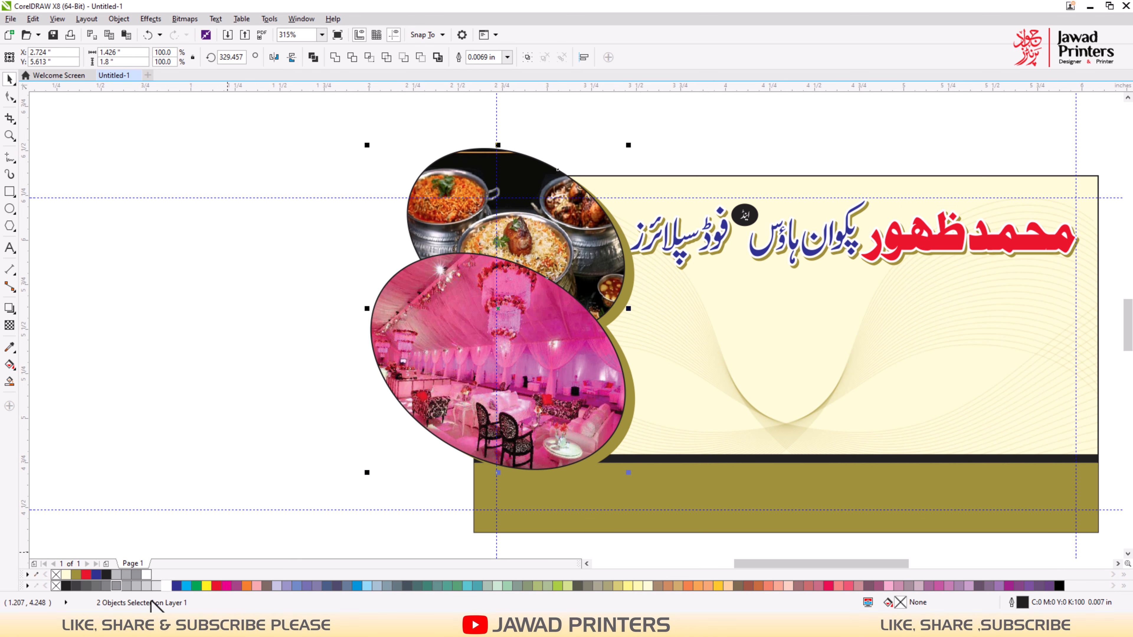
pyautogui.rightClick(167, 586)
pyautogui.press('F12')
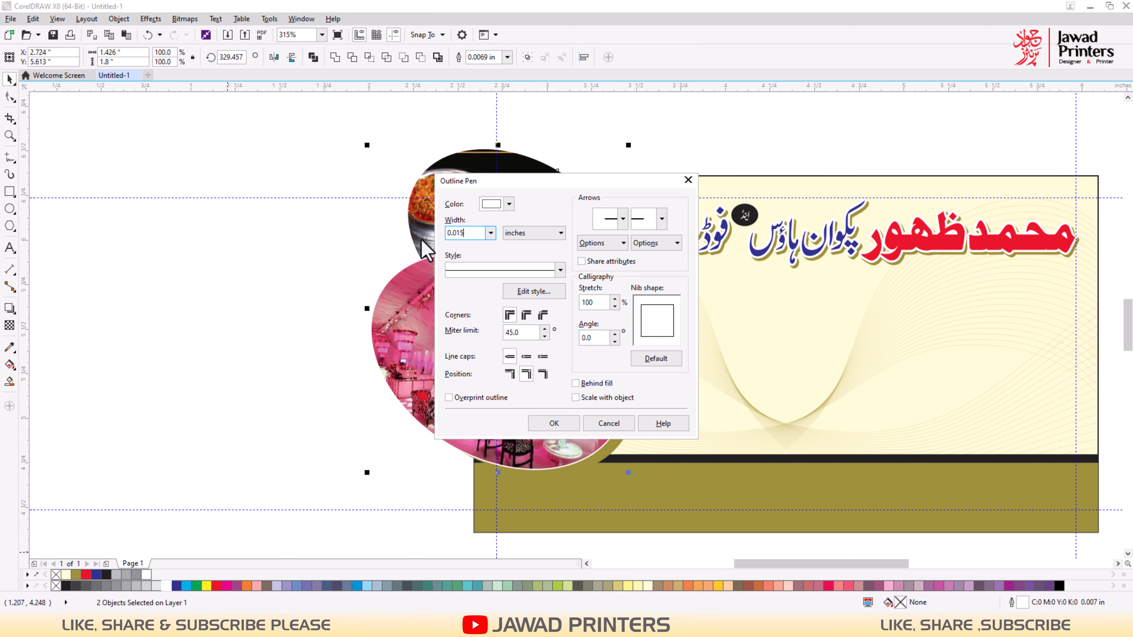
pyautogui.write('0.015')
pyautogui.press('Return')
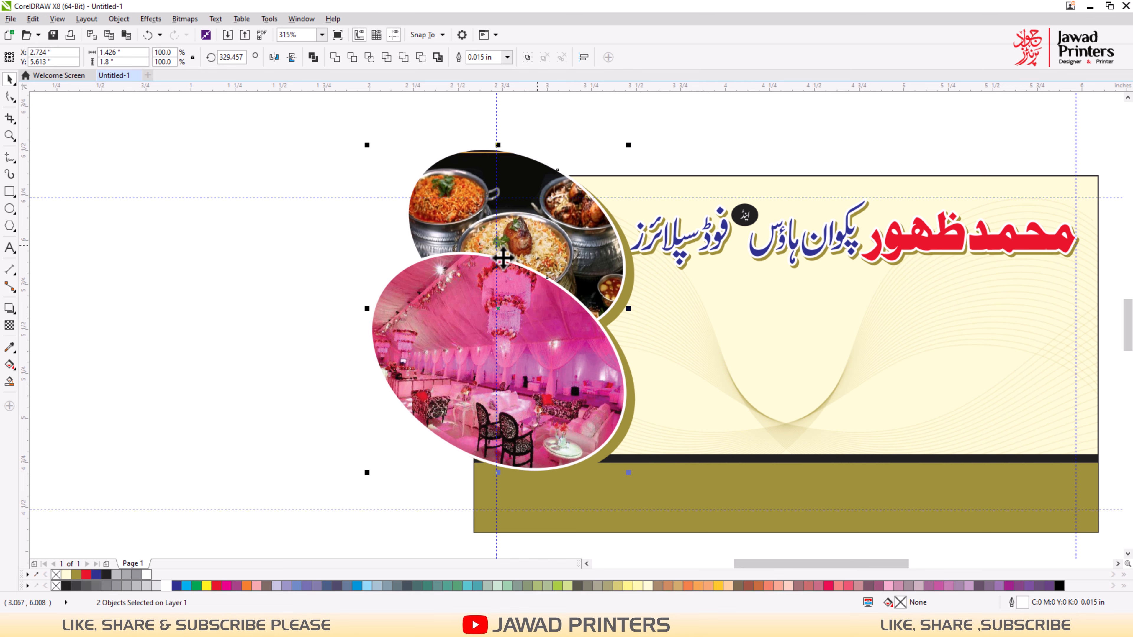
# Nudge both photo ellipses and their olive shadow left to X 2.722 in and group them.
pyautogui.moveTo(291, 121); pyautogui.dragTo(707, 573)
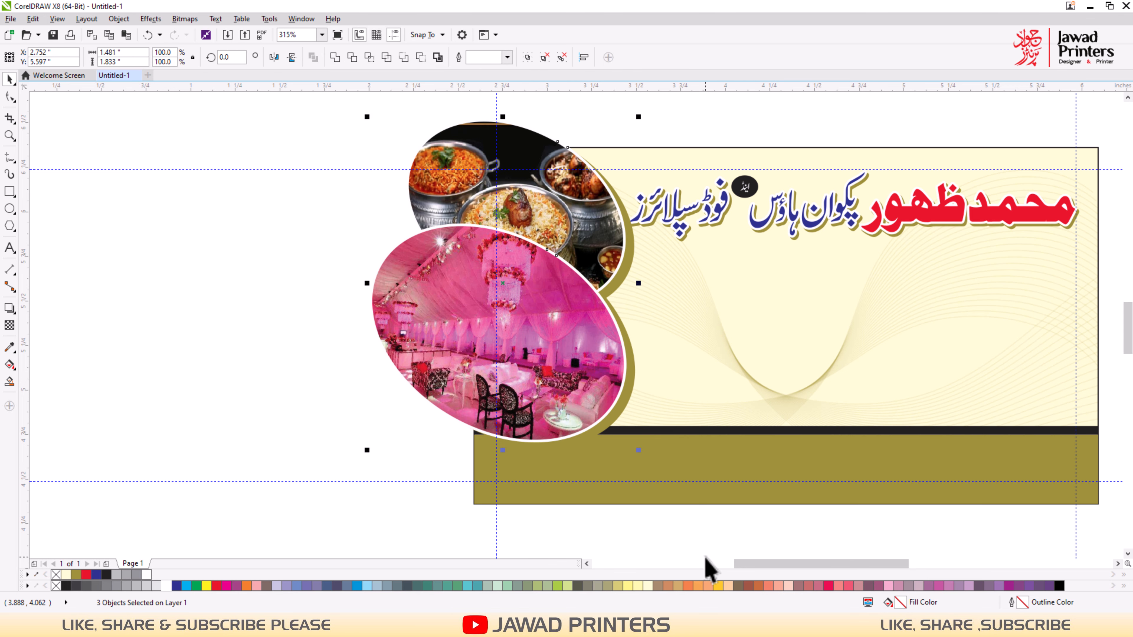
pyautogui.press('Left')
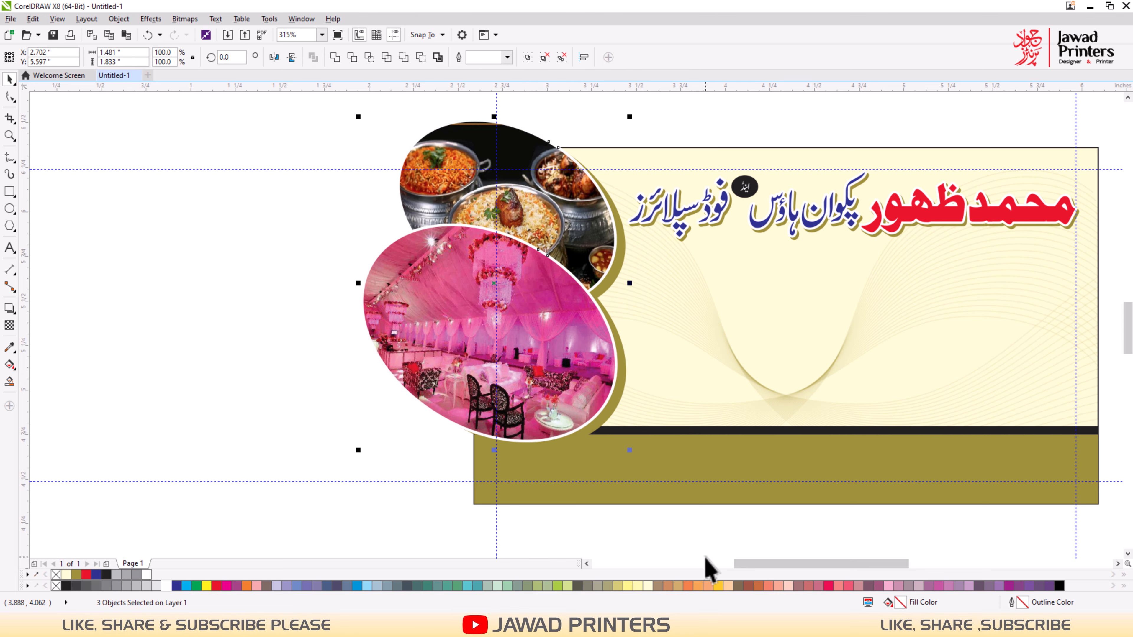
pyautogui.press('Right')
pyautogui.press('Right')
pyautogui.hotkey('ctrl', 'g')
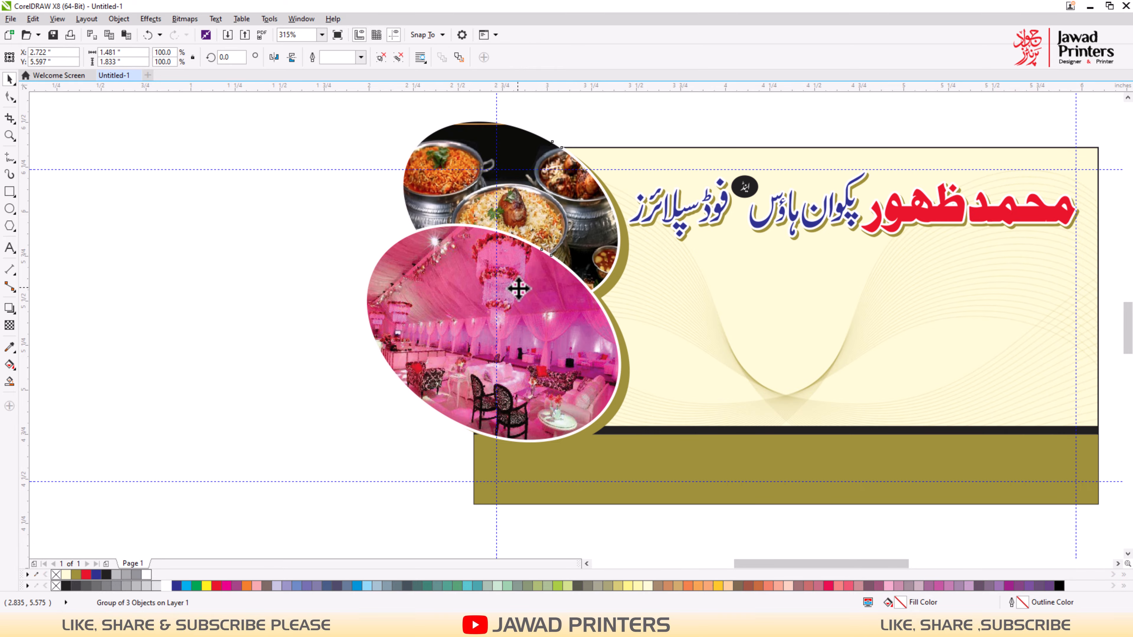
# PowerClip the photo group inside the card's background rectangle.
pyautogui.rightClick(519, 288)
pyautogui.click(552, 300)
pyautogui.click(666, 311)
pyautogui.scroll(-1, 504, 301)
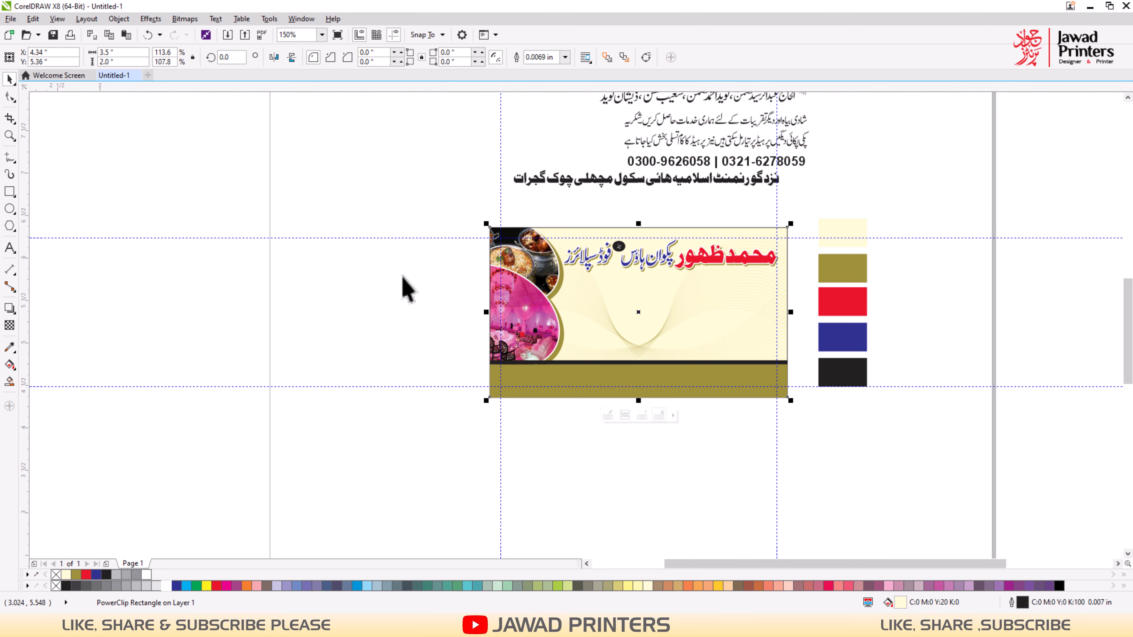
pyautogui.click(402, 262)
# Group the top Urdu line of proprietor names above the card and move it onto the card below the title.
pyautogui.press('F2')
pyautogui.moveTo(412, 133); pyautogui.dragTo(999, 482)
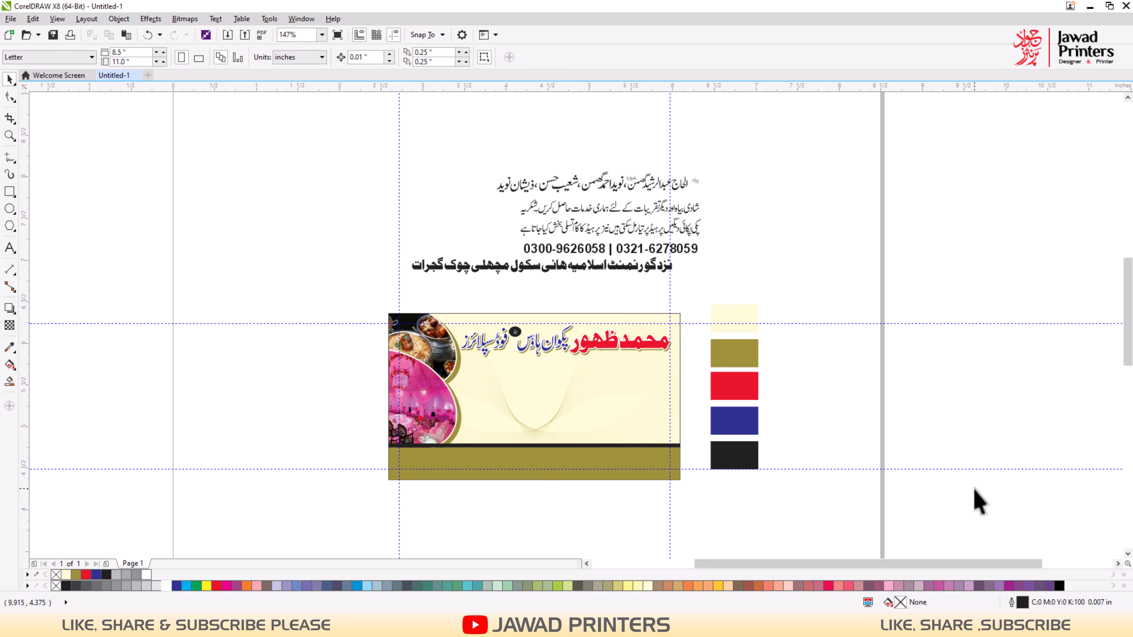
pyautogui.moveTo(435, 139); pyautogui.dragTo(710, 202)
pyautogui.hotkey('ctrl', 'g')
pyautogui.moveTo(612, 182); pyautogui.dragTo(554, 379)
# Align the proprietor names line horizontally centred with the title.
pyautogui.moveTo(140, 165); pyautogui.dragTo(953, 386)
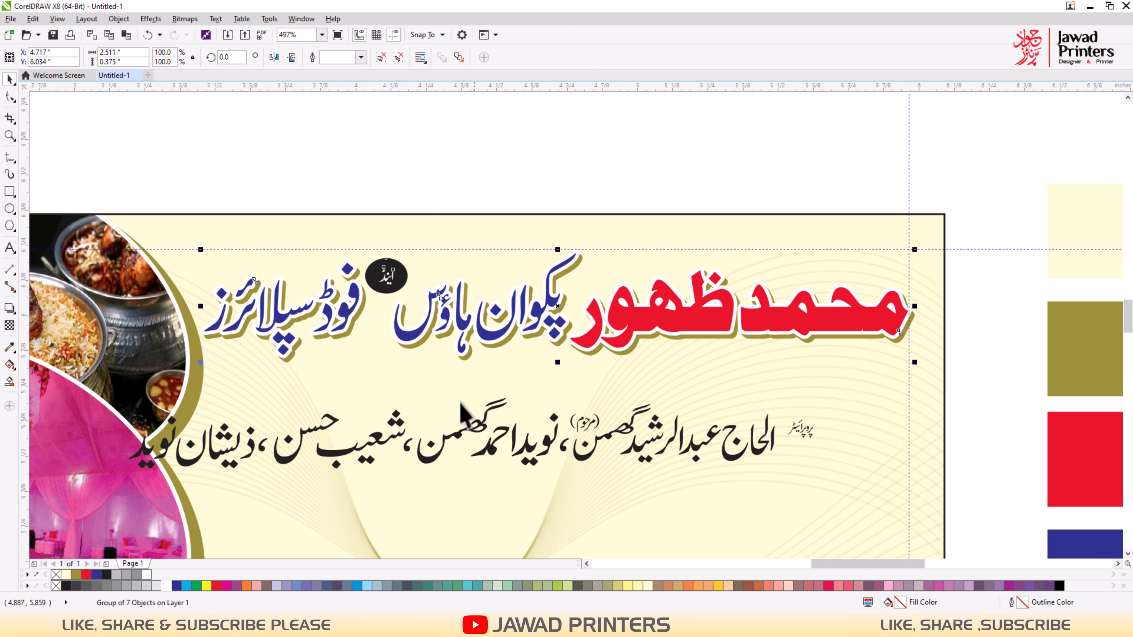
pyautogui.click(378, 451)
pyautogui.keyDown('shift'); pyautogui.click(419, 334); pyautogui.keyUp('shift')
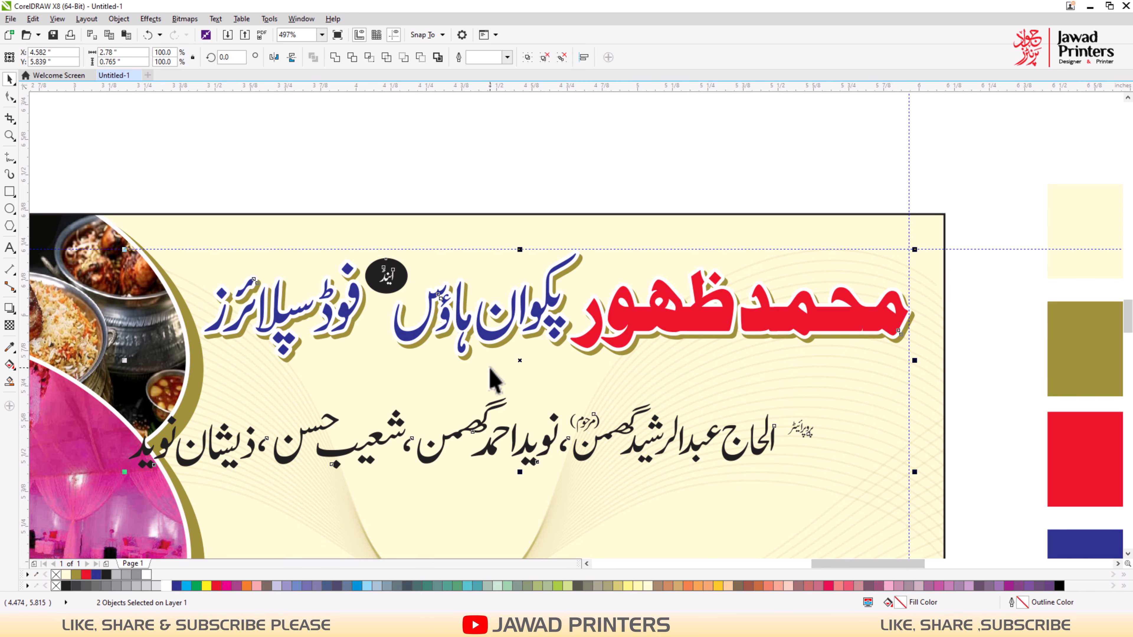
pyautogui.press('c')
pyautogui.click(561, 129)
# Move the names line straight up, closer beneath the title, to about Y 5.705 in.
pyautogui.moveTo(542, 443); pyautogui.dragTo(554, 403)
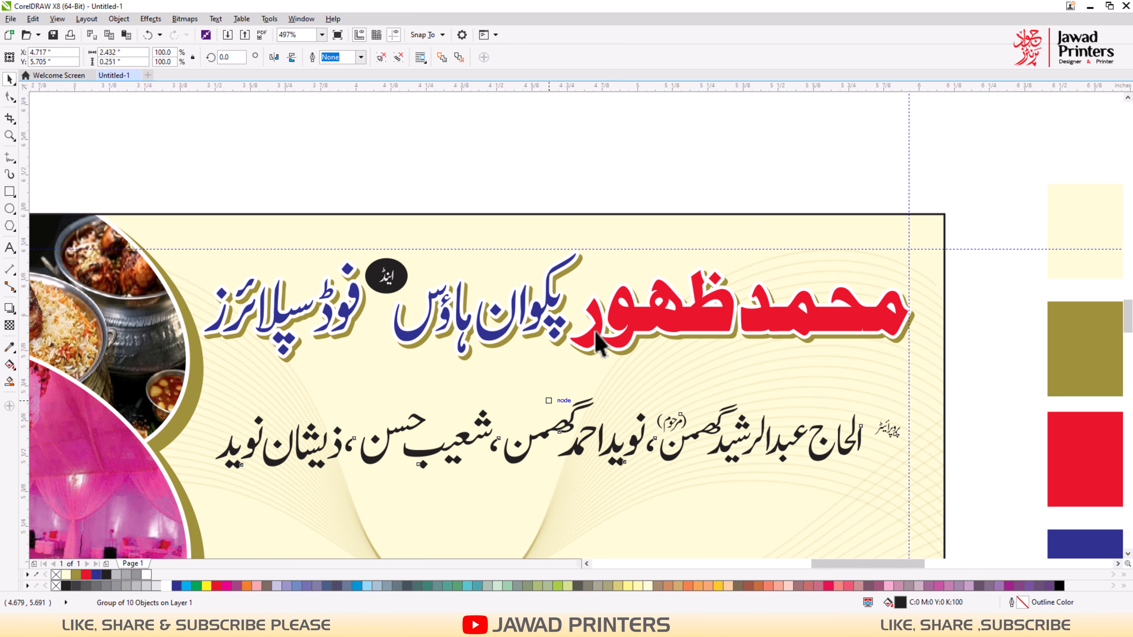
pyautogui.press('Escape')
pyautogui.scroll(1, 722, 377)
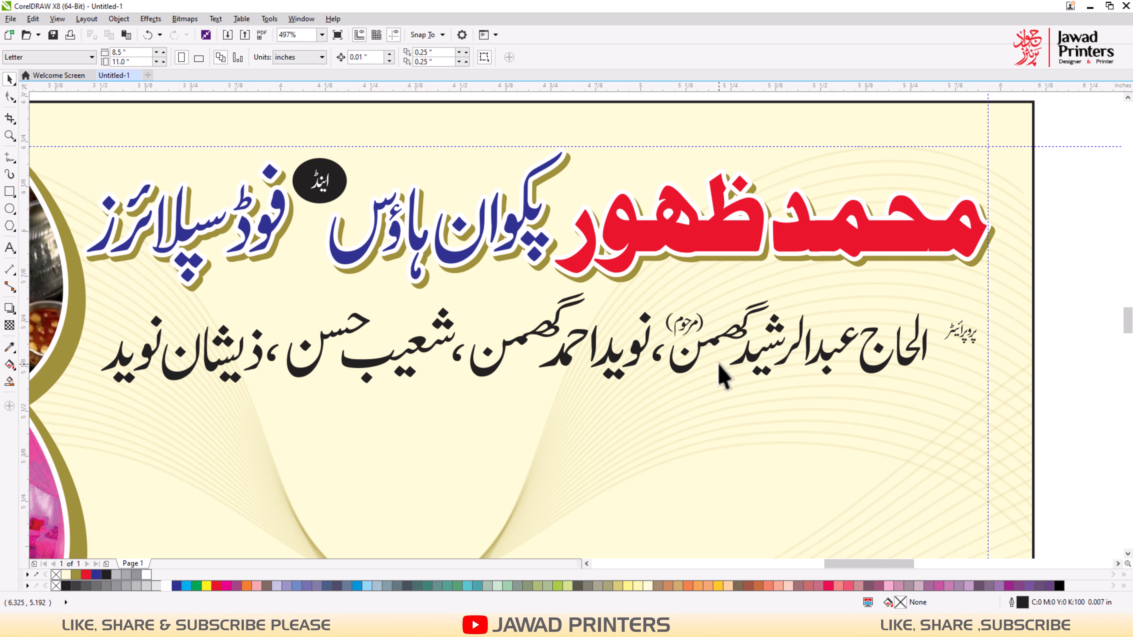
# Ungroup the proprietor names line into its separate objects.
pyautogui.moveTo(416, 212); pyautogui.dragTo(1128, 524)
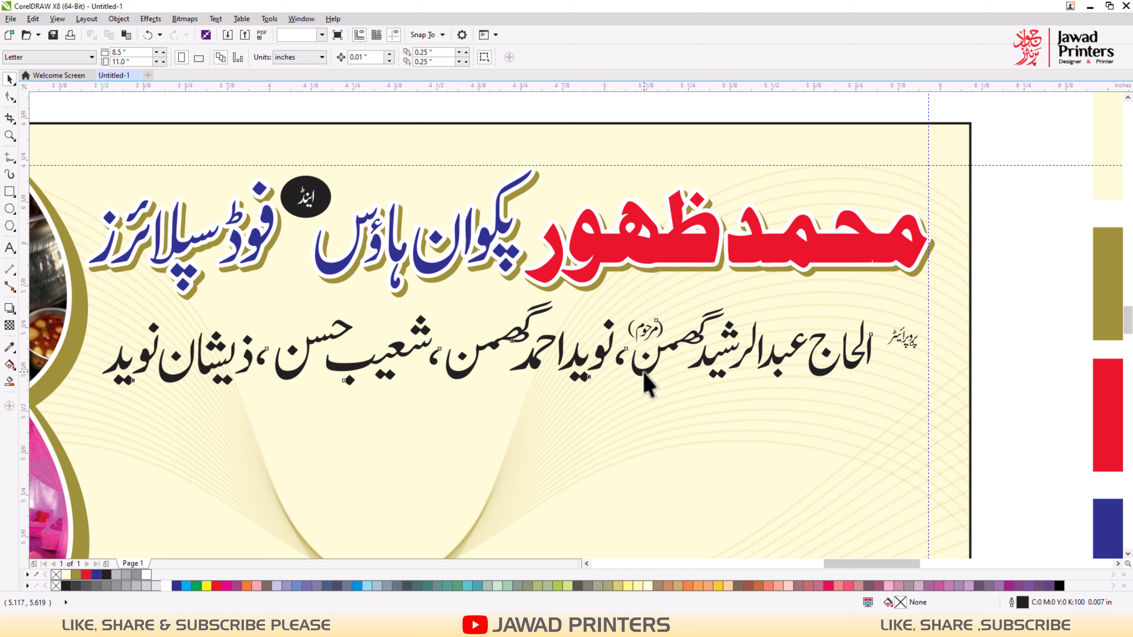
pyautogui.click(645, 375)
pyautogui.hotkey('ctrl', 'u')
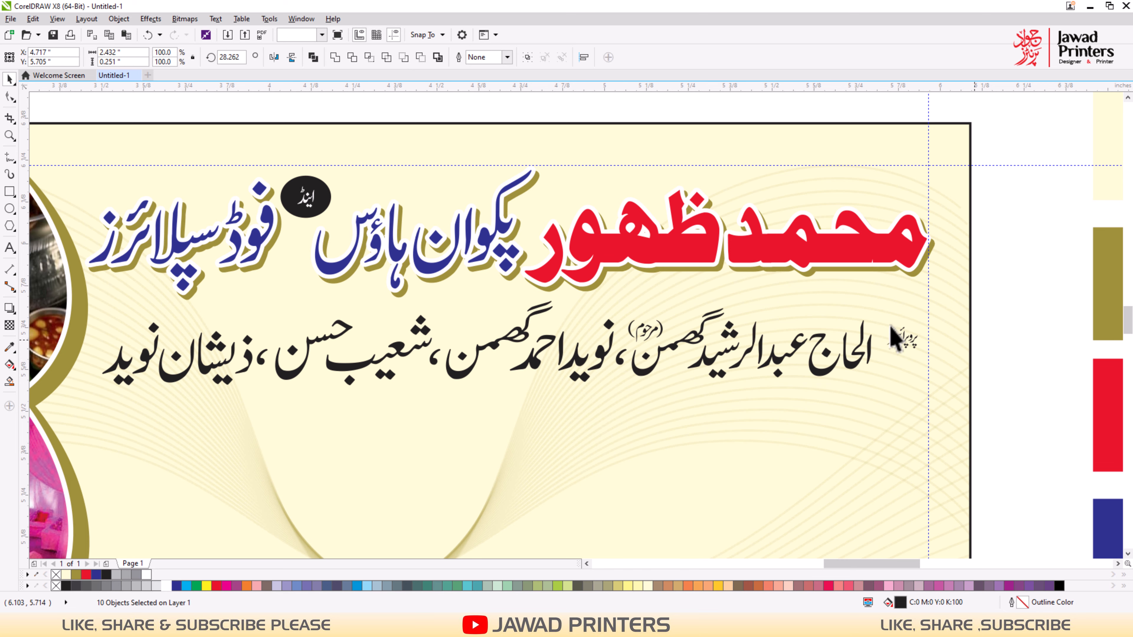
pyautogui.press('Escape')
pyautogui.press('F2')
pyautogui.moveTo(708, 273); pyautogui.dragTo(1057, 483)
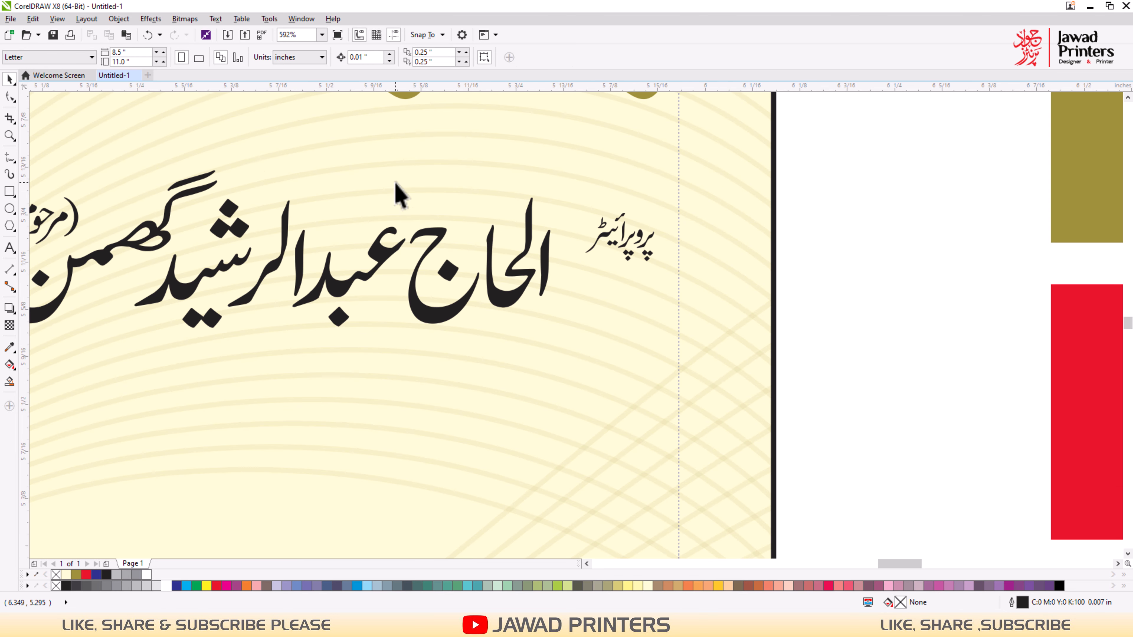
# Draw an ellipse about 0.166 × 0.108 in around the small proprietor label, filled blue and without an outline.
pyautogui.click(9, 208)
pyautogui.moveTo(564, 197); pyautogui.dragTo(685, 282)
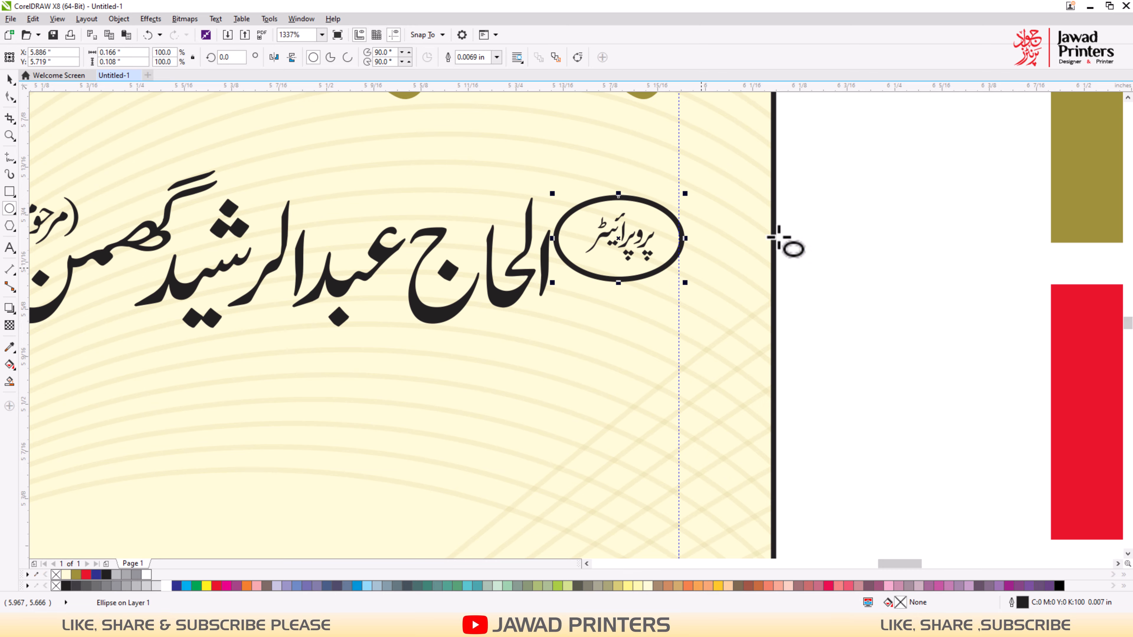
pyautogui.press('space')
pyautogui.click(94, 575)
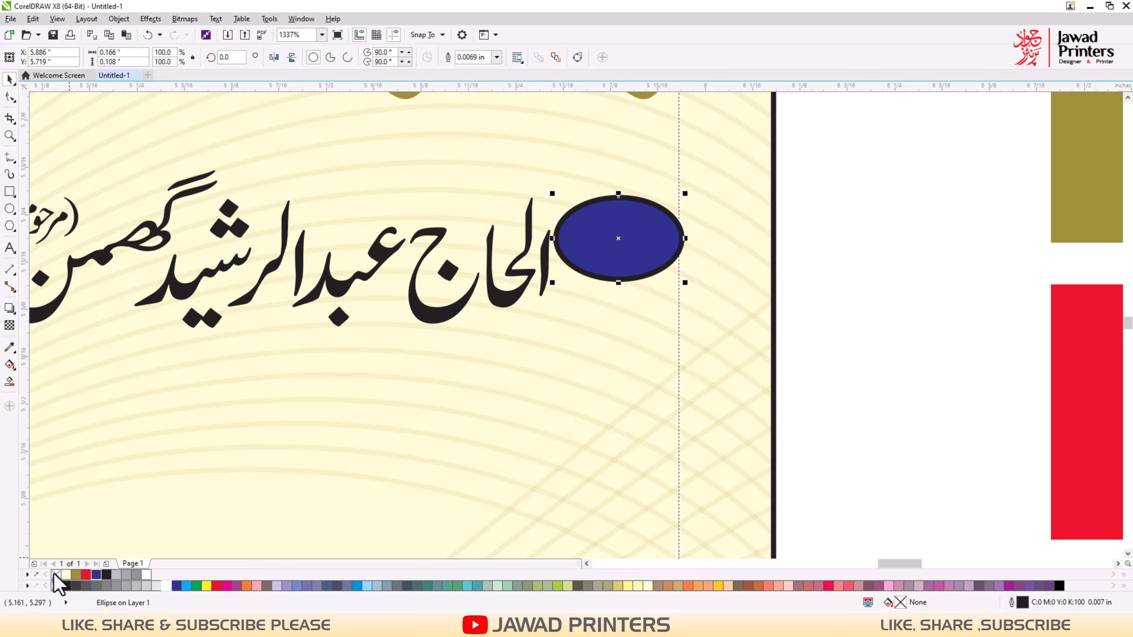
pyautogui.rightClick(56, 575)
pyautogui.click(889, 202)
# Bring the small proprietor label in front of the blue ellipse and centre it on the ellipse.
pyautogui.moveTo(854, 146); pyautogui.dragTo(563, 375)
pyautogui.moveTo(869, 139); pyautogui.dragTo(573, 335)
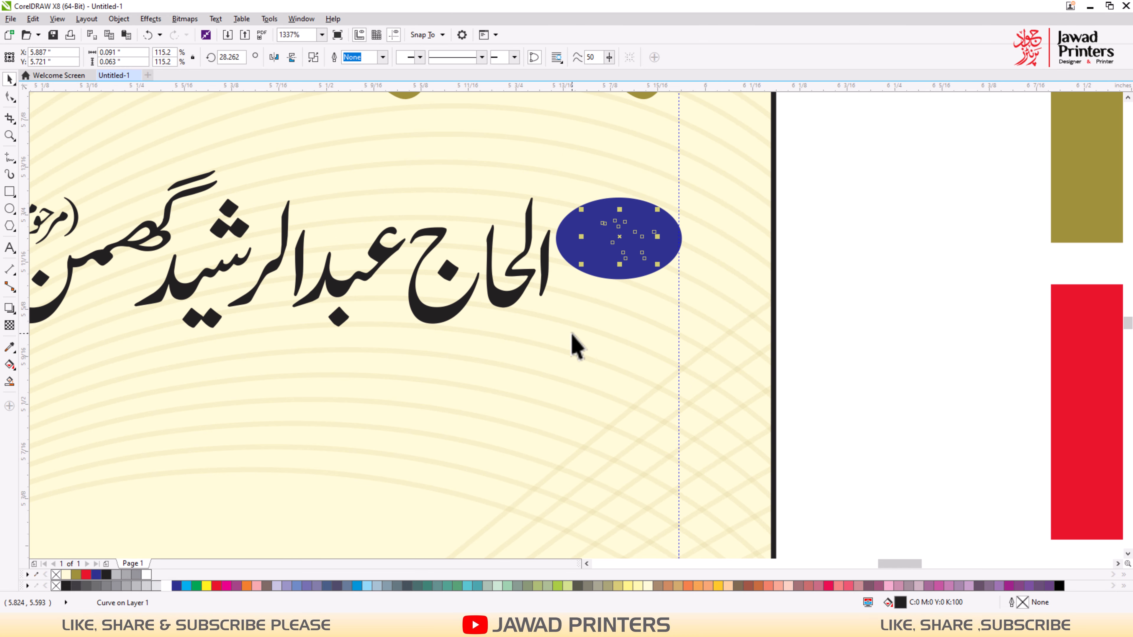
pyautogui.press('pageup')
pyautogui.click(639, 397)
pyautogui.keyDown('shift'); pyautogui.click(573, 245); pyautogui.keyUp('shift')
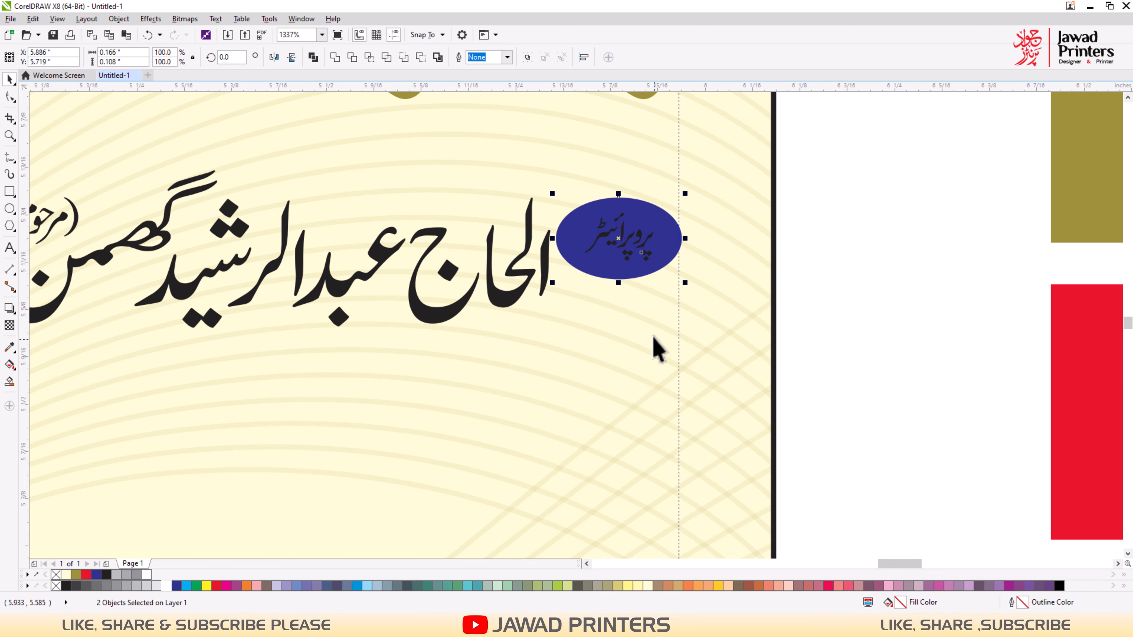
# Fill the proprietor label white and group it with its blue ellipse.
pyautogui.press('Escape')
pyautogui.click(635, 250)
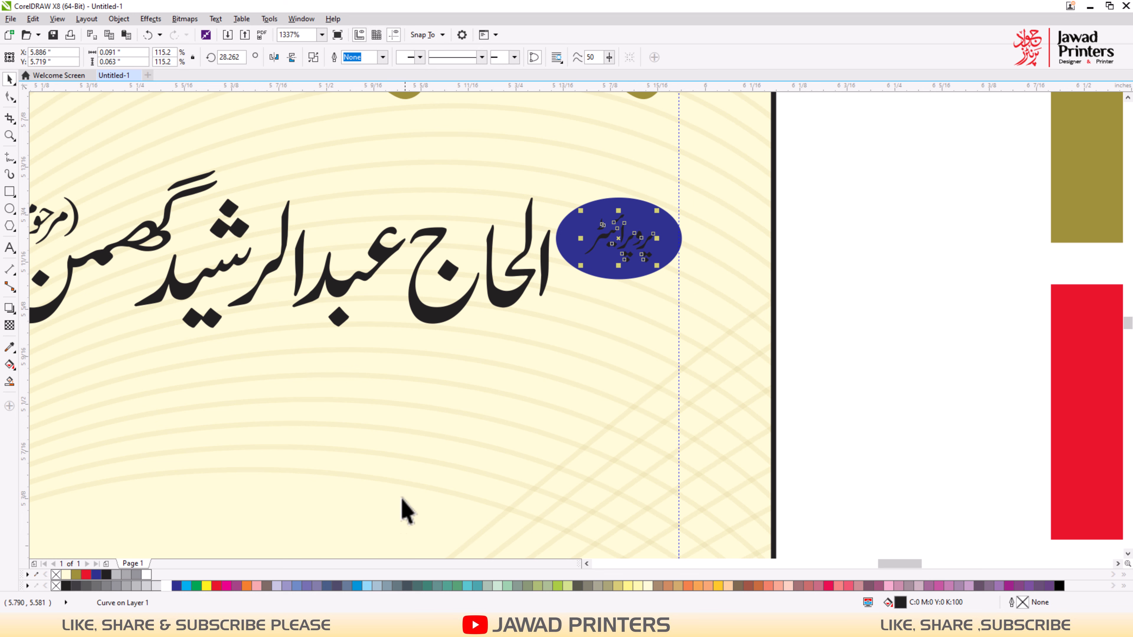
pyautogui.click(165, 586)
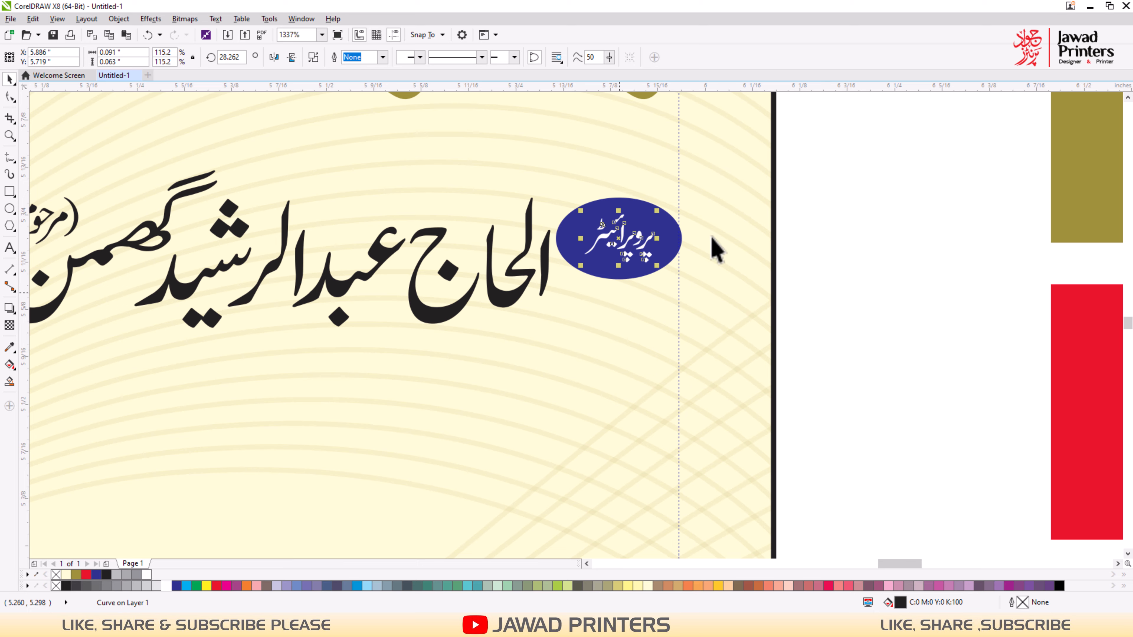
pyautogui.keyDown('shift'); pyautogui.click(676, 230); pyautogui.keyUp('shift')
pyautogui.click(677, 232)
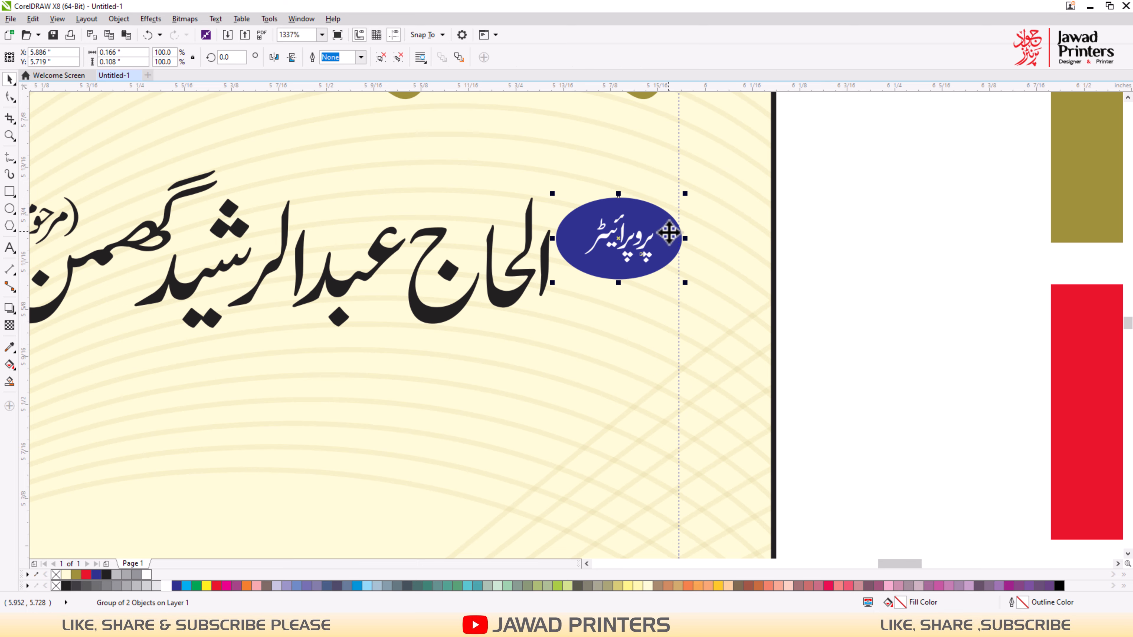
# Rotate the proprietor badge to about 331.4° and move it slightly up and left, close to the first name.
pyautogui.moveTo(687, 197); pyautogui.dragTo(692, 237)
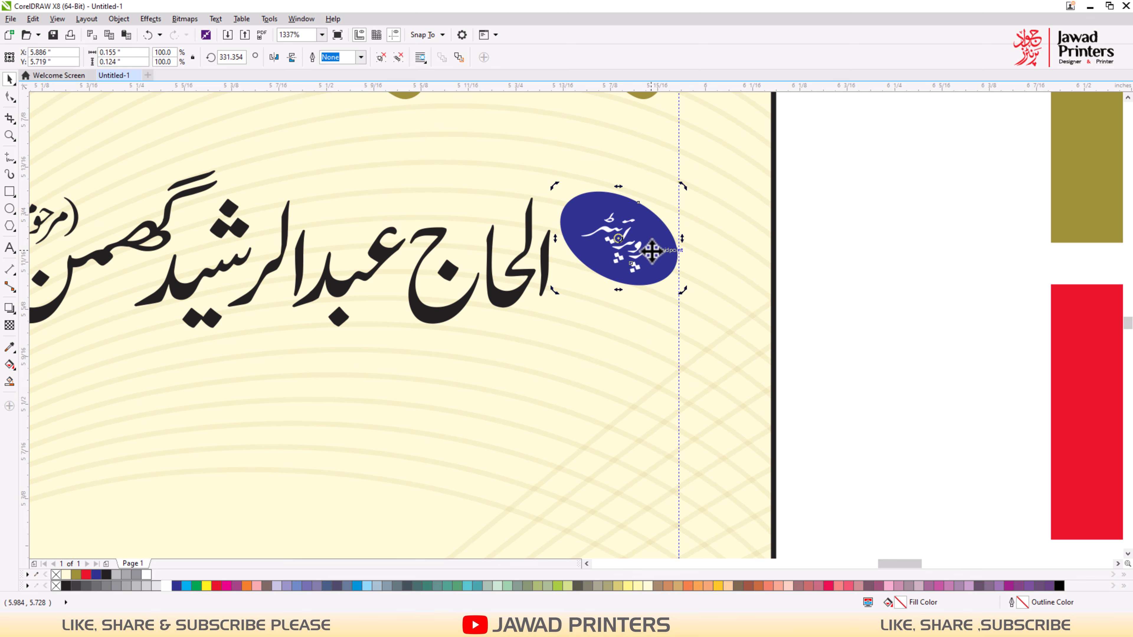
pyautogui.hotkey('ctrl', 'g')
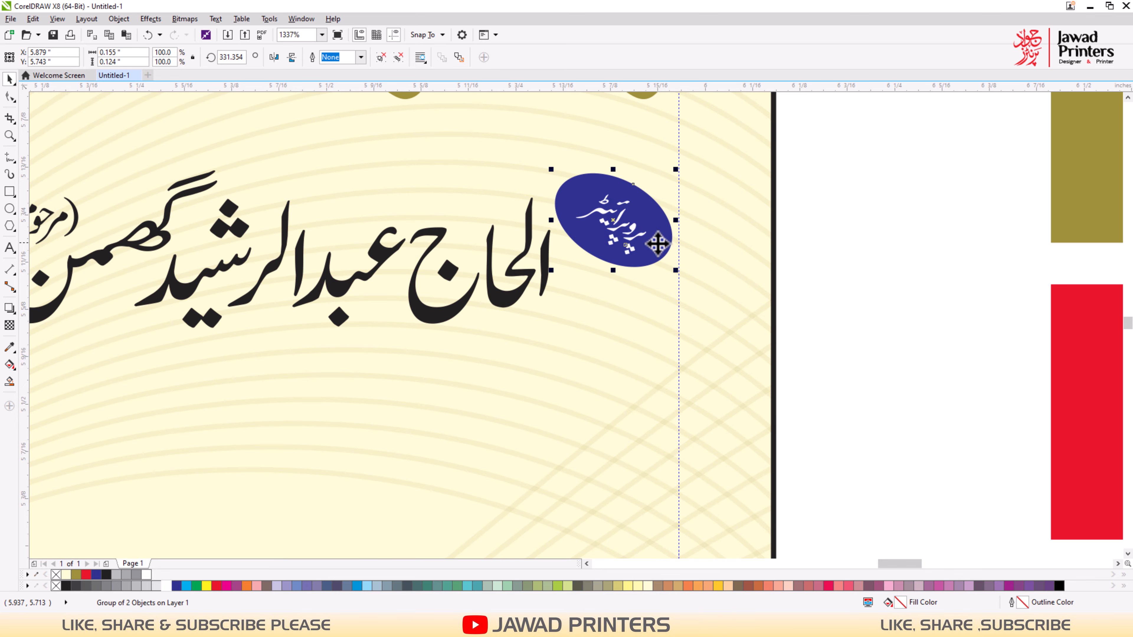
pyautogui.click(905, 196)
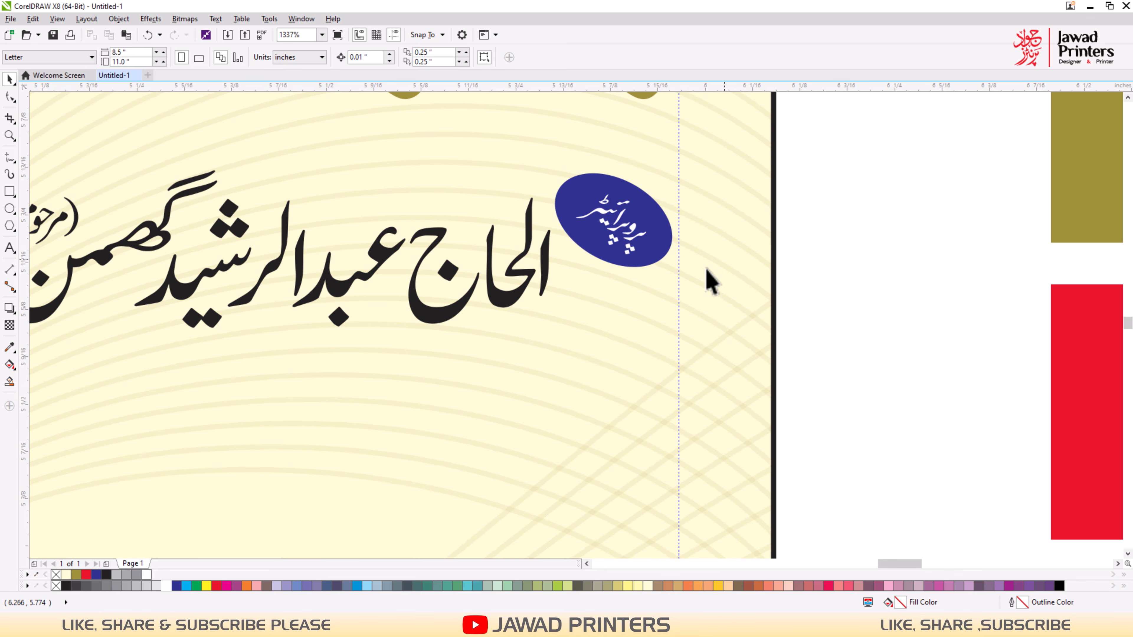
# Fill the first proprietor name beside the badge blue and give it a white outline.
pyautogui.scroll(-2, 708, 271)
pyautogui.press('F2')
pyautogui.moveTo(305, 219); pyautogui.dragTo(740, 335)
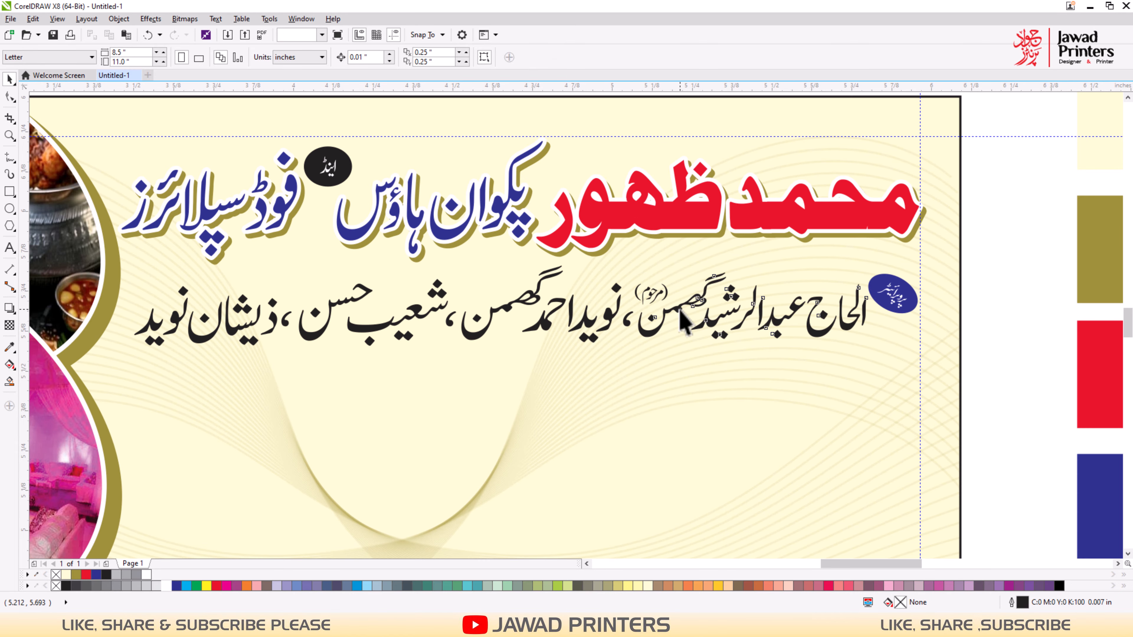
pyautogui.click(682, 313)
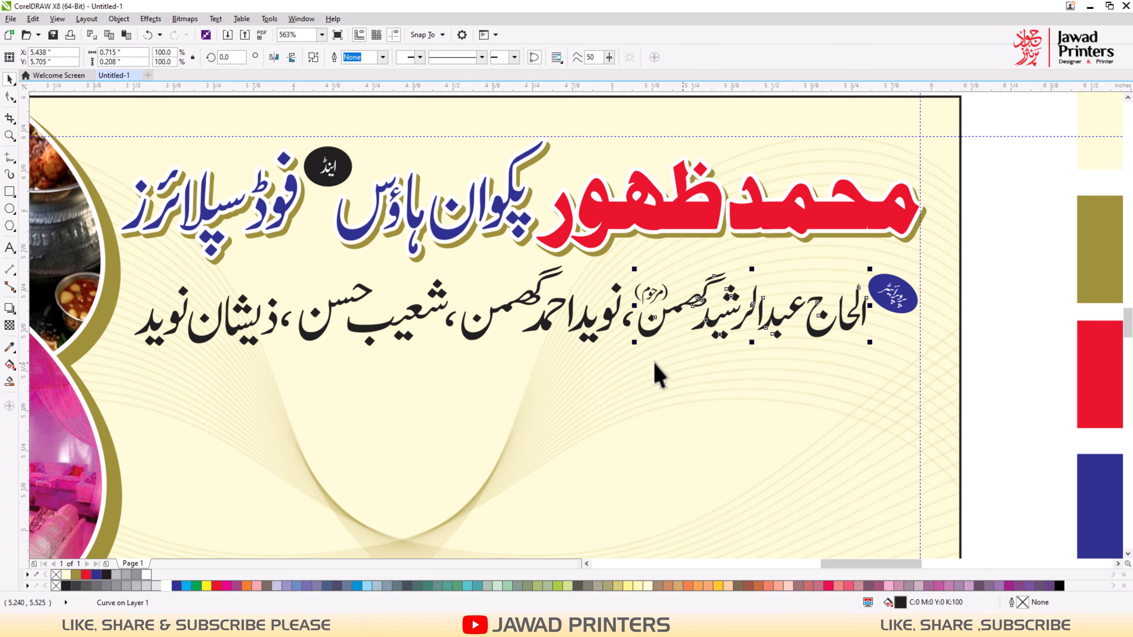
pyautogui.click(86, 574)
pyautogui.rightClick(146, 576)
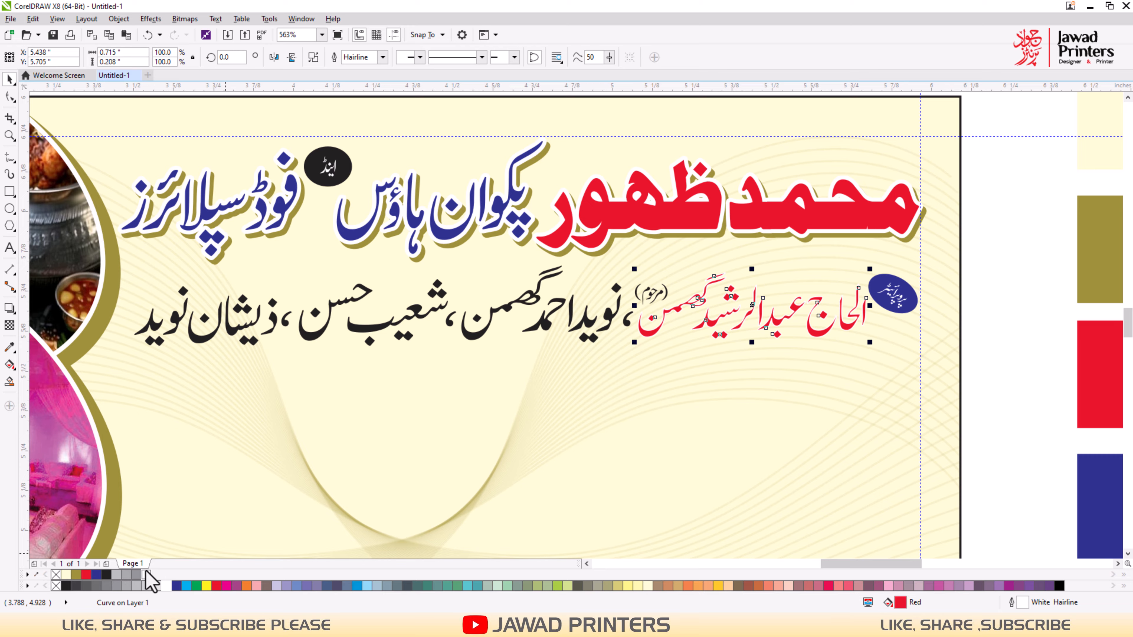
pyautogui.click(94, 575)
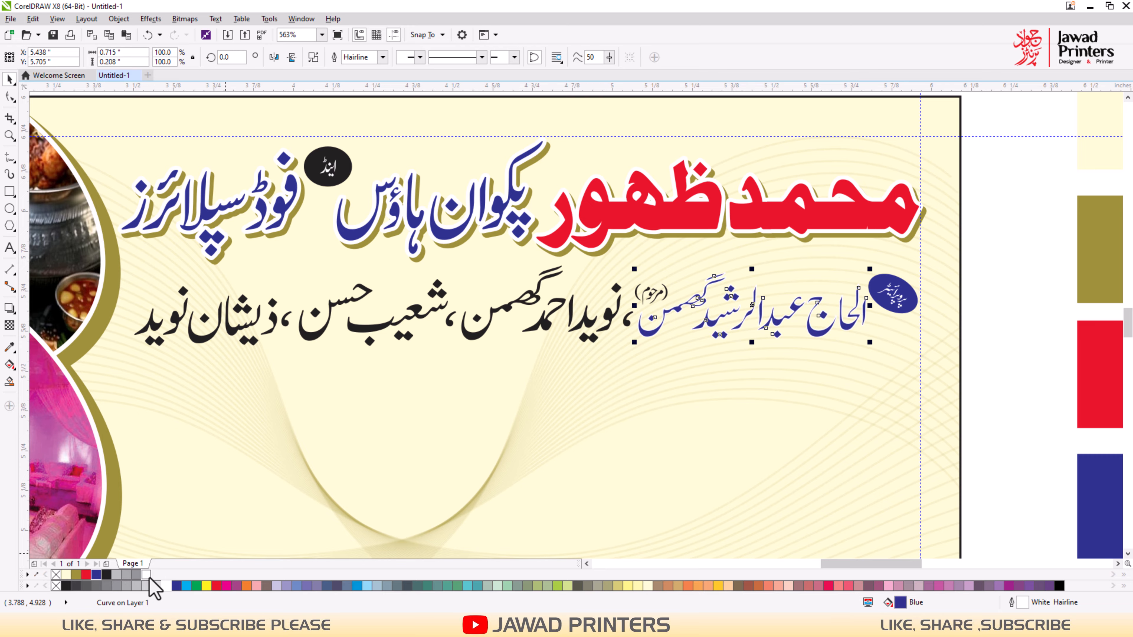
# Set the first name's outline to 0.01 in with rounded corners and round caps, behind the fill and scaling with the object.
pyautogui.press('F12')
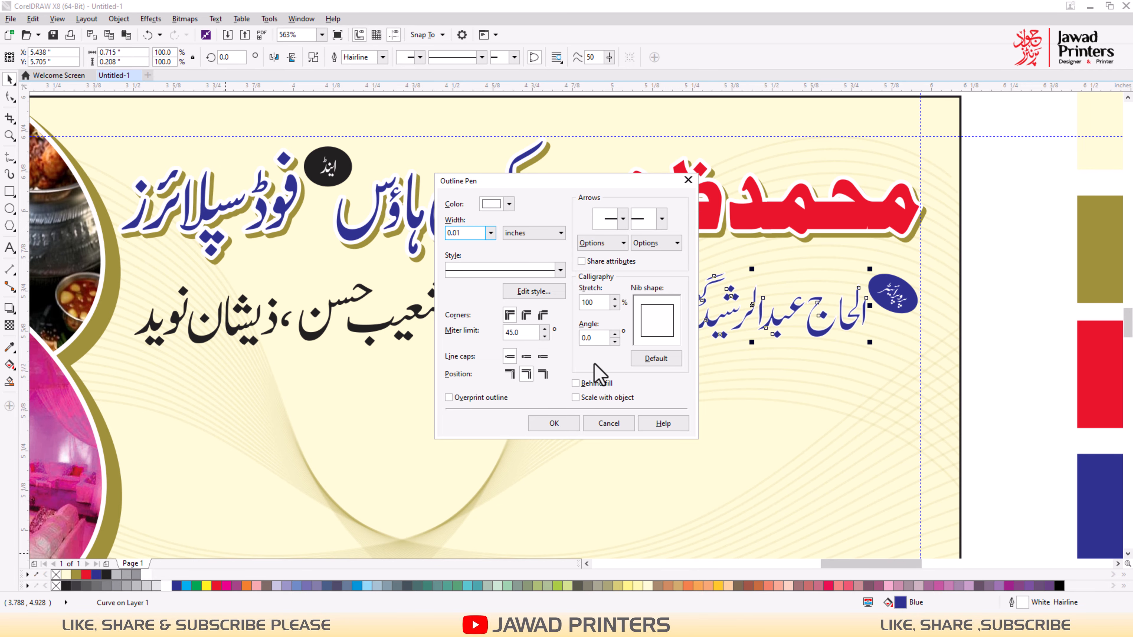
pyautogui.click(526, 357)
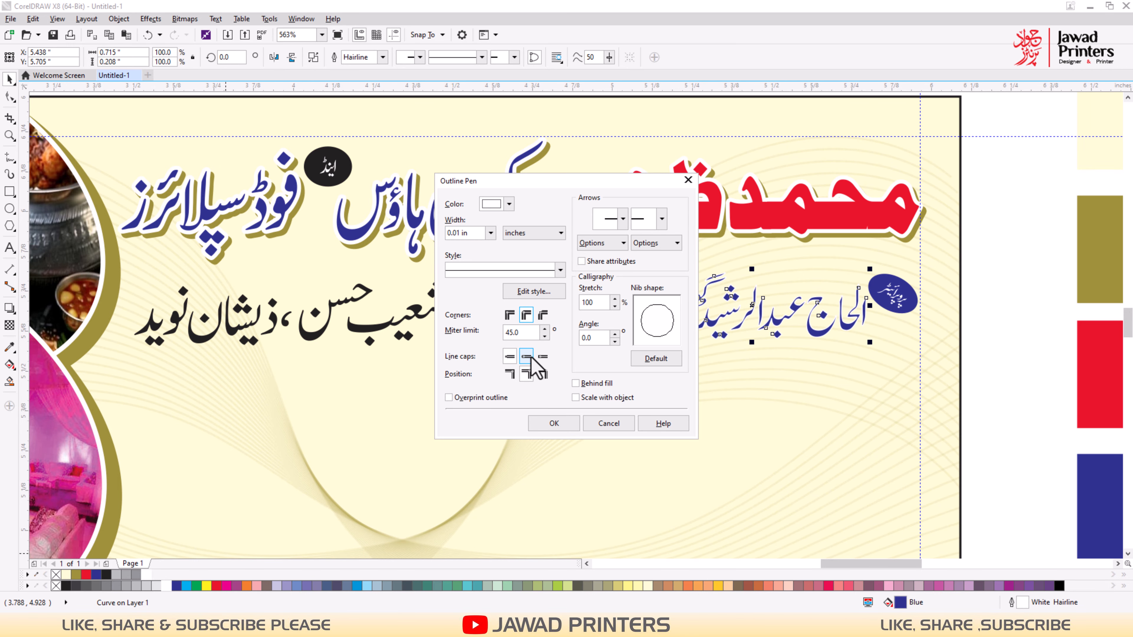
pyautogui.click(574, 420)
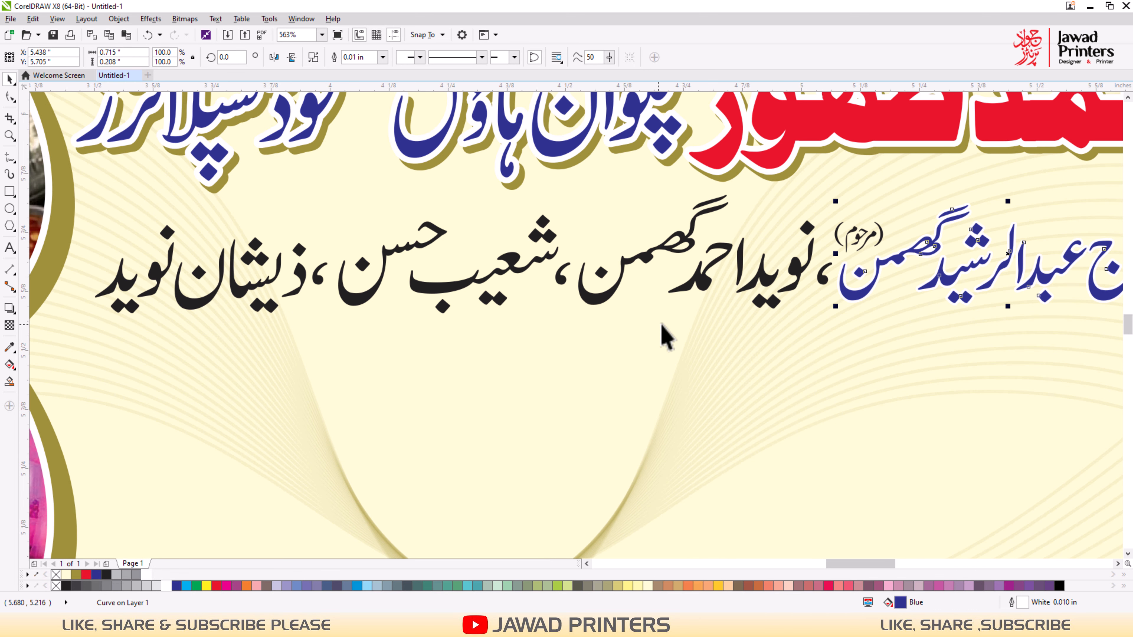
# Apply the same 0.01 in white outline to the remaining three names and the commas between them.
pyautogui.click(823, 277)
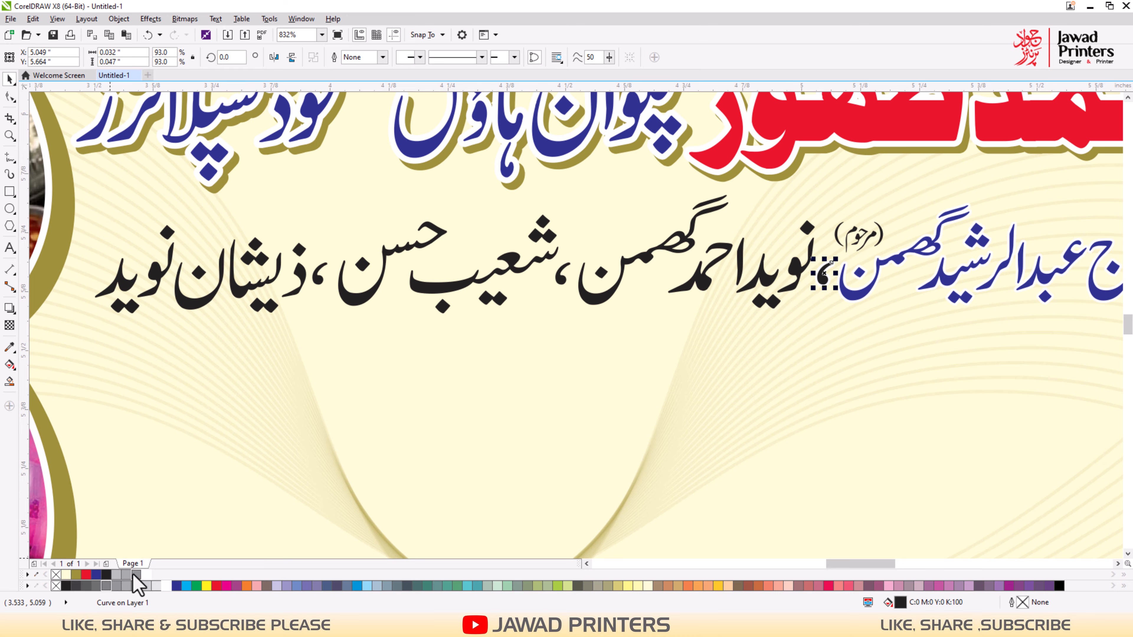
pyautogui.click(558, 277)
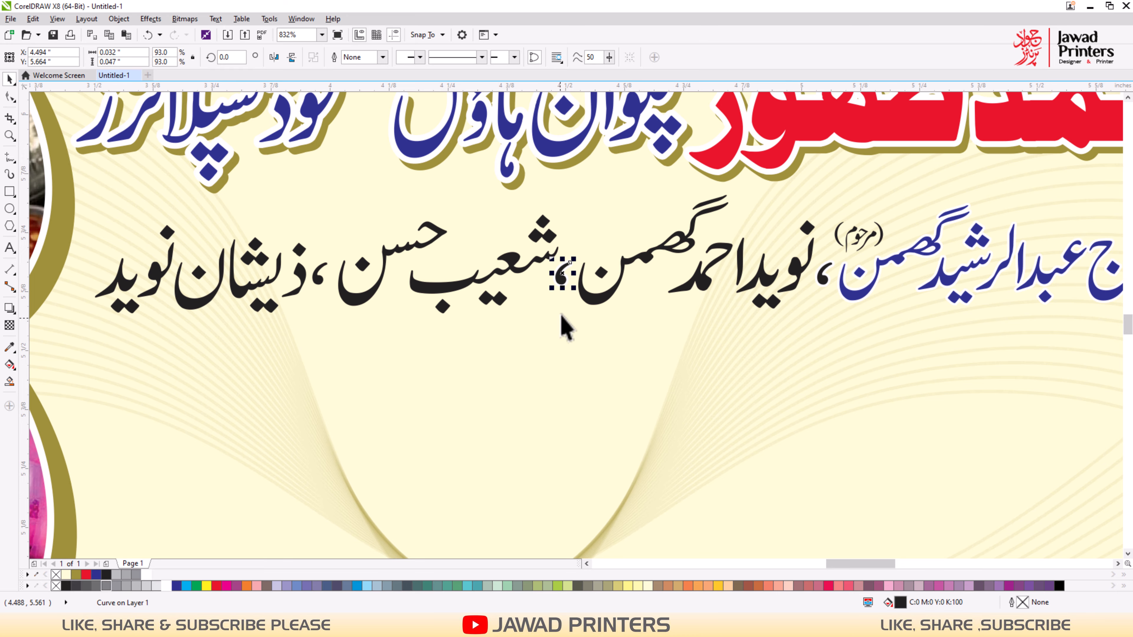
pyautogui.click(593, 299)
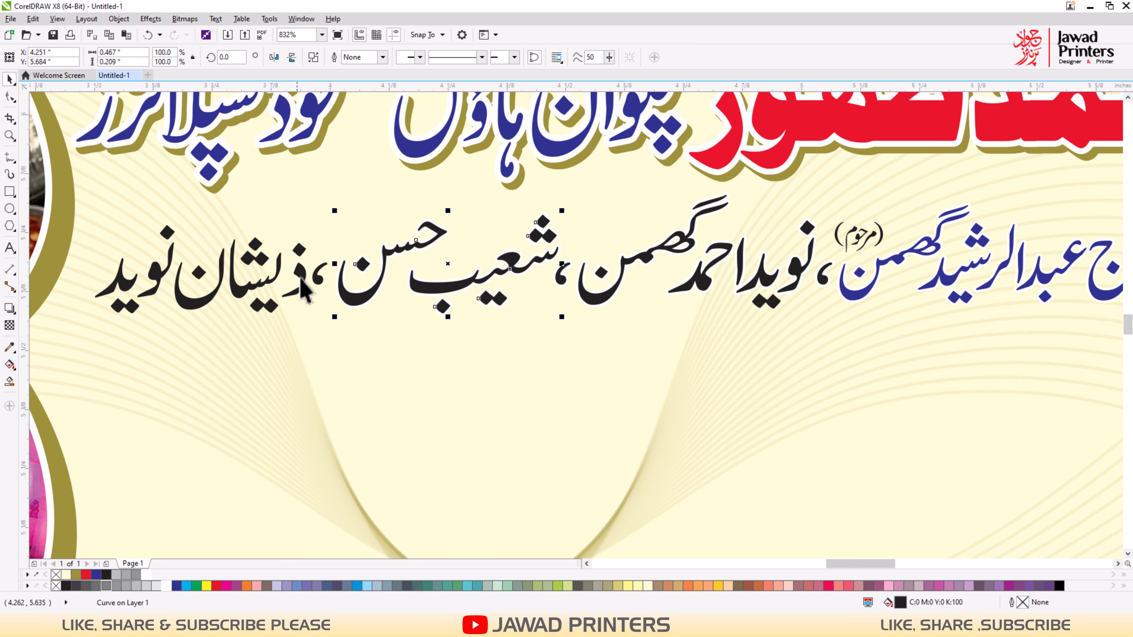
pyautogui.click(318, 276)
pyautogui.click(246, 289)
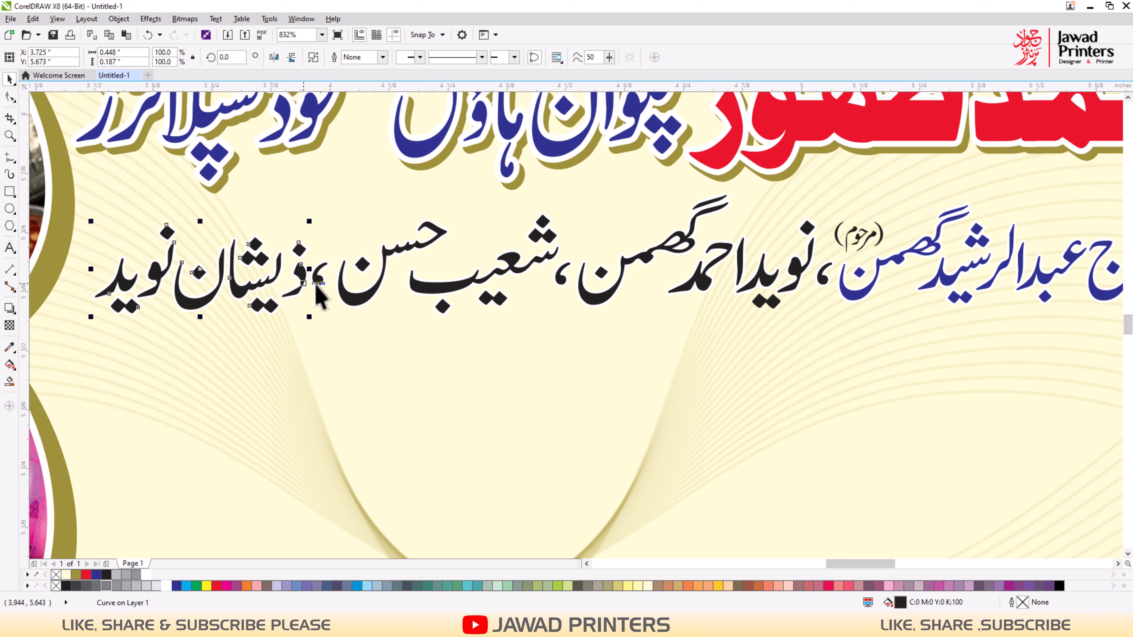
# Recolour the remaining names in the line: second name red, third name blue, last name red.
pyautogui.click(642, 261)
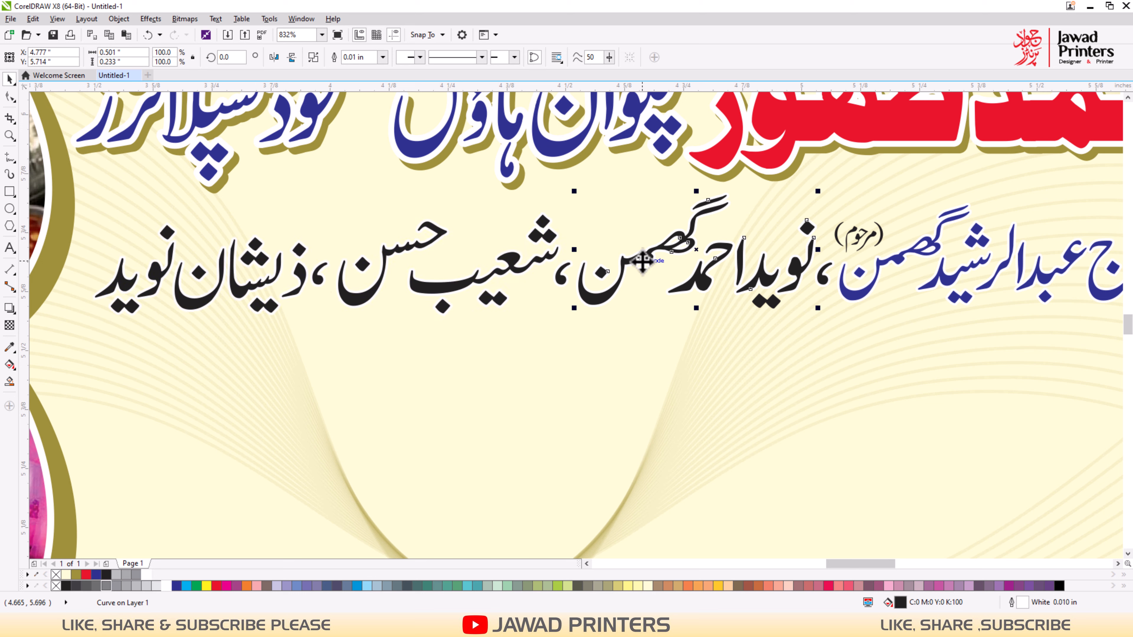
pyautogui.click(86, 575)
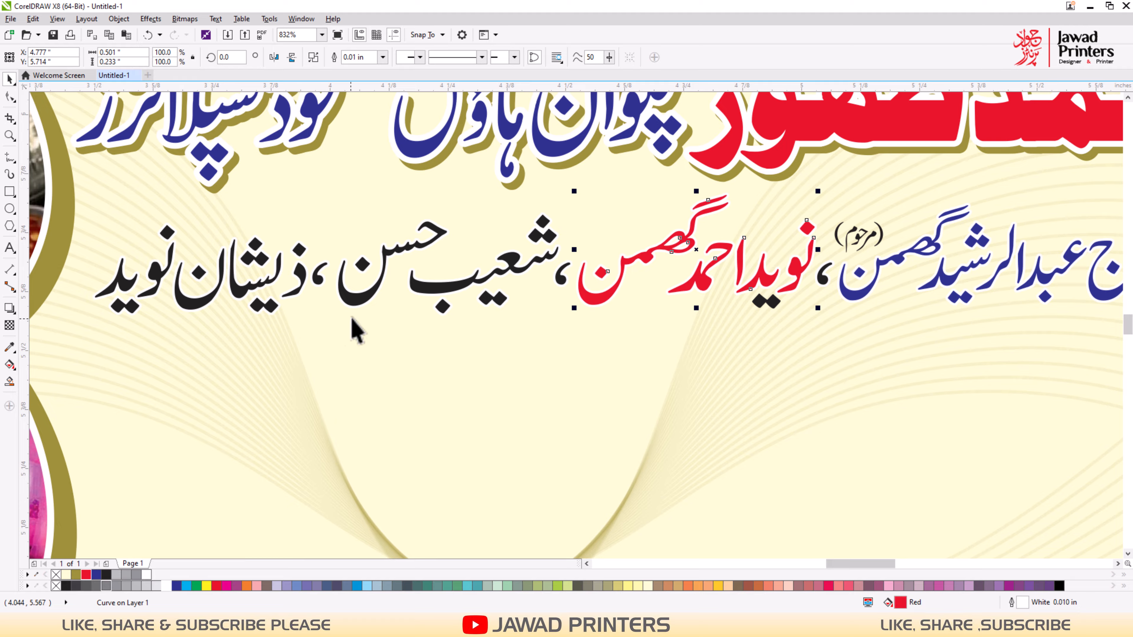
pyautogui.click(424, 295)
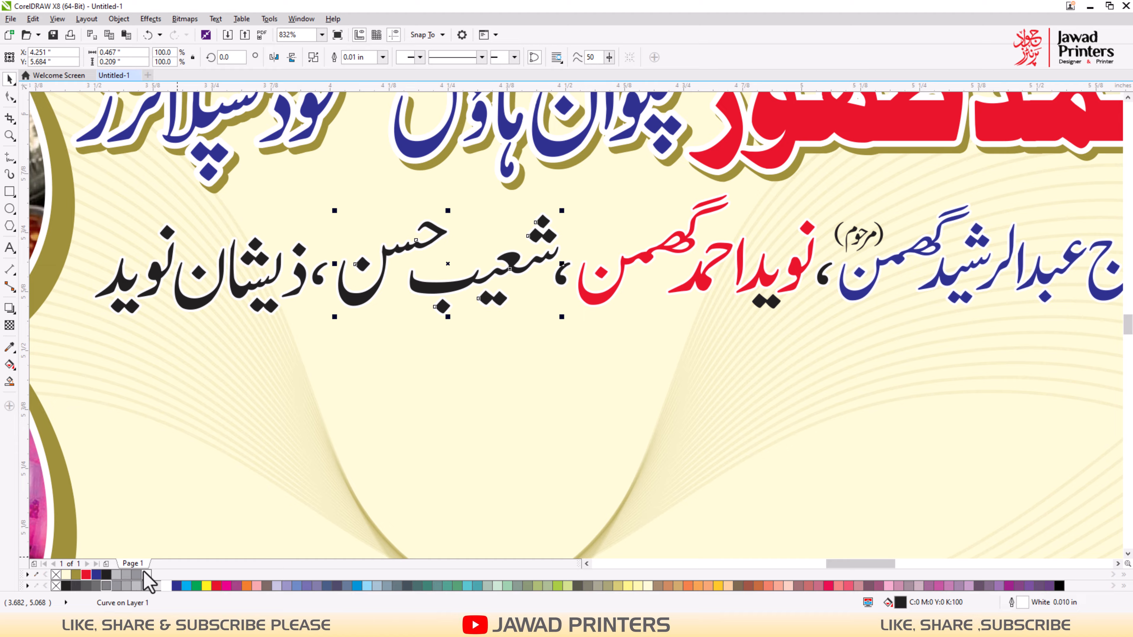
pyautogui.click(97, 576)
pyautogui.click(239, 293)
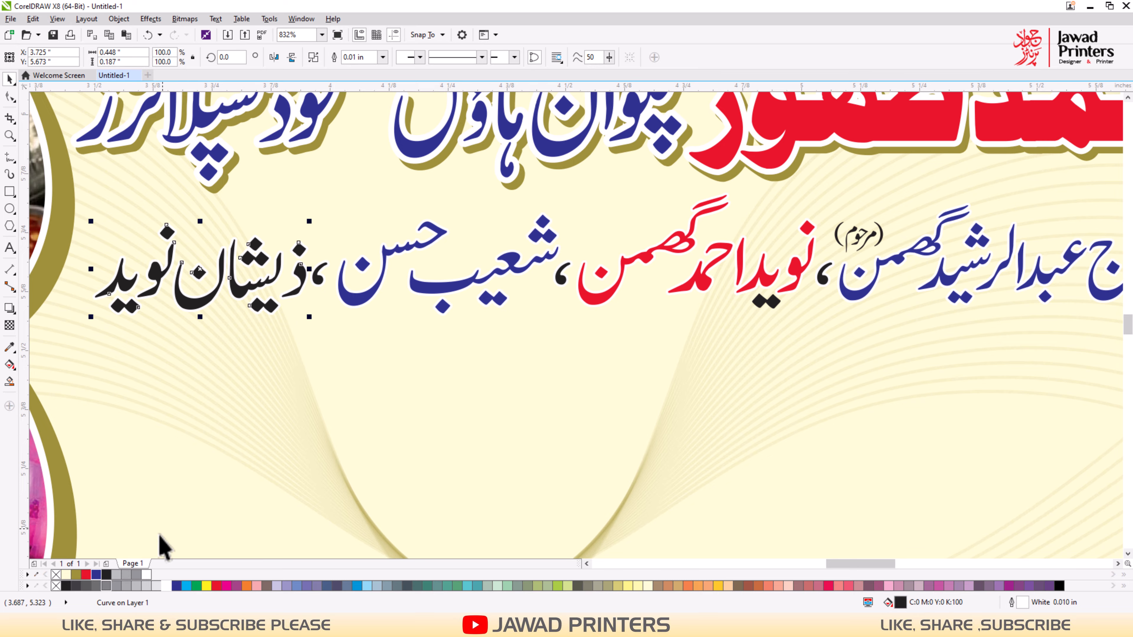
pyautogui.click(86, 574)
# Fill the commas separating the proprietor names blue.
pyautogui.click(320, 276)
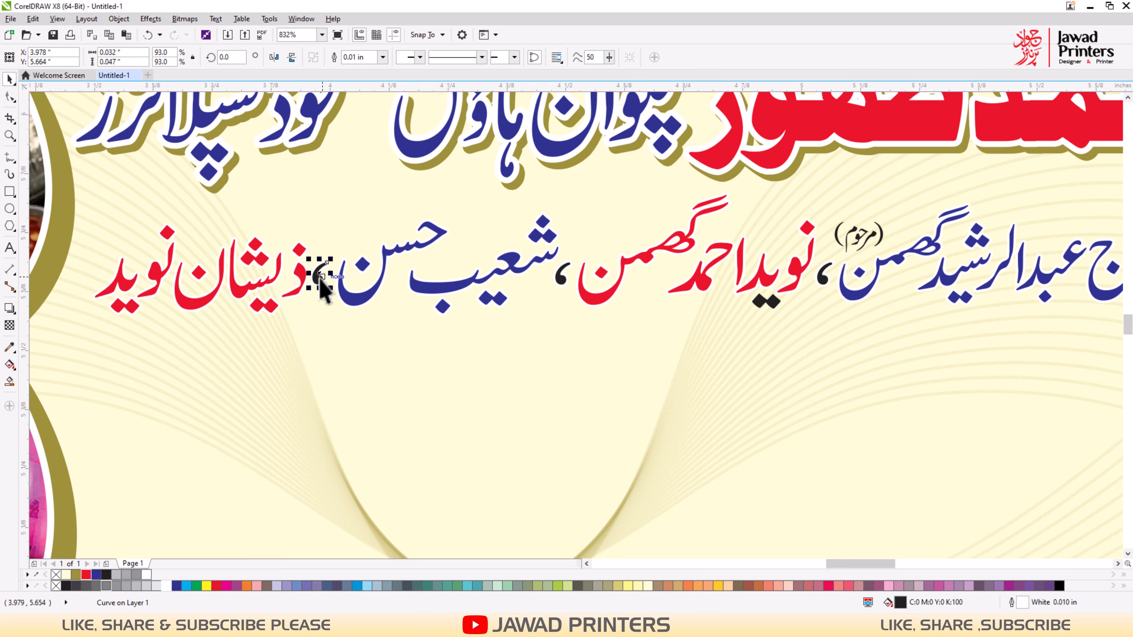
pyautogui.press('F10')
pyautogui.click(95, 575)
pyautogui.press('space')
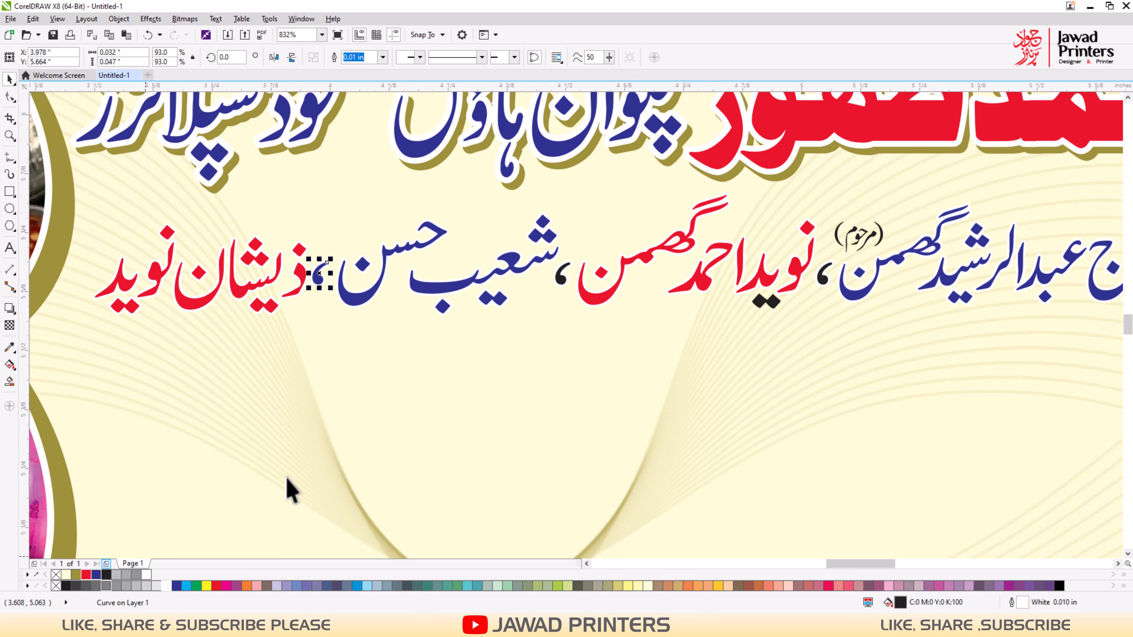
pyautogui.click(569, 286)
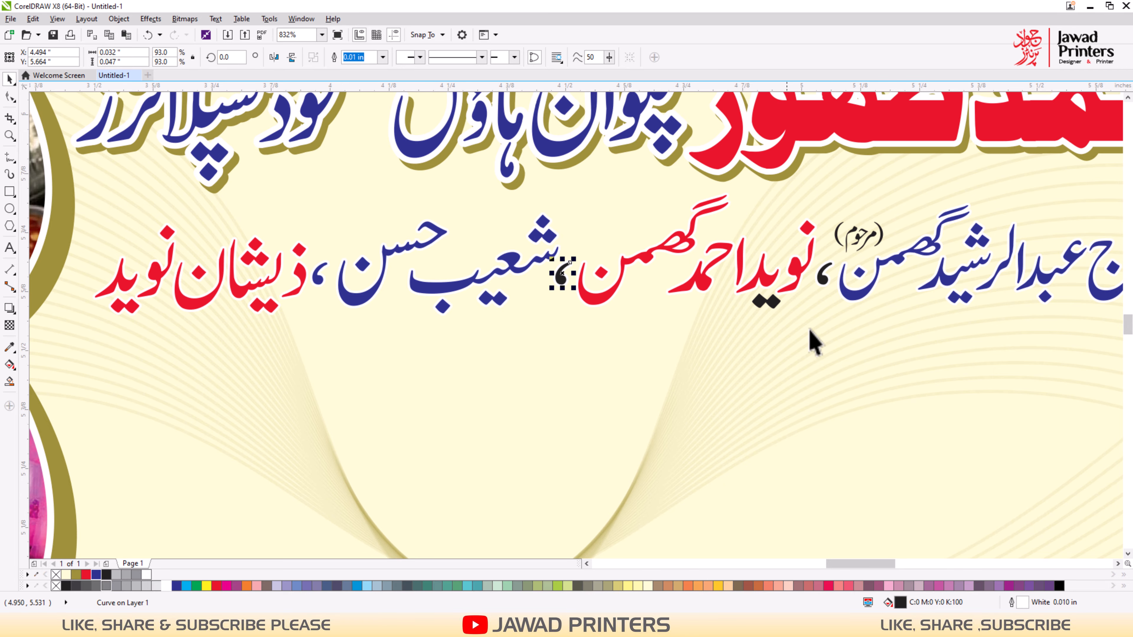
# Fill the small bracketed word above the first name blue and give it a 0.01 in white outline.
pyautogui.click(855, 233)
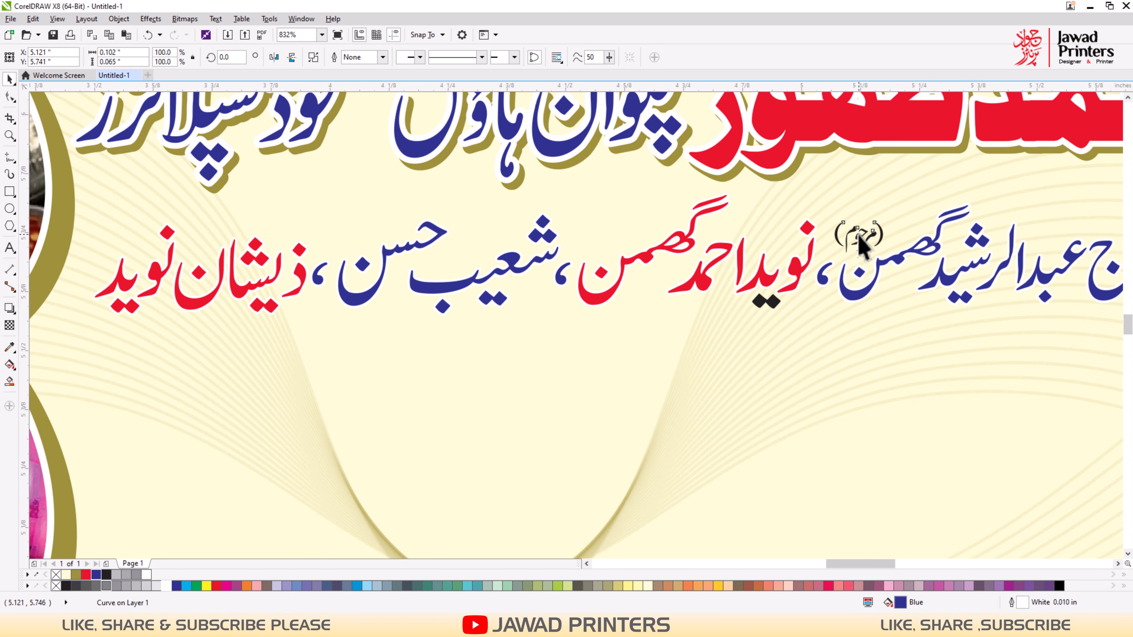
pyautogui.hotkey('ctrl', 'r')
pyautogui.press('F2')
pyautogui.moveTo(794, 194); pyautogui.dragTo(995, 325)
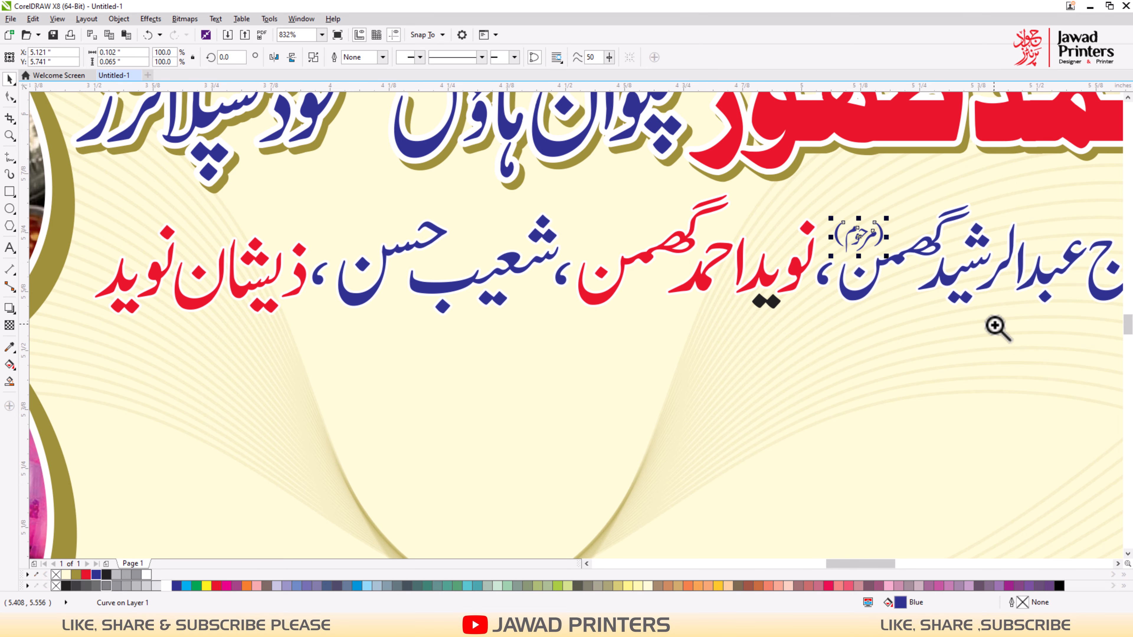
pyautogui.press('F12')
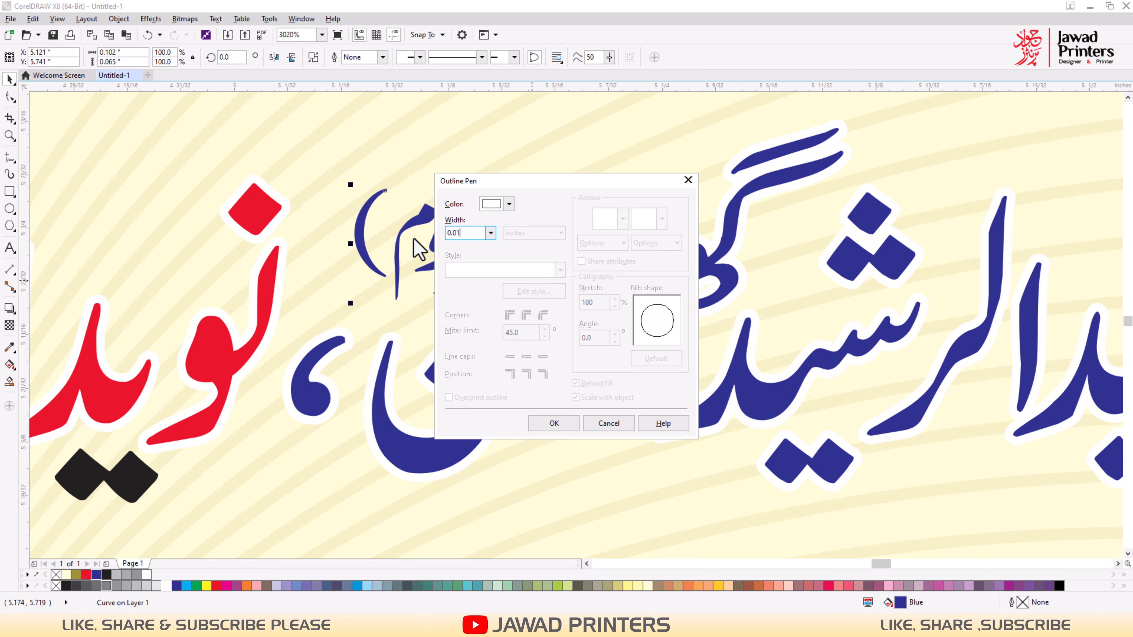
pyautogui.press('Return')
pyautogui.scroll(-5, 703, 275)
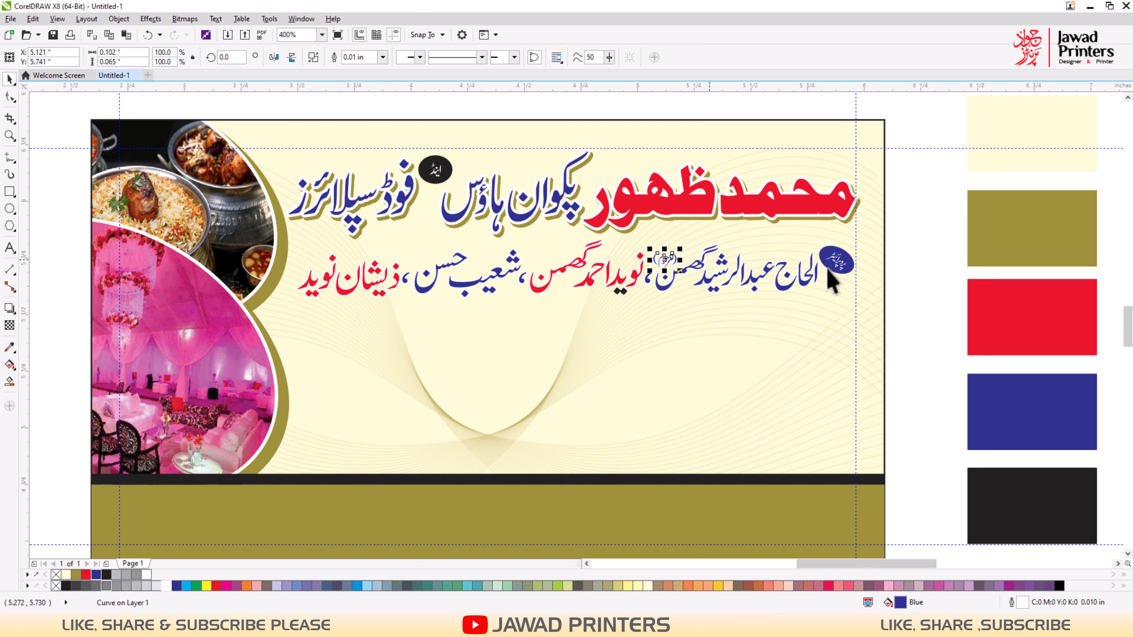
pyautogui.click(931, 303)
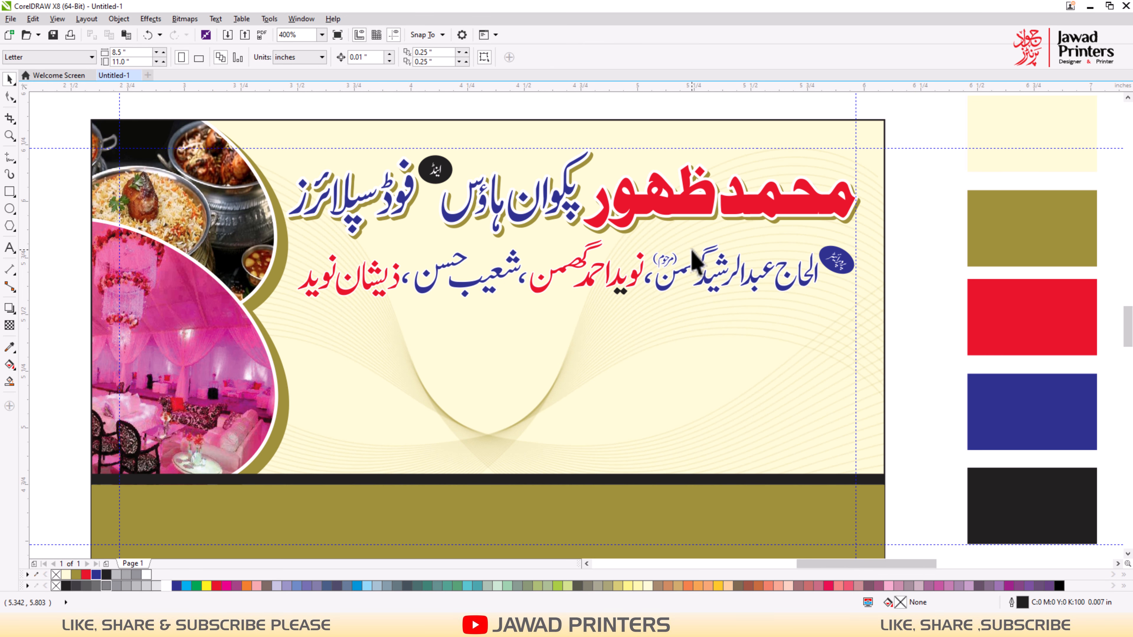
pyautogui.scroll(-2, 689, 261)
pyautogui.moveTo(744, 324); pyautogui.dragTo(847, 369)
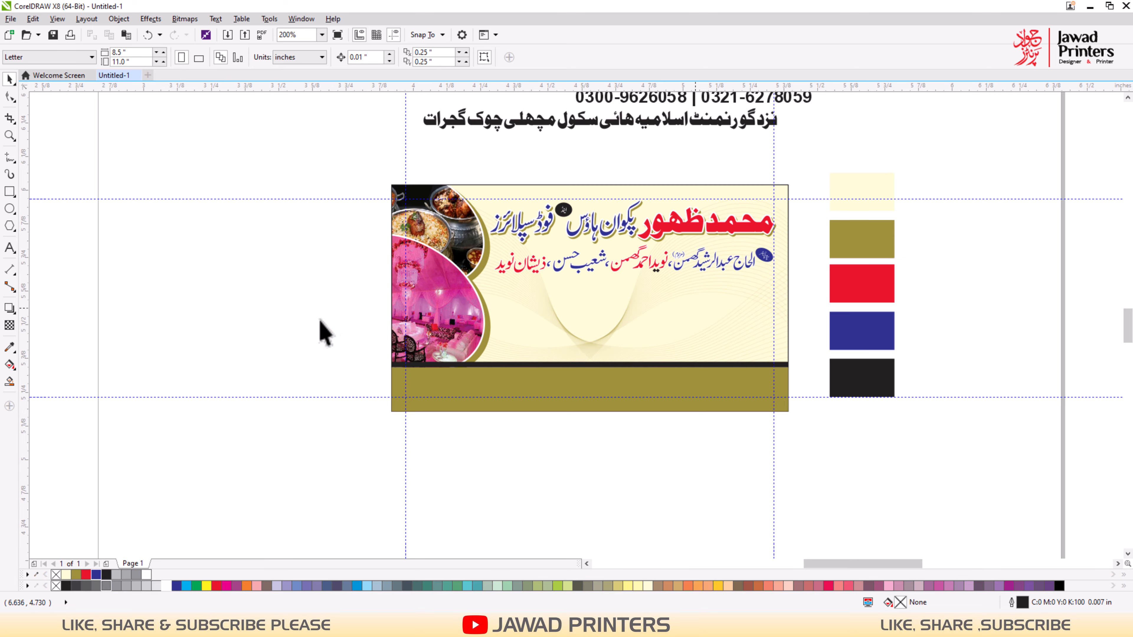
pyautogui.press('F2')
pyautogui.moveTo(179, 213); pyautogui.dragTo(996, 440)
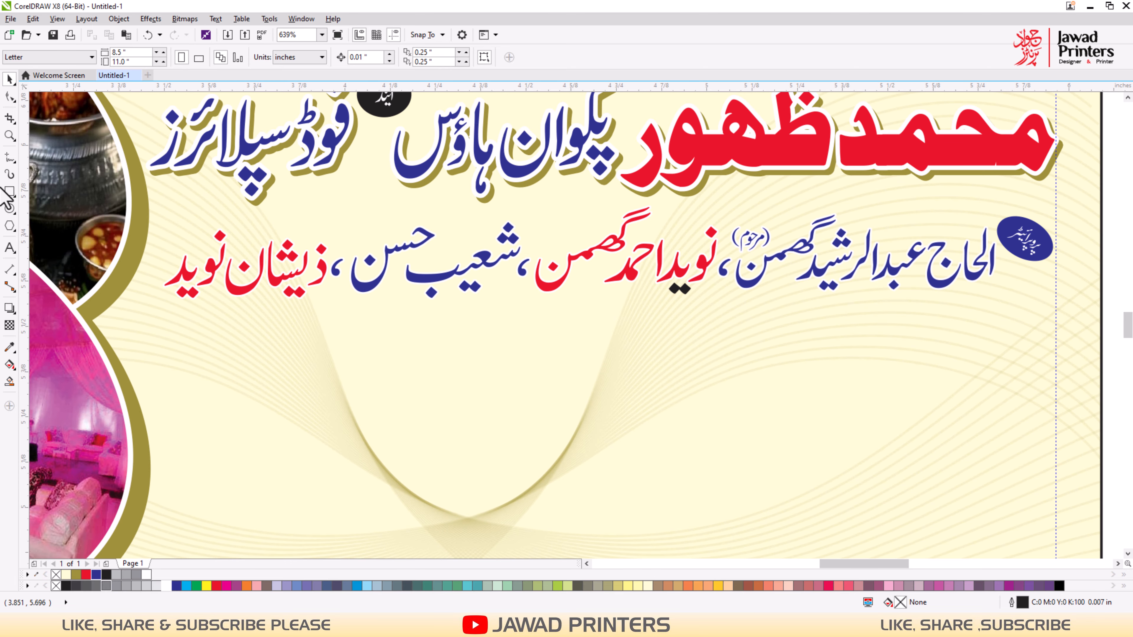
# Draw a thin rectangle about 2.65 × 0.04 in beneath the line of proprietor names, reaching the card's right edge.
pyautogui.click(6, 191)
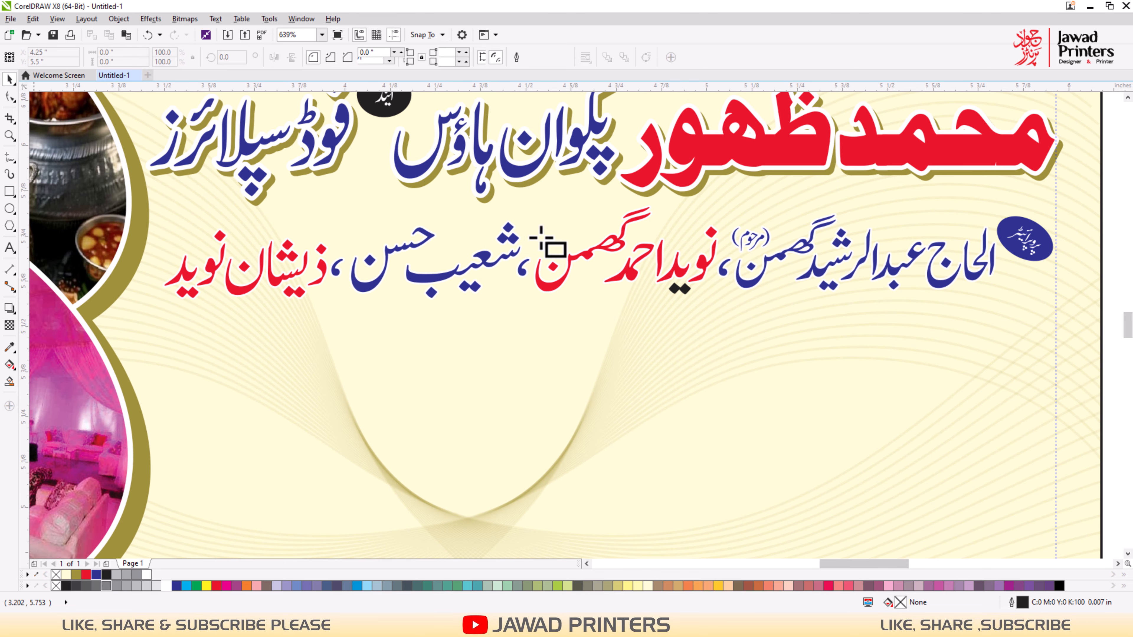
pyautogui.moveTo(1102, 302); pyautogui.dragTo(142, 316)
# Weld the black pair of dots beneath the second proprietor name to that red, white-outlined name.
pyautogui.press('z')
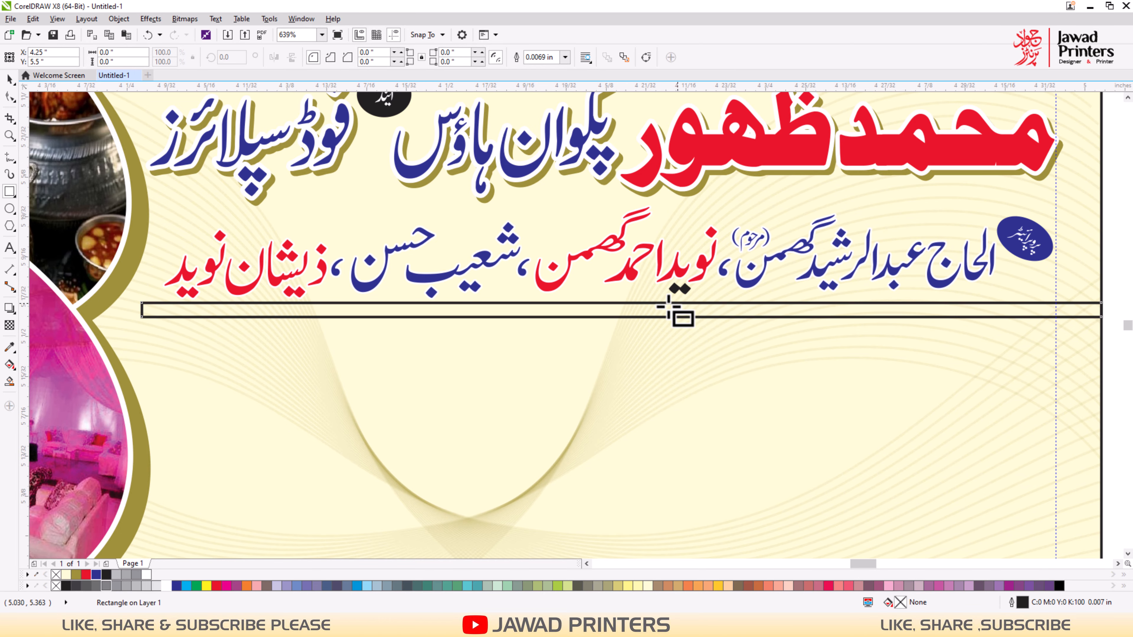
pyautogui.press('space')
pyautogui.click(977, 203)
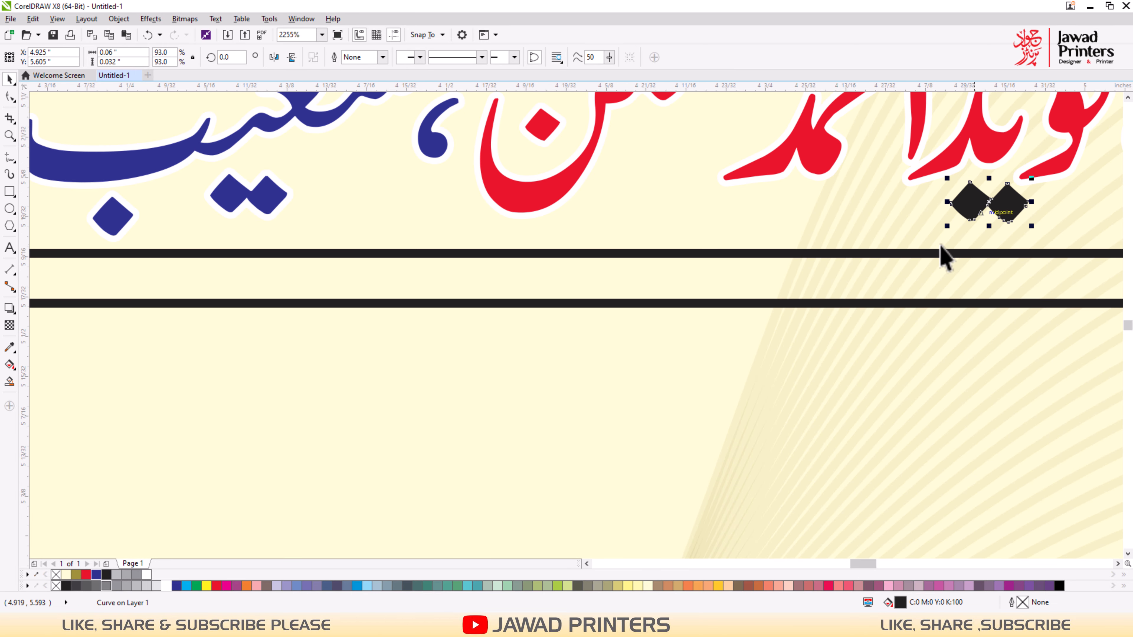
pyautogui.keyDown('shift'); pyautogui.click(996, 131); pyautogui.keyUp('shift')
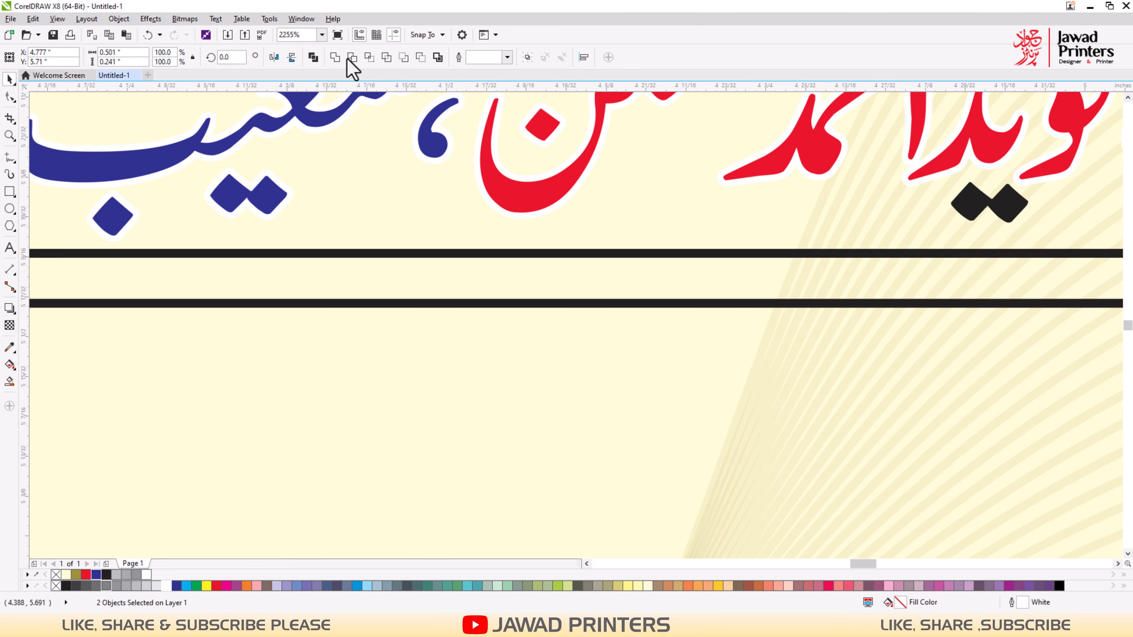
pyautogui.click(336, 58)
# Fill the thin rectangle beneath the names with the olive colour and remove its outline.
pyautogui.scroll(-1, 589, 225)
pyautogui.click(595, 337)
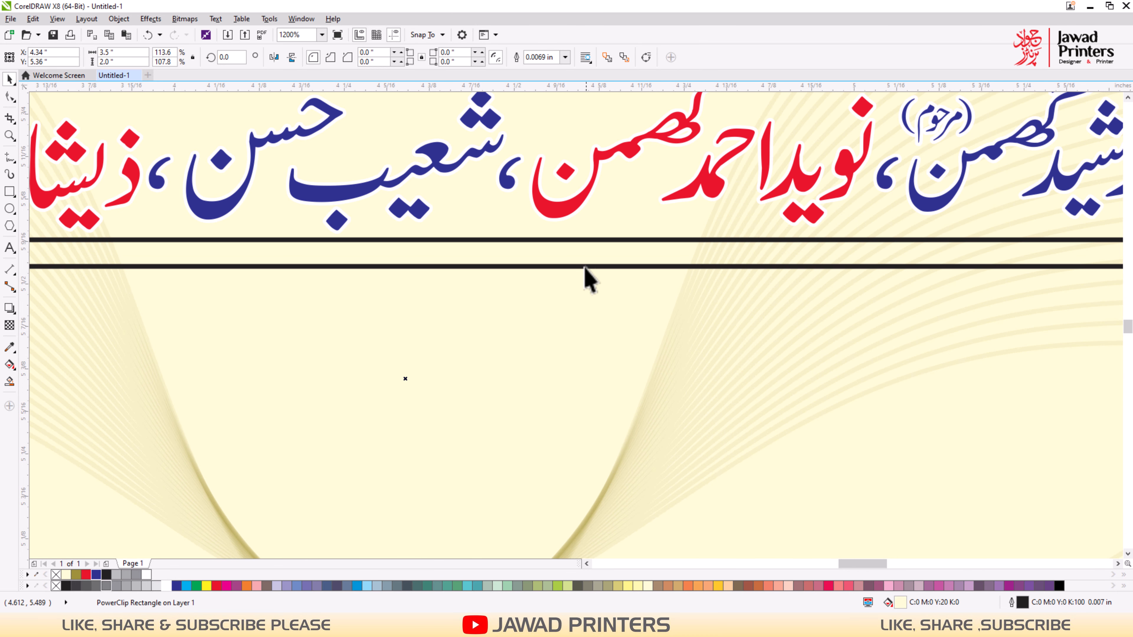
pyautogui.click(591, 267)
pyautogui.click(78, 575)
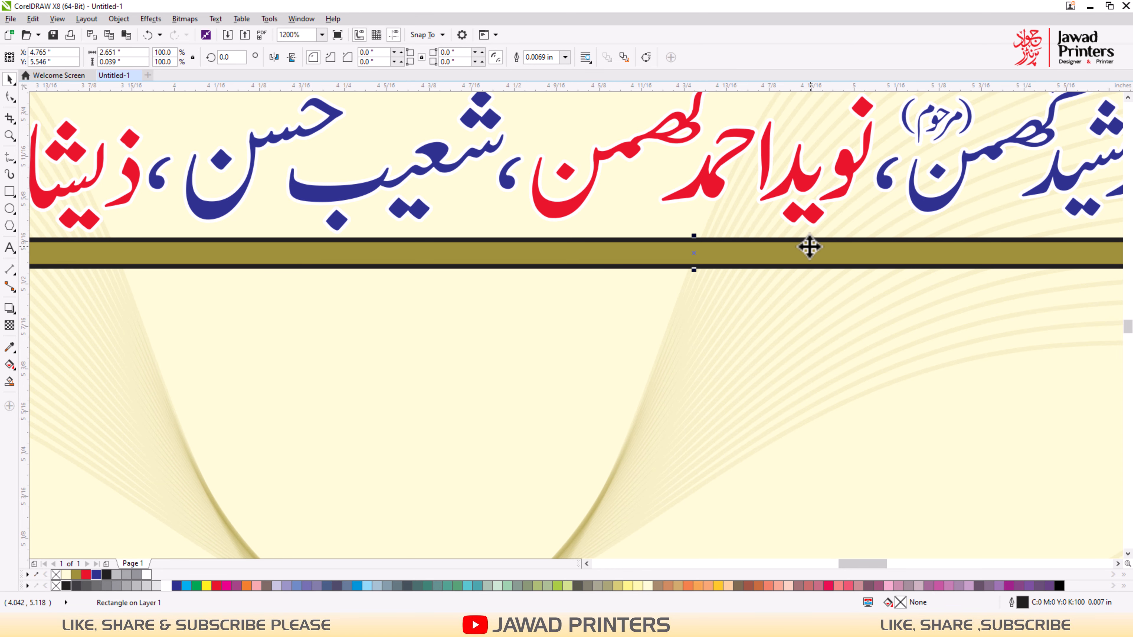
pyautogui.press('F2')
pyautogui.moveTo(510, 190); pyautogui.dragTo(838, 394)
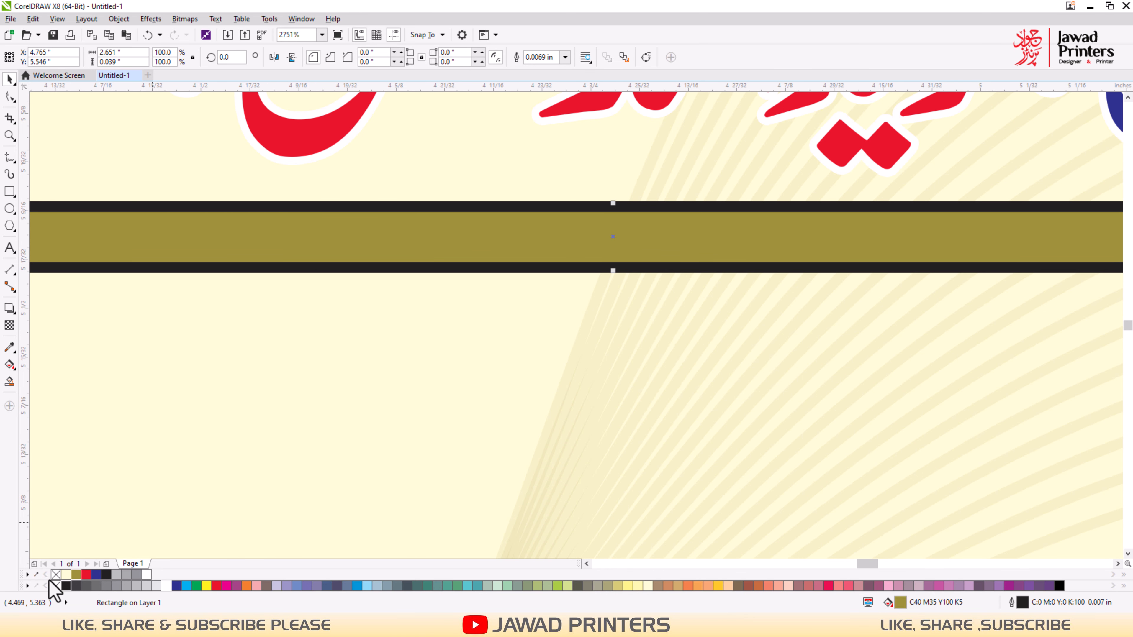
pyautogui.rightClick(56, 585)
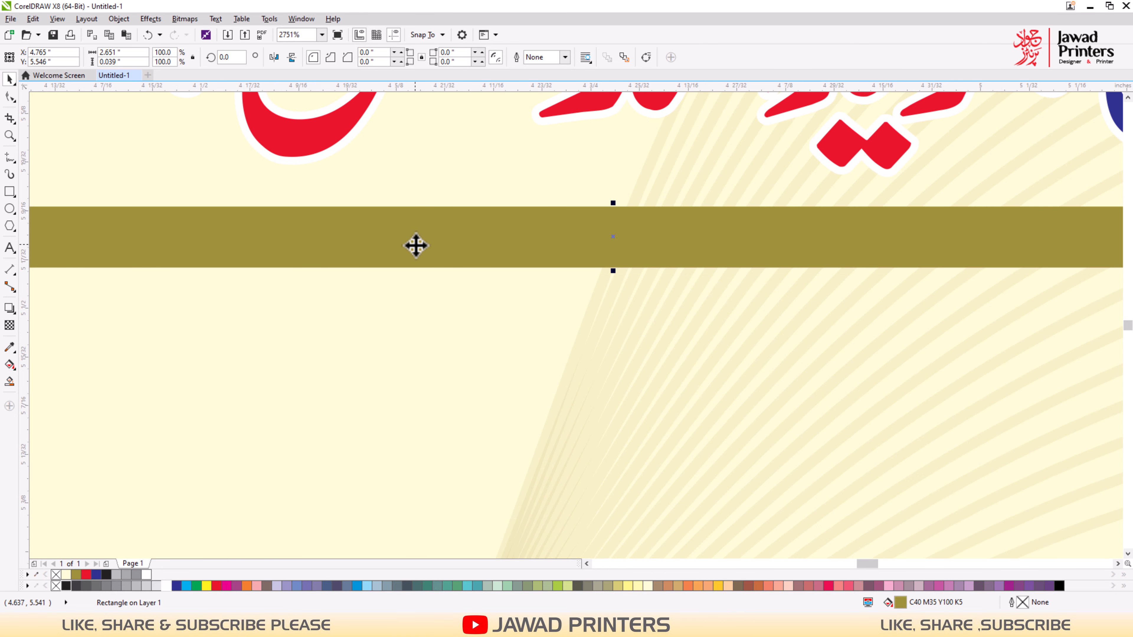
# Apply a vertical linear transparency to the olive strip, fading from solid at its upper edge to transparent at its lower edge.
pyautogui.click(10, 328)
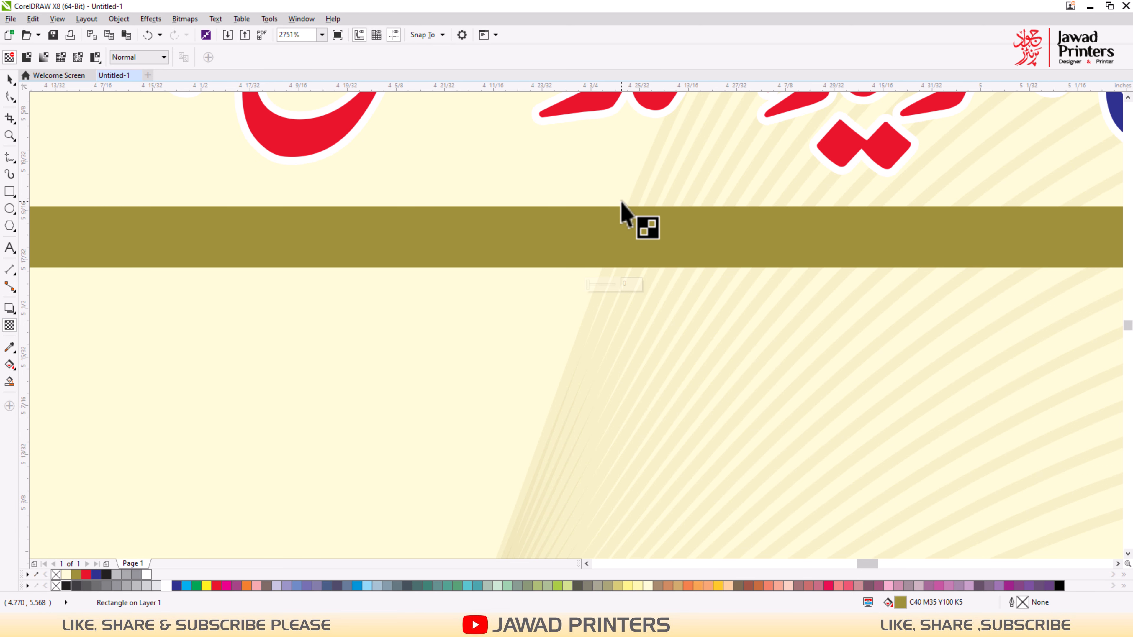
pyautogui.moveTo(621, 201); pyautogui.dragTo(628, 276)
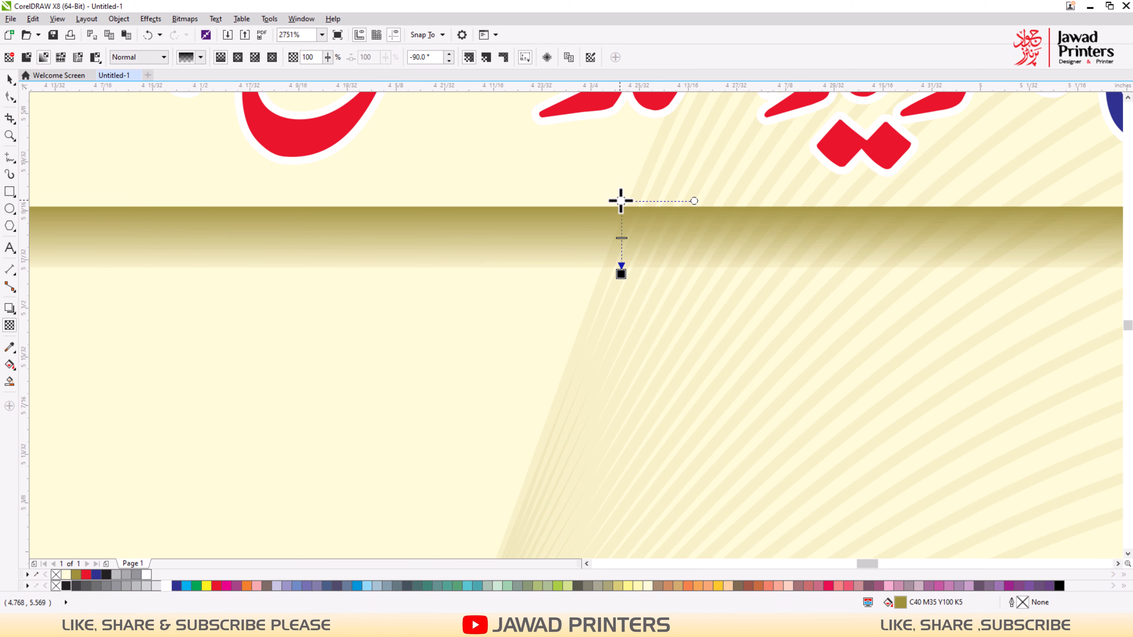
pyautogui.moveTo(621, 189); pyautogui.dragTo(620, 189)
pyautogui.press('space')
pyautogui.scroll(-3, 634, 220)
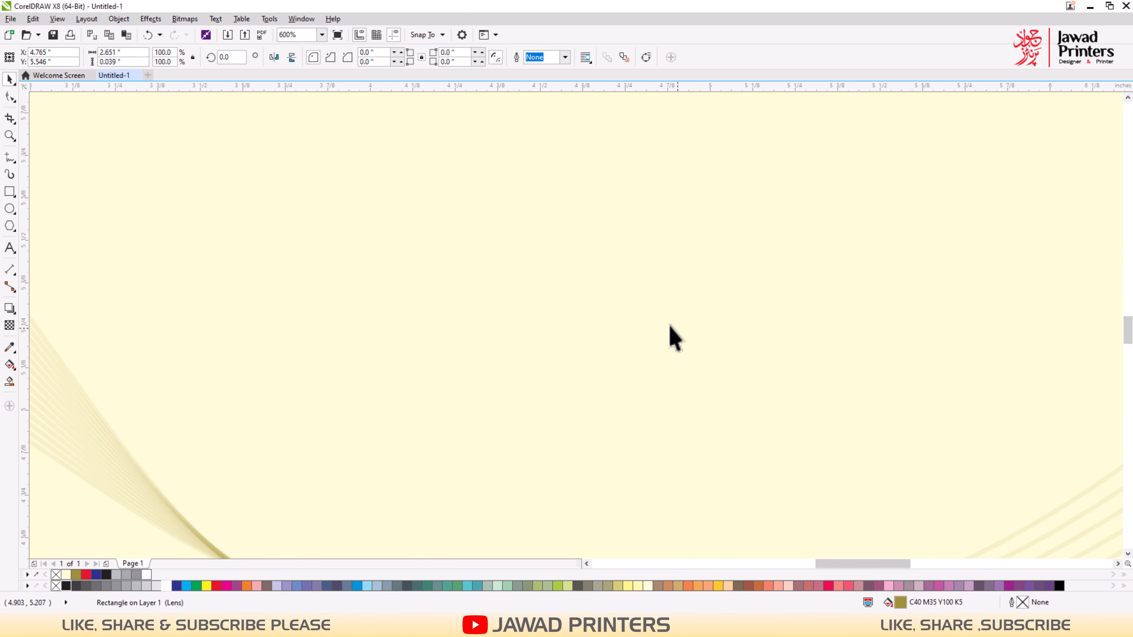
pyautogui.scroll(-2, 659, 329)
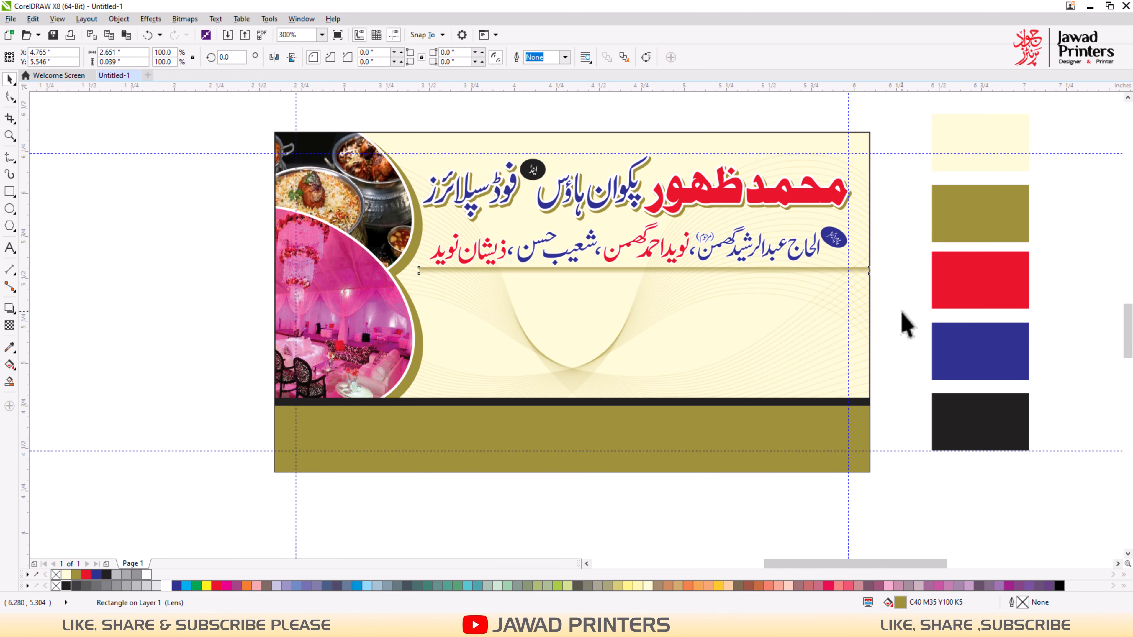
pyautogui.click(903, 322)
pyautogui.click(598, 279)
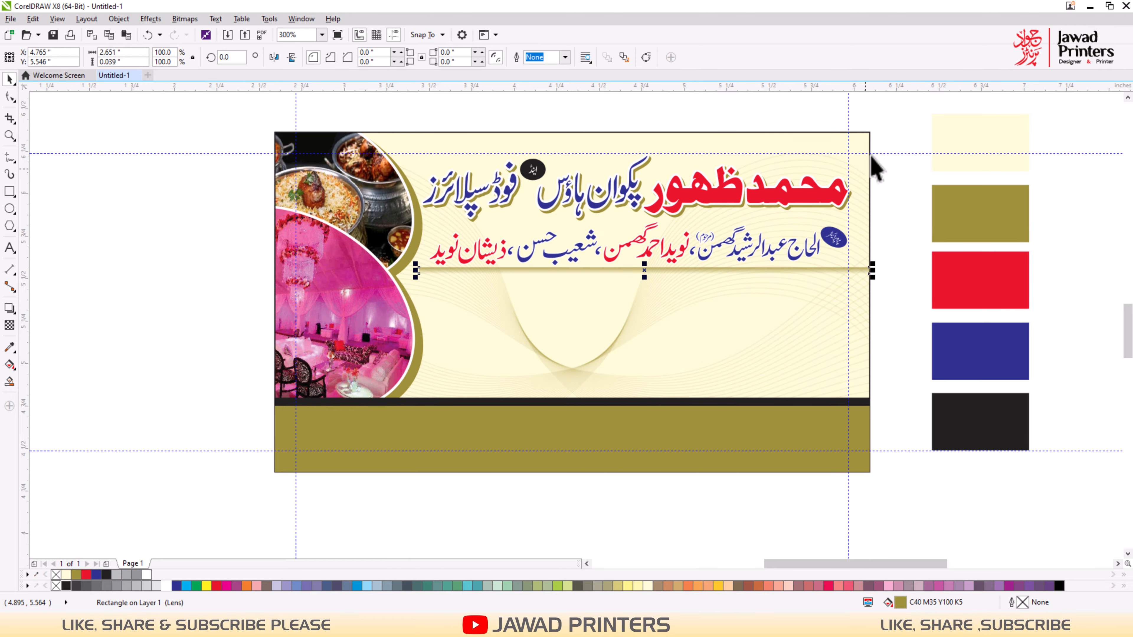
pyautogui.press('Escape')
# Group the two lines of service text above the card and move the group below the olive divider.
pyautogui.scroll(-1, 837, 205)
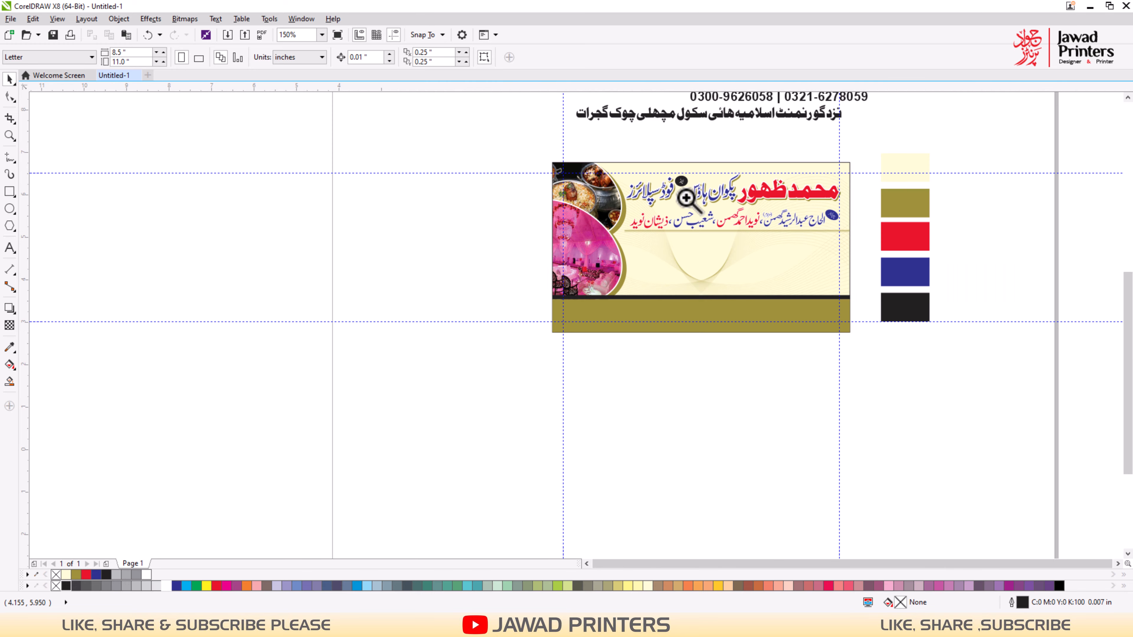
pyautogui.scroll(-1, 689, 199)
pyautogui.moveTo(608, 106); pyautogui.dragTo(816, 254)
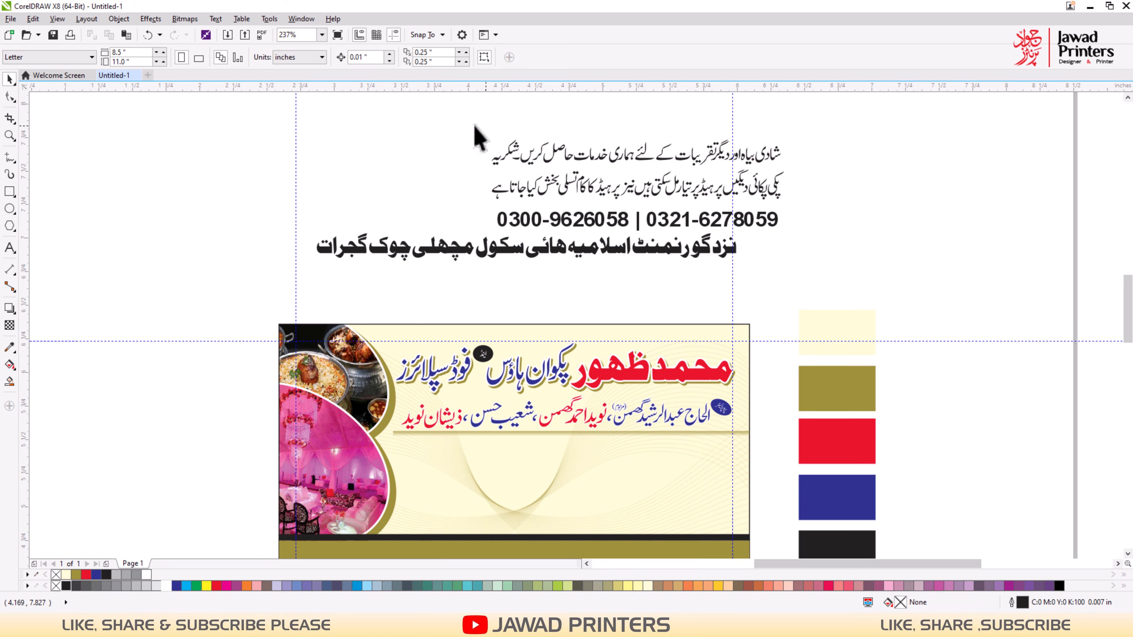
pyautogui.moveTo(460, 122); pyautogui.dragTo(800, 212)
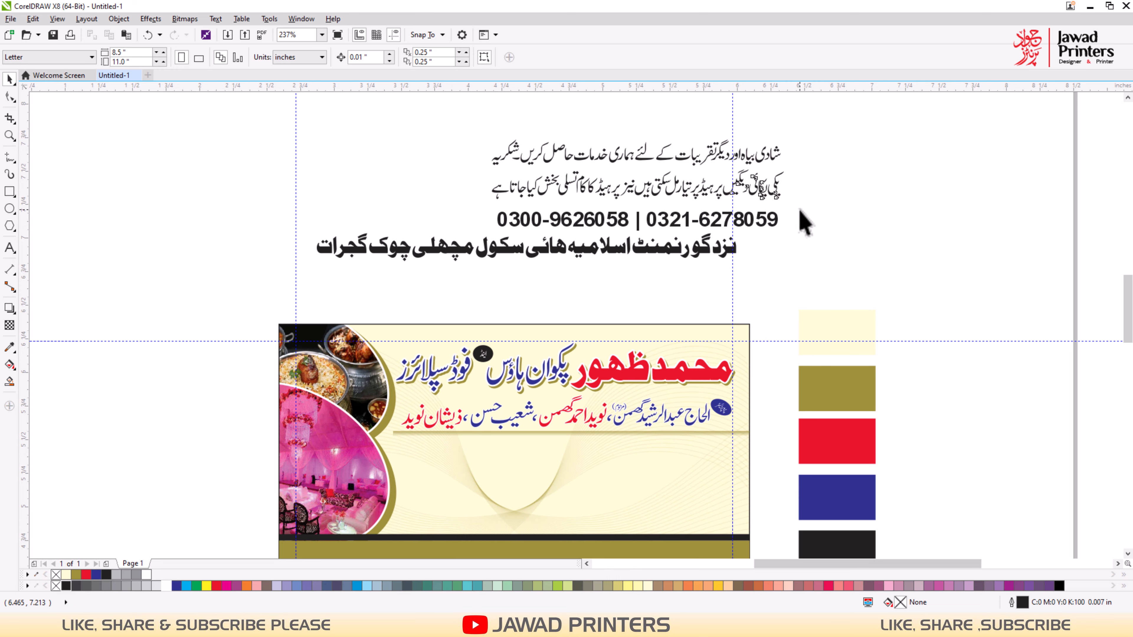
pyautogui.hotkey('ctrl', 'g')
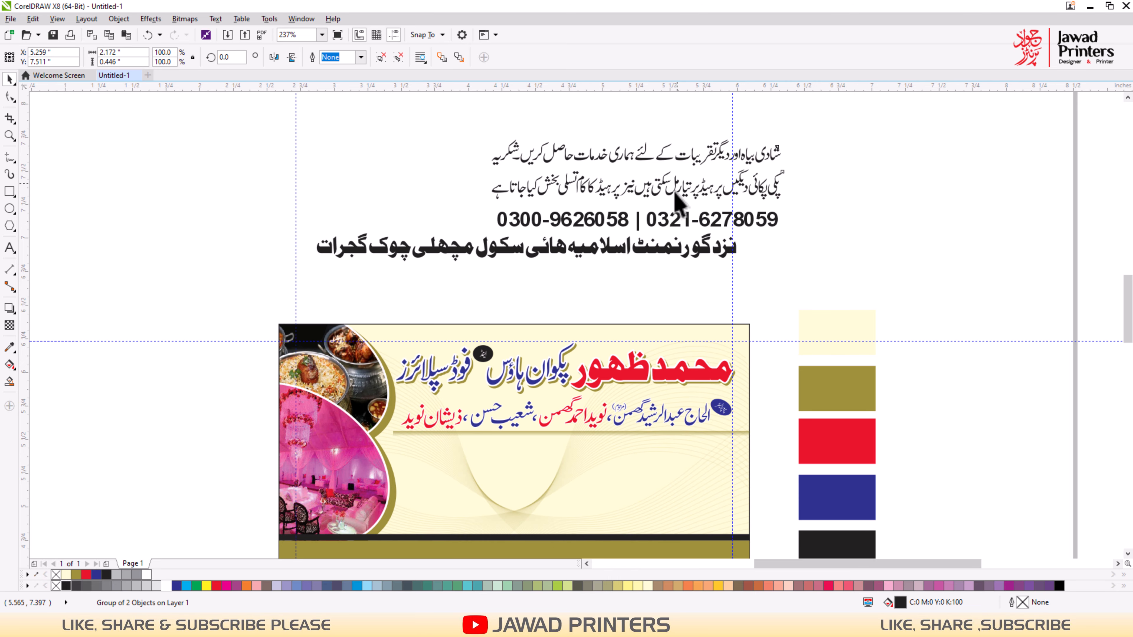
pyautogui.moveTo(678, 193); pyautogui.dragTo(608, 501)
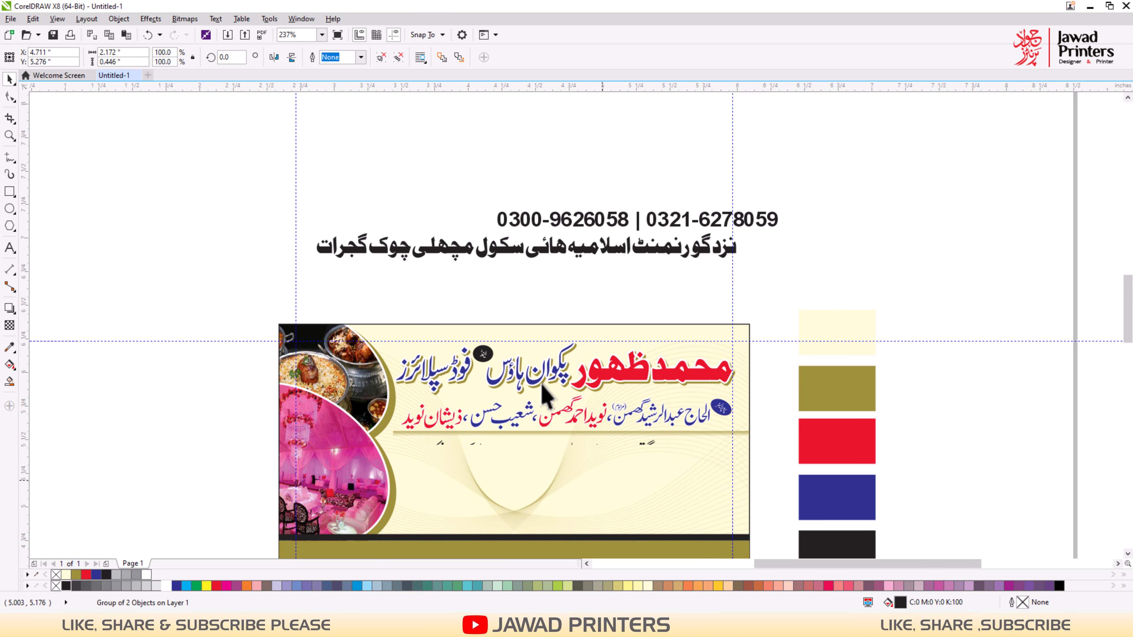
# Centre the grouped service text horizontally on the card's title.
pyautogui.keyDown('shift'); pyautogui.click(594, 379); pyautogui.keyUp('shift')
pyautogui.press('c')
pyautogui.click(841, 230)
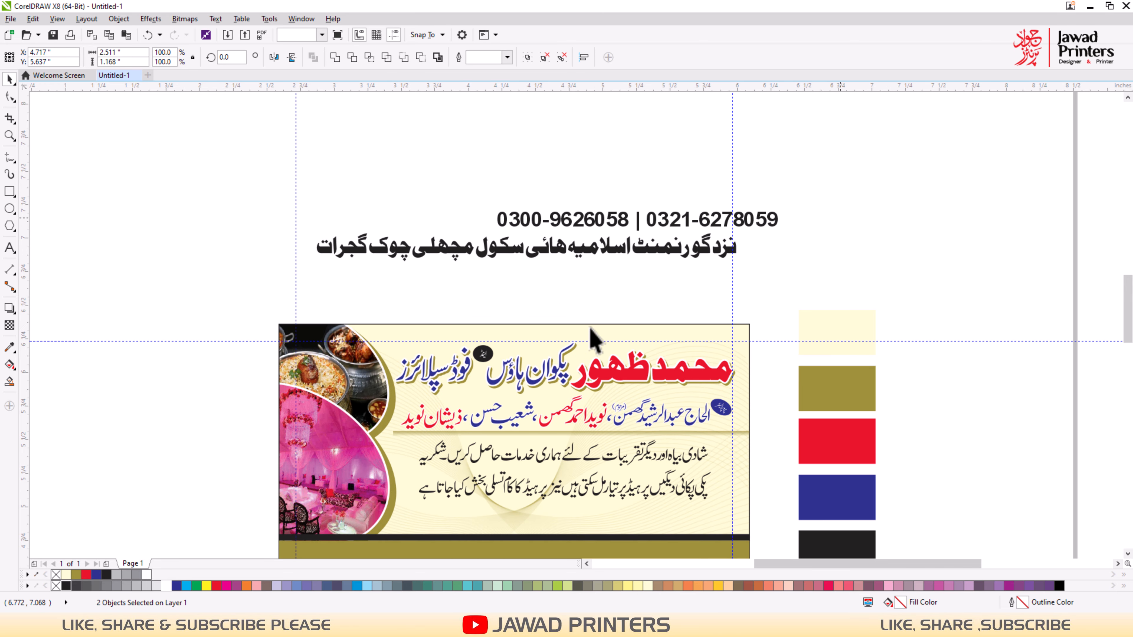
# Nudge the grouped service text and the olive divider above it slightly upward.
pyautogui.press('F2')
pyautogui.moveTo(355, 322); pyautogui.dragTo(822, 545)
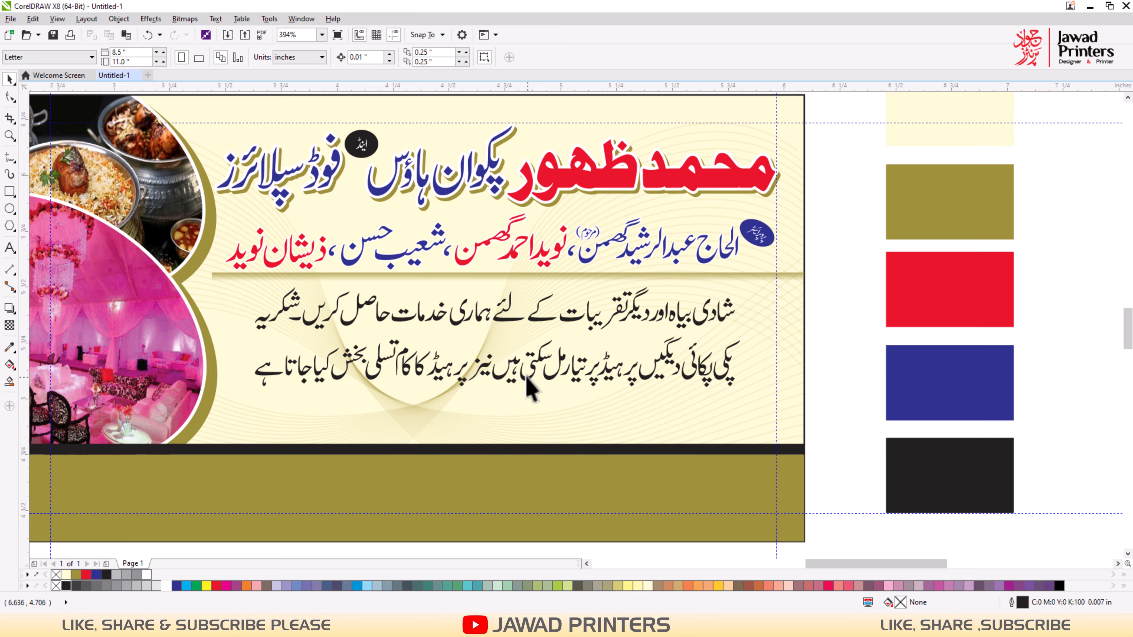
pyautogui.click(505, 318)
pyautogui.press('Up')
pyautogui.press('Up')
pyautogui.click(563, 276)
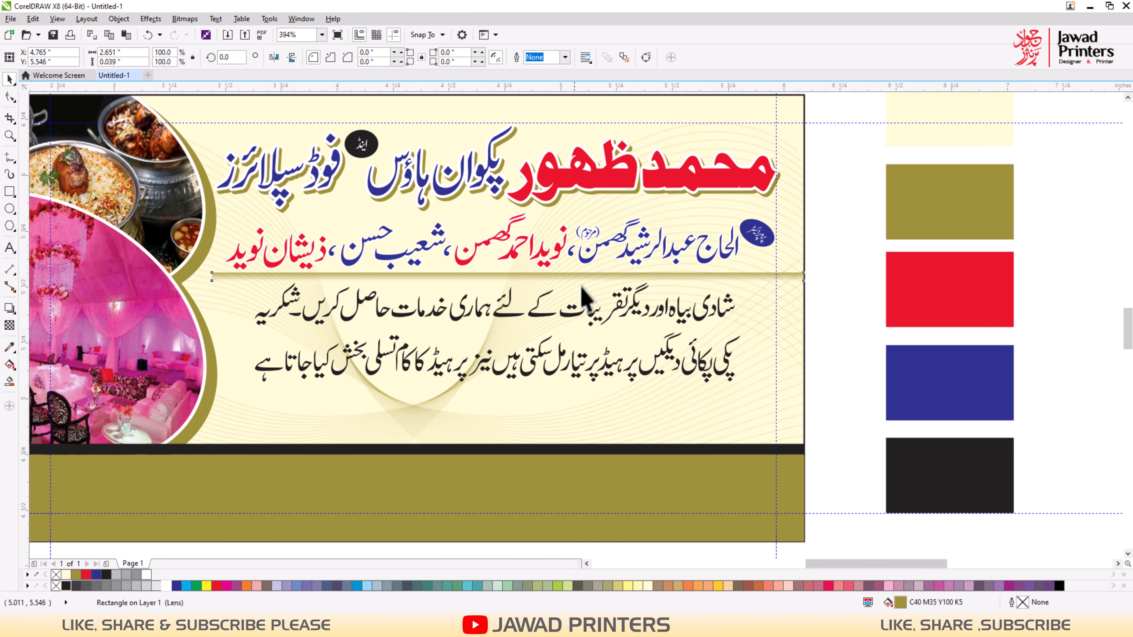
pyautogui.press('Up')
# Nudge the whole row of proprietor names, including commas and the oval badge, slightly upward from the divider.
pyautogui.click(559, 261)
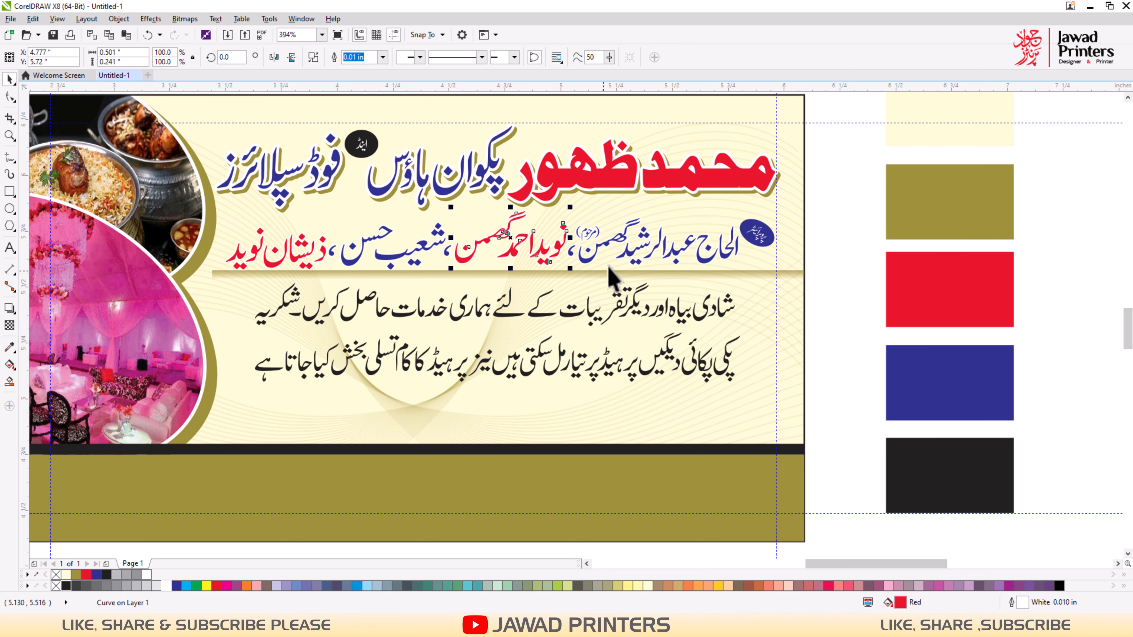
pyautogui.moveTo(842, 194); pyautogui.dragTo(221, 313)
pyautogui.press('Down')
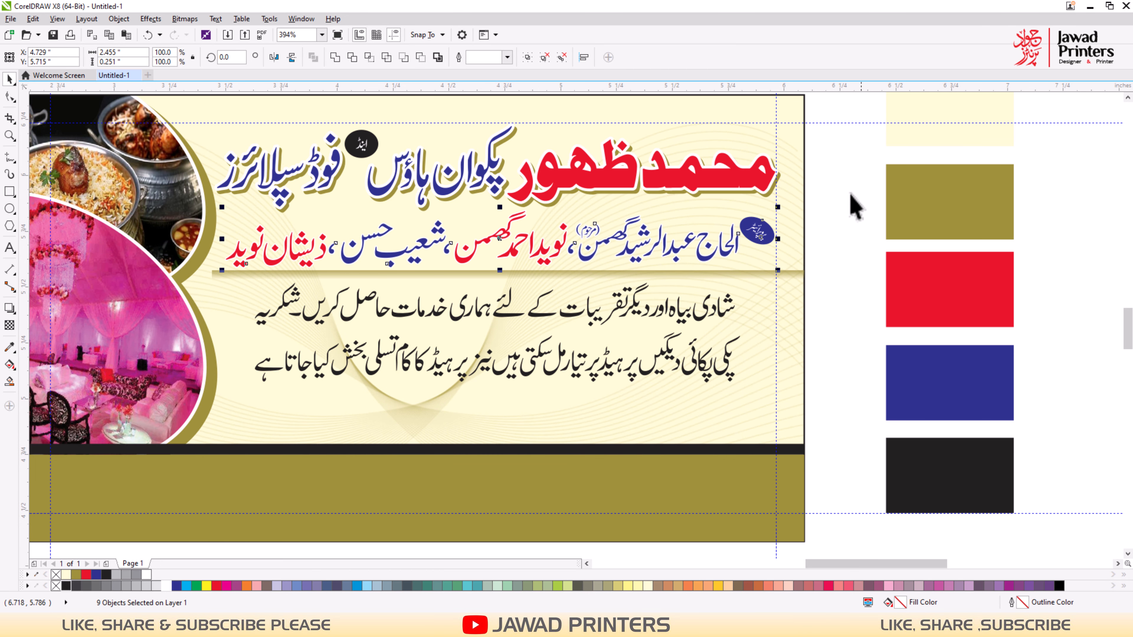
pyautogui.press('Escape')
# Duplicate the fading divider beneath the second service line and shorten the copy from its left end to 2.576 in.
pyautogui.scroll(-4, 797, 223)
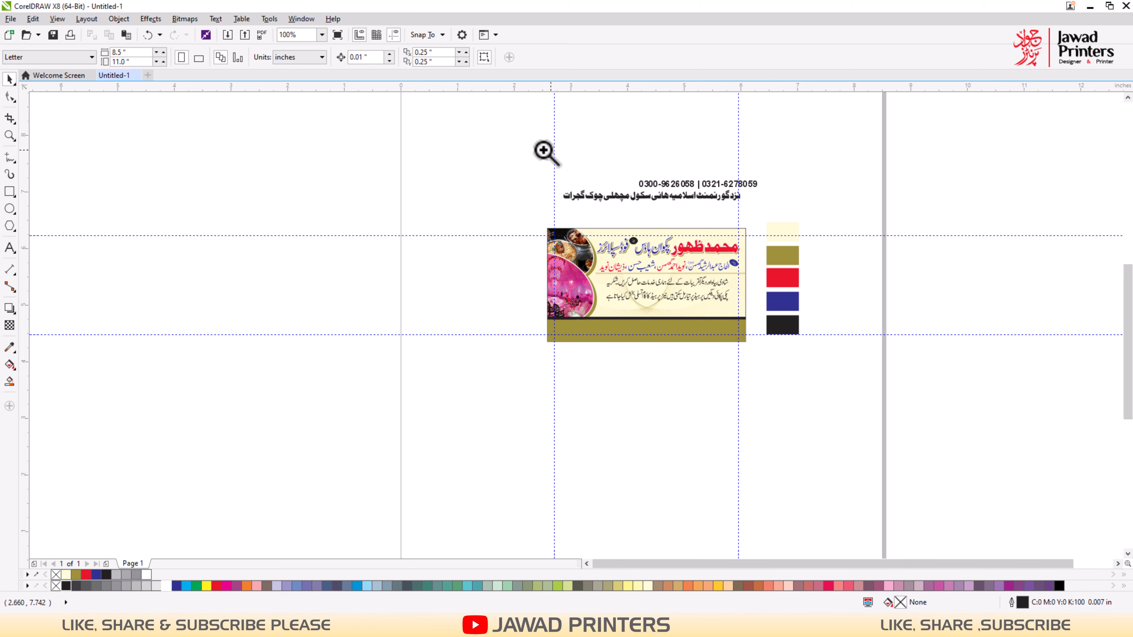
pyautogui.moveTo(544, 152); pyautogui.dragTo(818, 381)
pyautogui.click(607, 363)
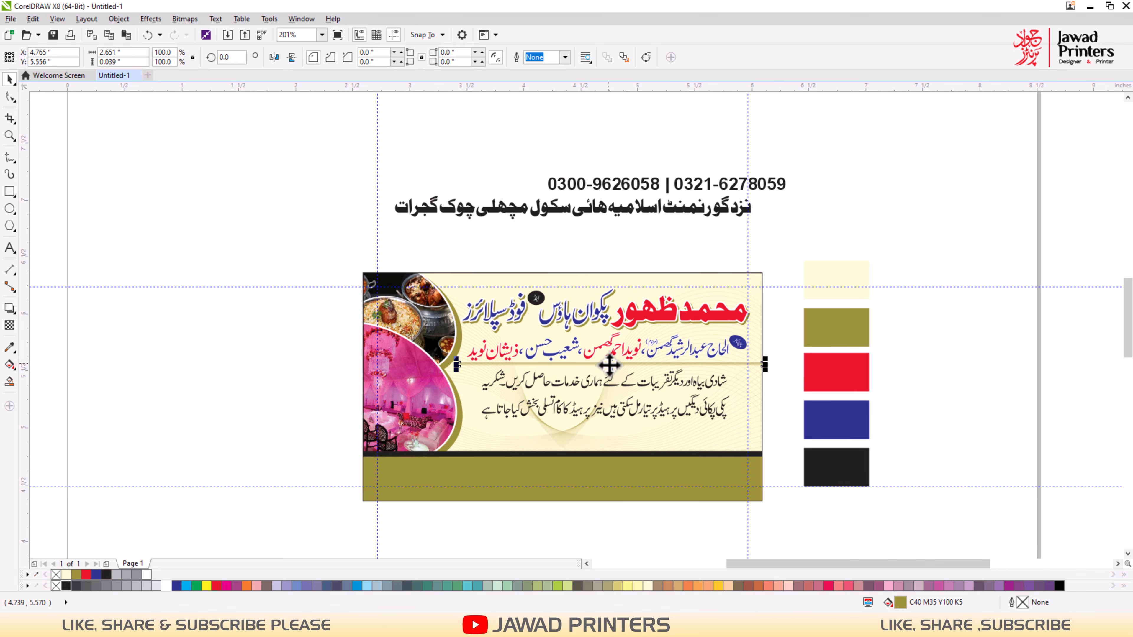
pyautogui.moveTo(614, 362); pyautogui.dragTo(609, 424)
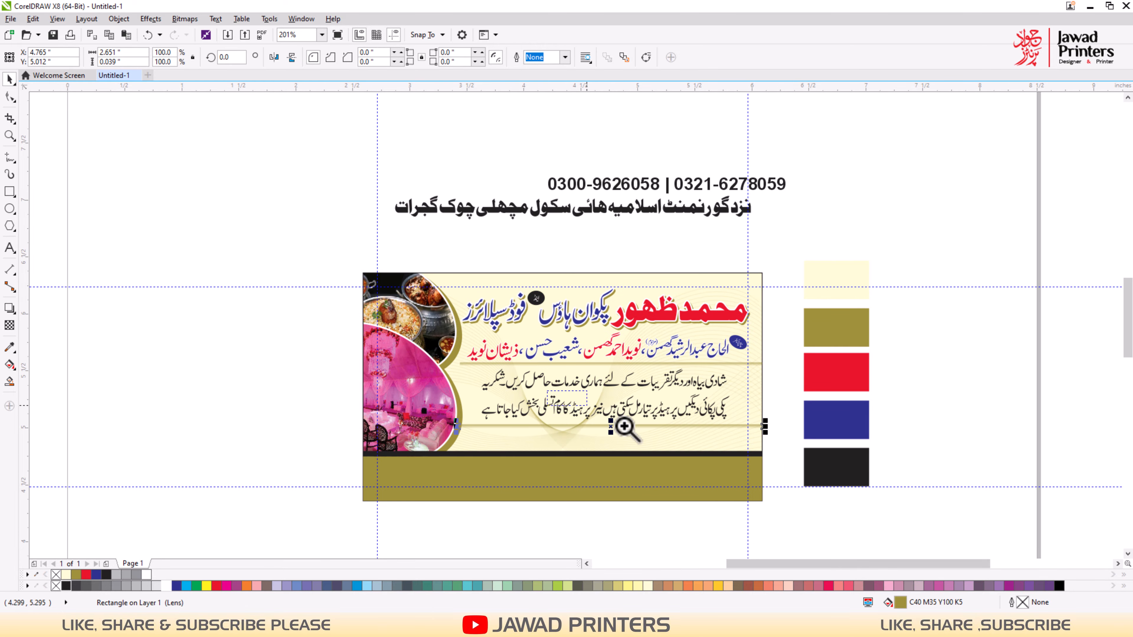
pyautogui.scroll(5, 605, 426)
pyautogui.moveTo(617, 368); pyautogui.dragTo(634, 378)
pyautogui.scroll(-3, 290, 382)
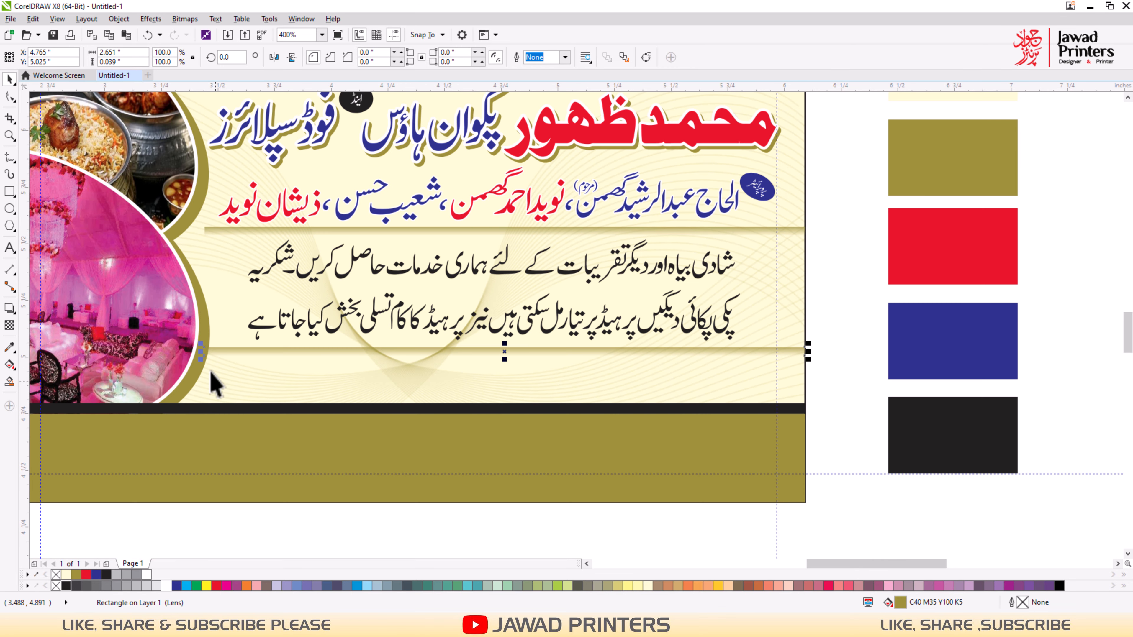
pyautogui.moveTo(201, 352); pyautogui.dragTo(222, 382)
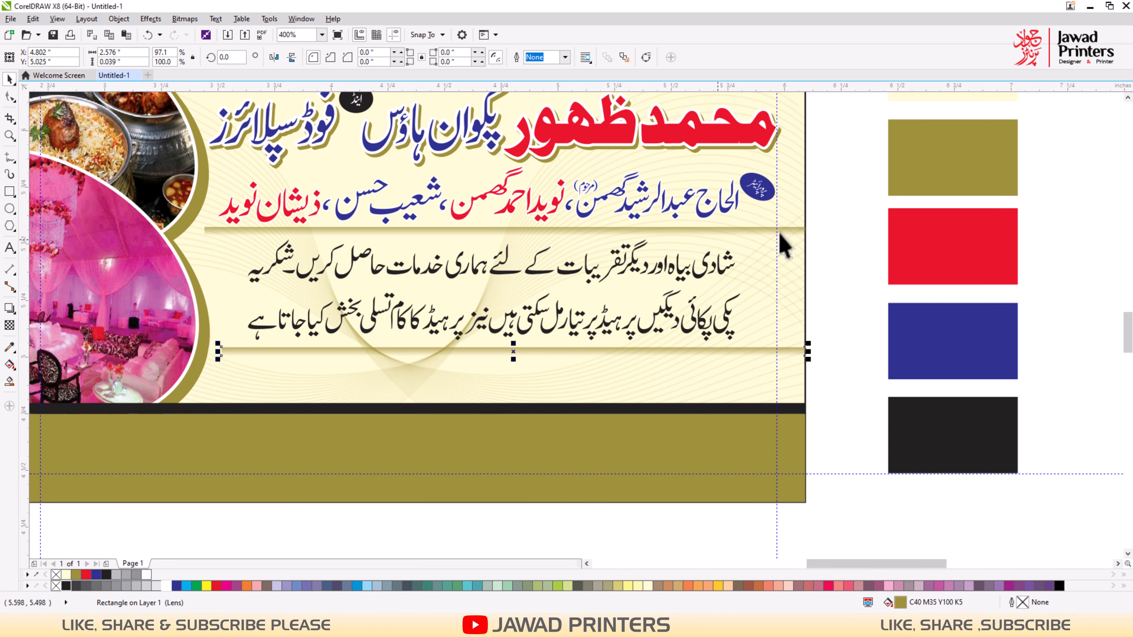
pyautogui.click(822, 223)
# Move the phone number line between the lower divider and the bottom band, centred horizontally on the title.
pyautogui.scroll(-2, 814, 228)
pyautogui.scroll(-4, 736, 174)
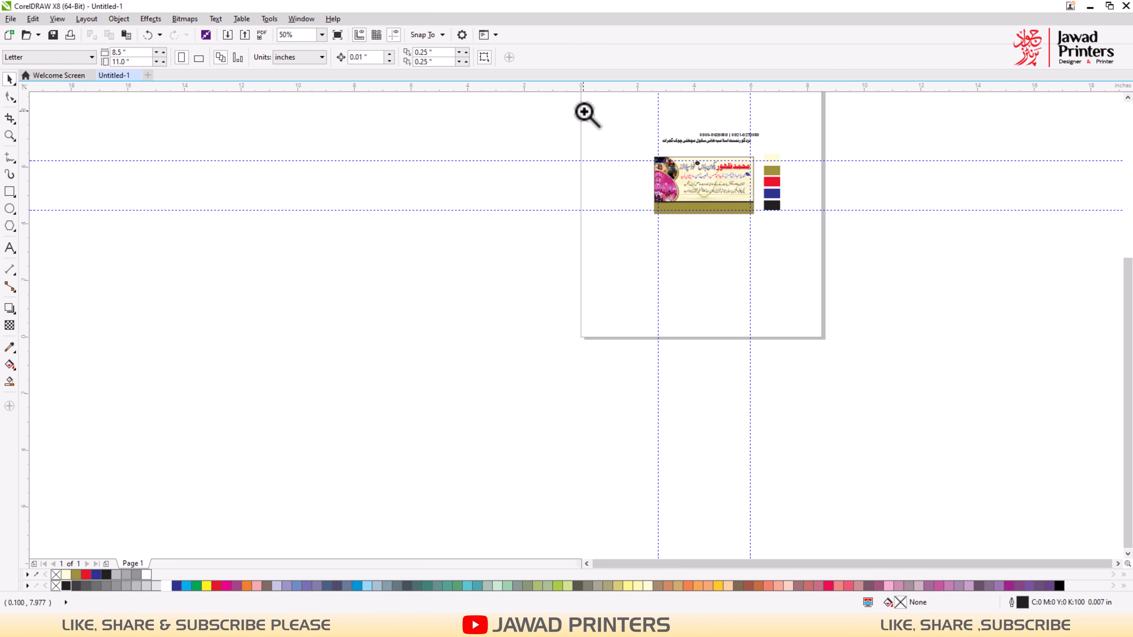
pyautogui.scroll(4, 658, 196)
pyautogui.moveTo(675, 203); pyautogui.dragTo(617, 433)
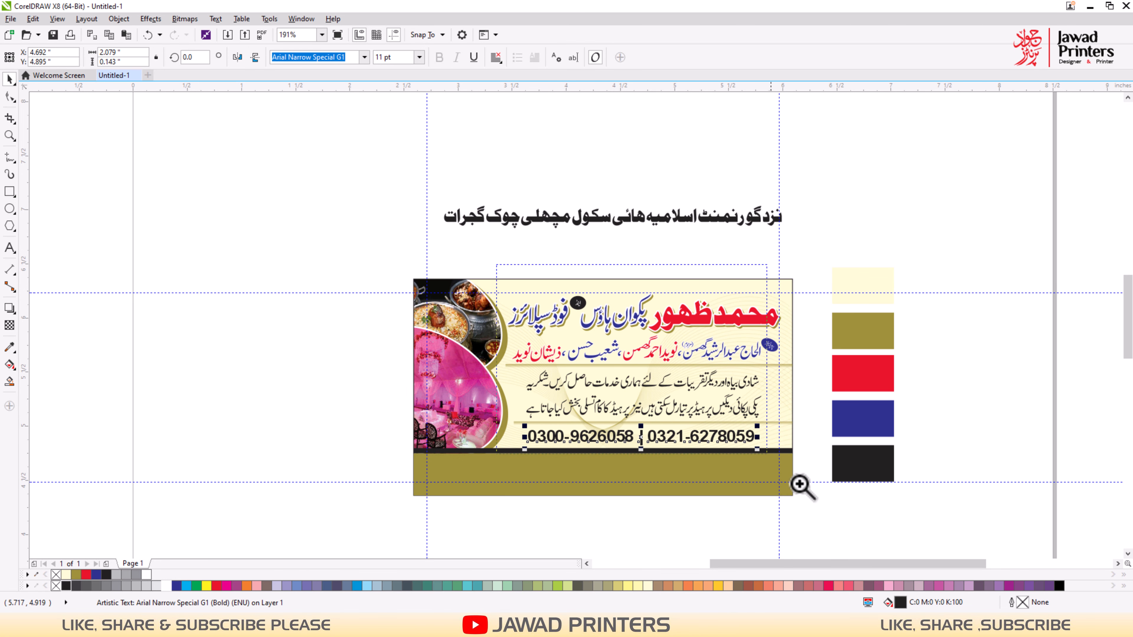
pyautogui.scroll(2, 728, 429)
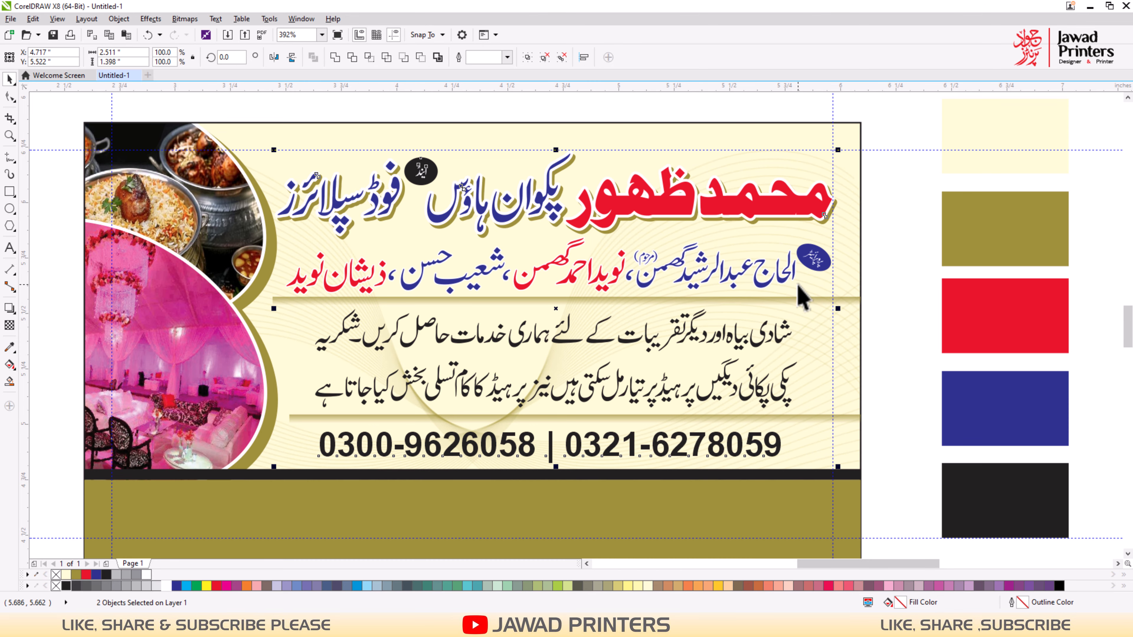
pyautogui.click(867, 301)
# Copy the first proprietor name's outline and fill properties to the grouped service text, and set its fill back to black.
pyautogui.click(691, 344)
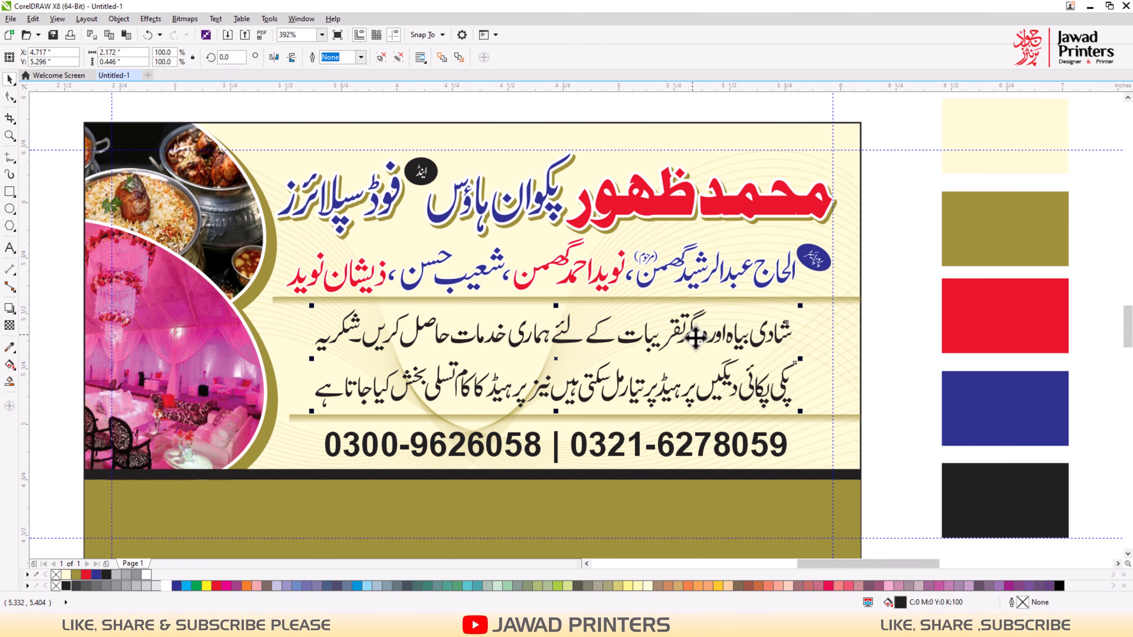
pyautogui.hotkey('alt', 'e')
pyautogui.press('m')
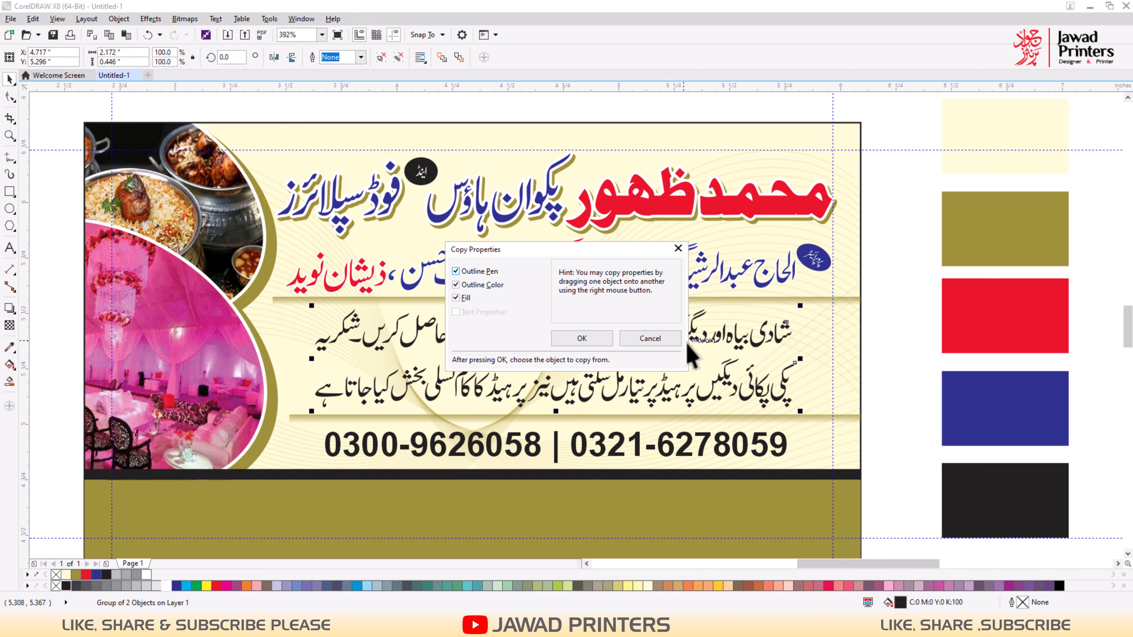
pyautogui.press('Return')
pyautogui.click(650, 270)
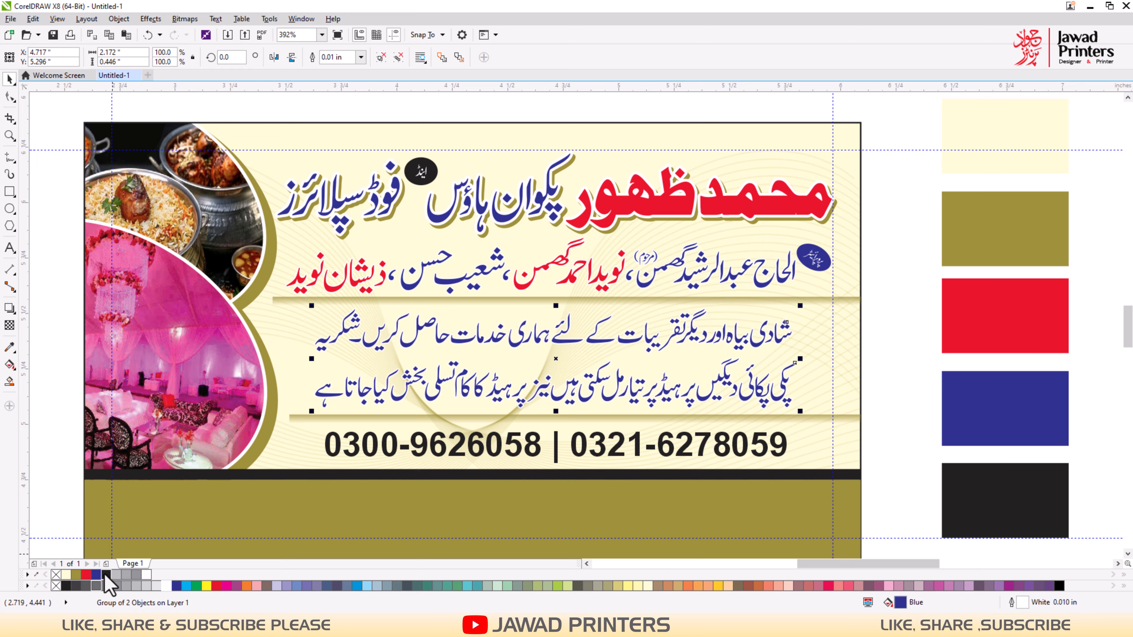
# Copy the grouped service text's outline and fill properties to the phone number line.
pyautogui.click(486, 448)
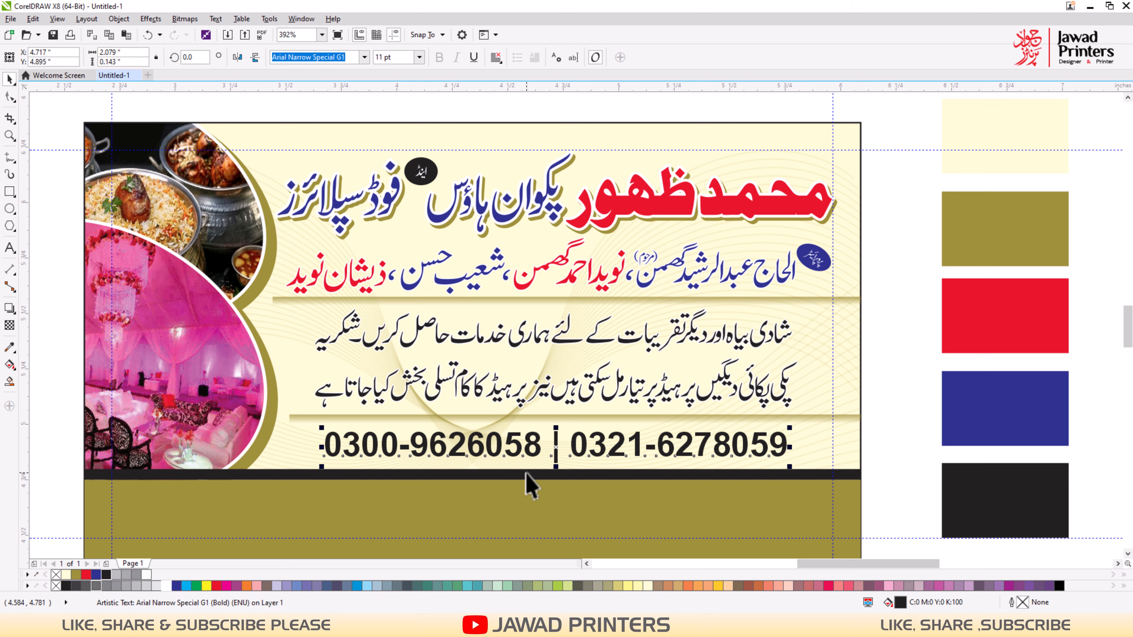
pyautogui.hotkey('alt', 'e')
pyautogui.press('m')
pyautogui.press('Return')
pyautogui.click(488, 389)
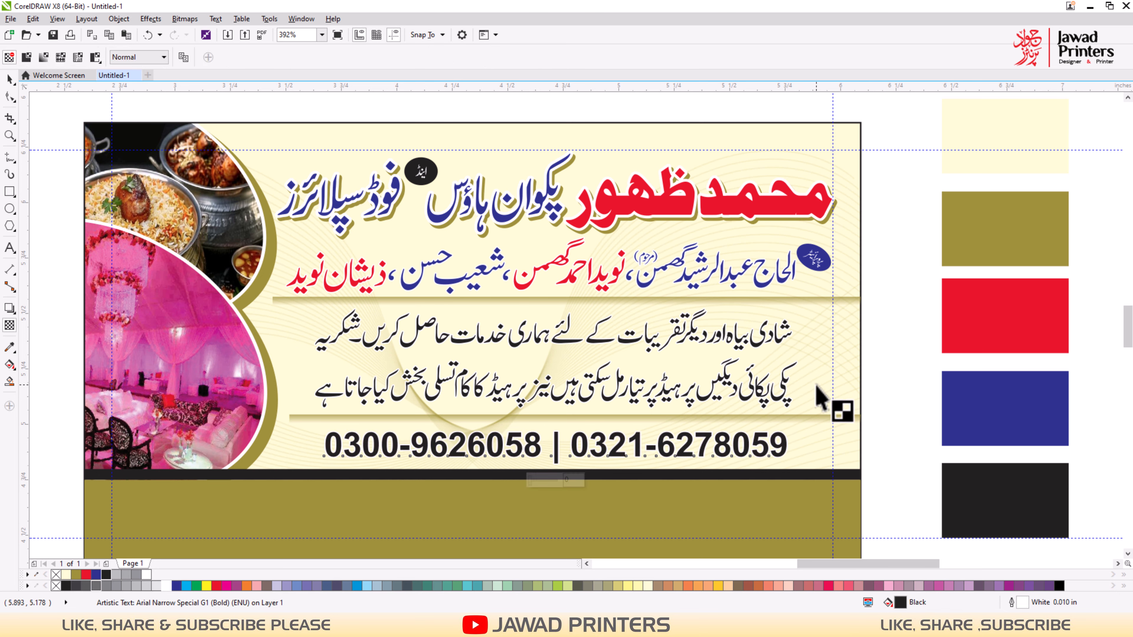
# Check the horizontal centring of the phone number line and the grouped service text against the title.
pyautogui.keyDown('shift'); pyautogui.click(718, 208); pyautogui.keyUp('shift')
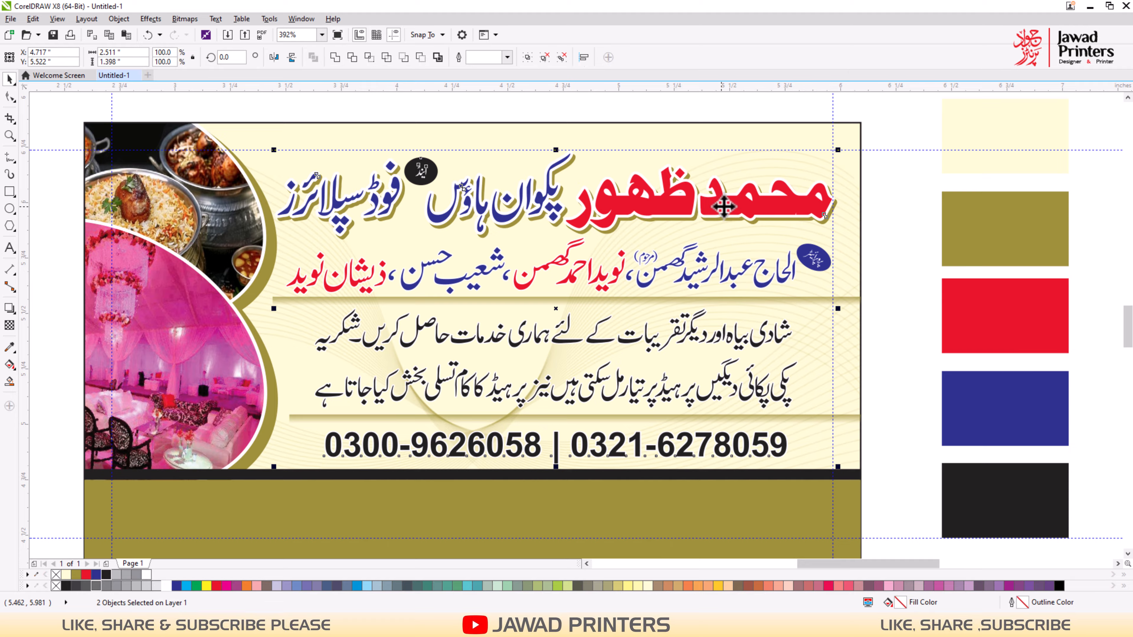
pyautogui.press('Escape')
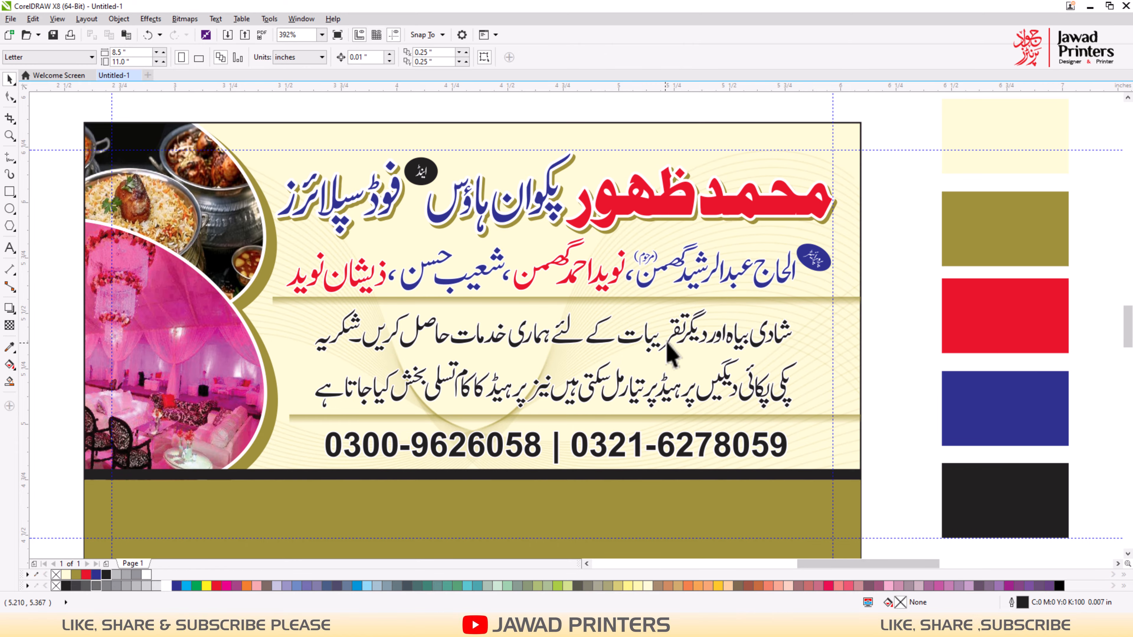
pyautogui.click(674, 331)
pyautogui.keyDown('shift'); pyautogui.click(777, 212); pyautogui.keyUp('shift')
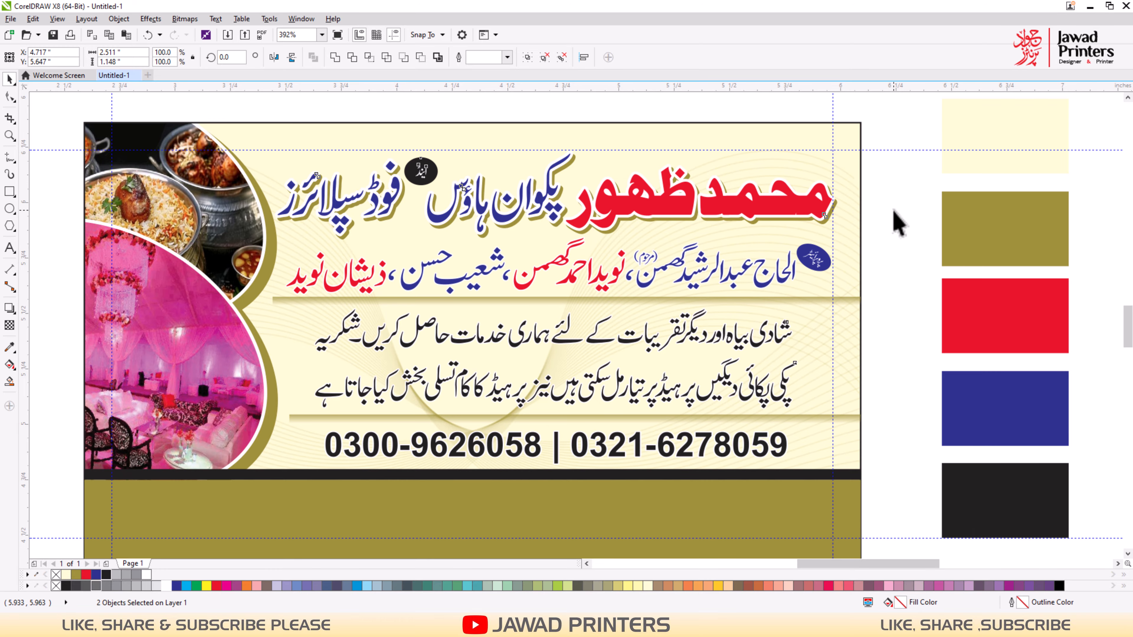
pyautogui.scroll(-1, 627, 300)
pyautogui.press('Escape')
# Centre the address line from above the card inside the olive bottom band, both horizontally and vertically.
pyautogui.press('F2')
pyautogui.moveTo(303, 99); pyautogui.dragTo(867, 451)
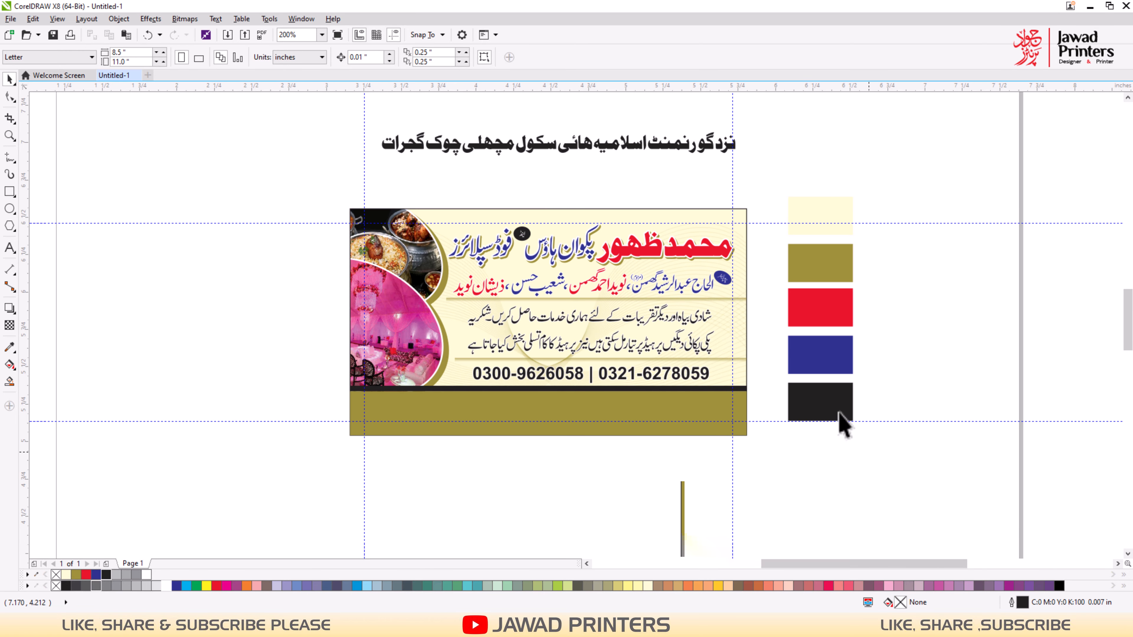
pyautogui.click(573, 160)
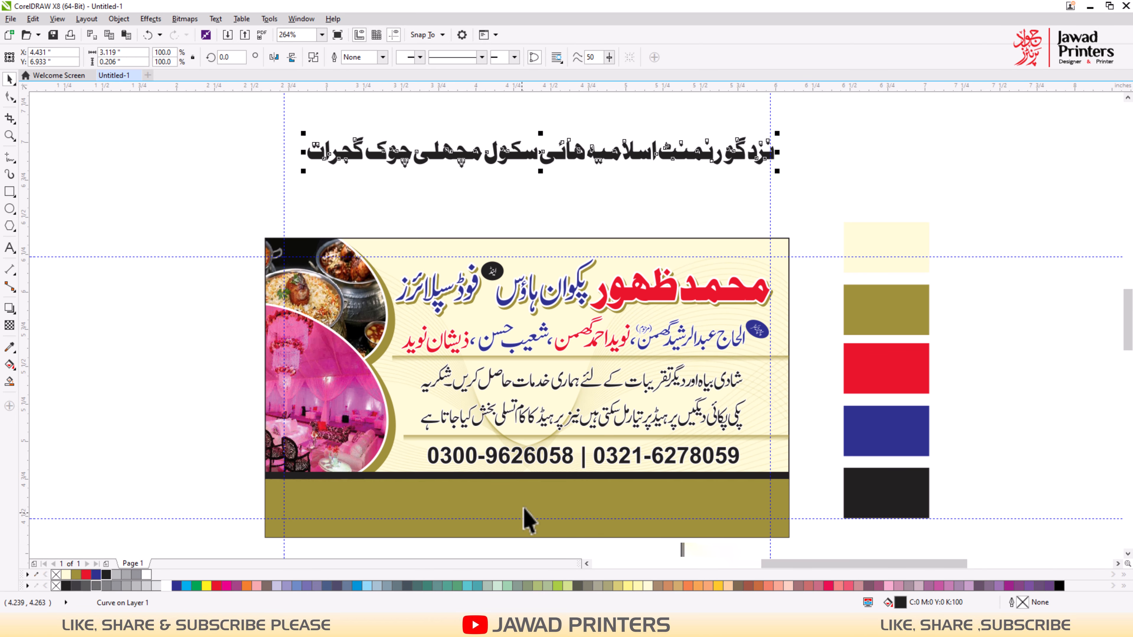
pyautogui.keyDown('shift'); pyautogui.click(528, 518); pyautogui.keyUp('shift')
pyautogui.press('e')
pyautogui.press('c')
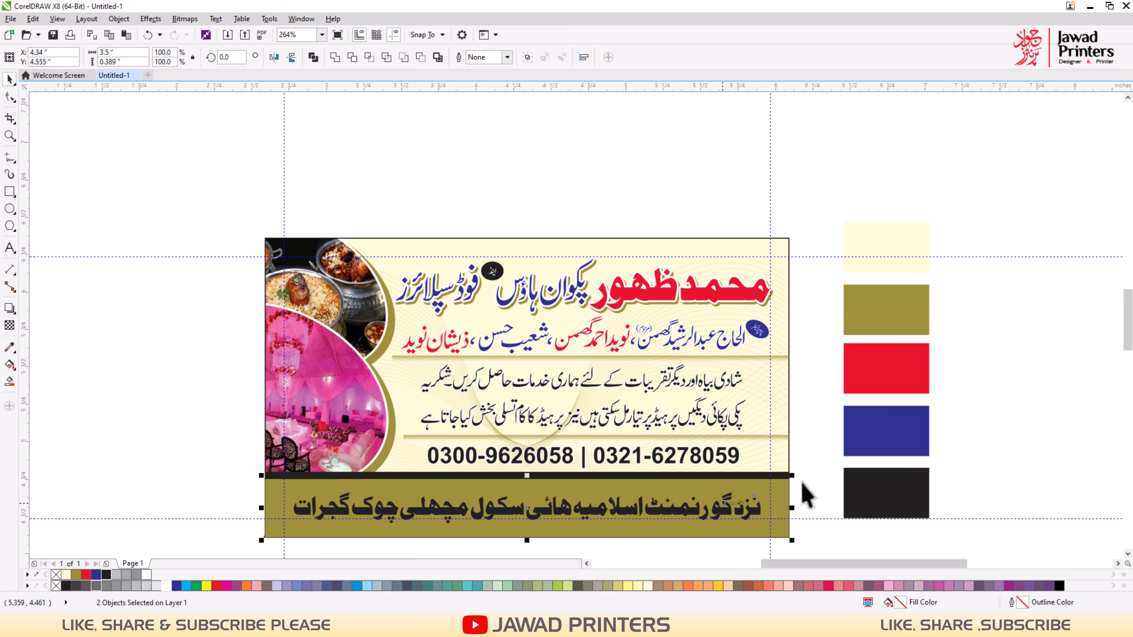
pyautogui.press('Escape')
# Fill the address line with white and raise it slightly within the olive band to Y 4.611 in, above the lower guideline.
pyautogui.click(714, 514)
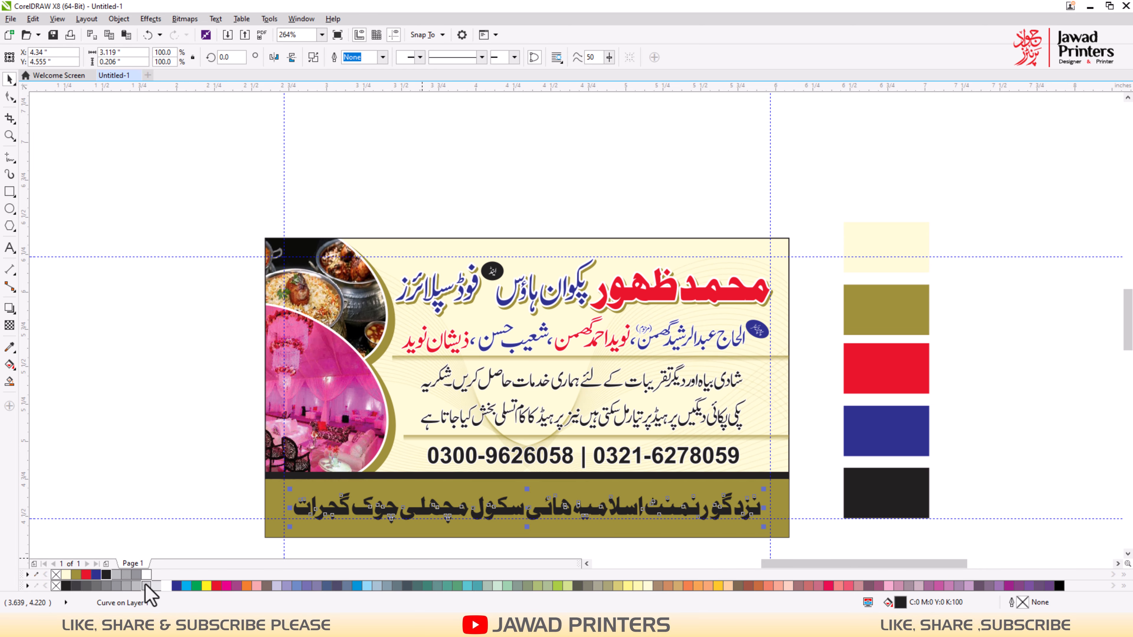
pyautogui.click(165, 585)
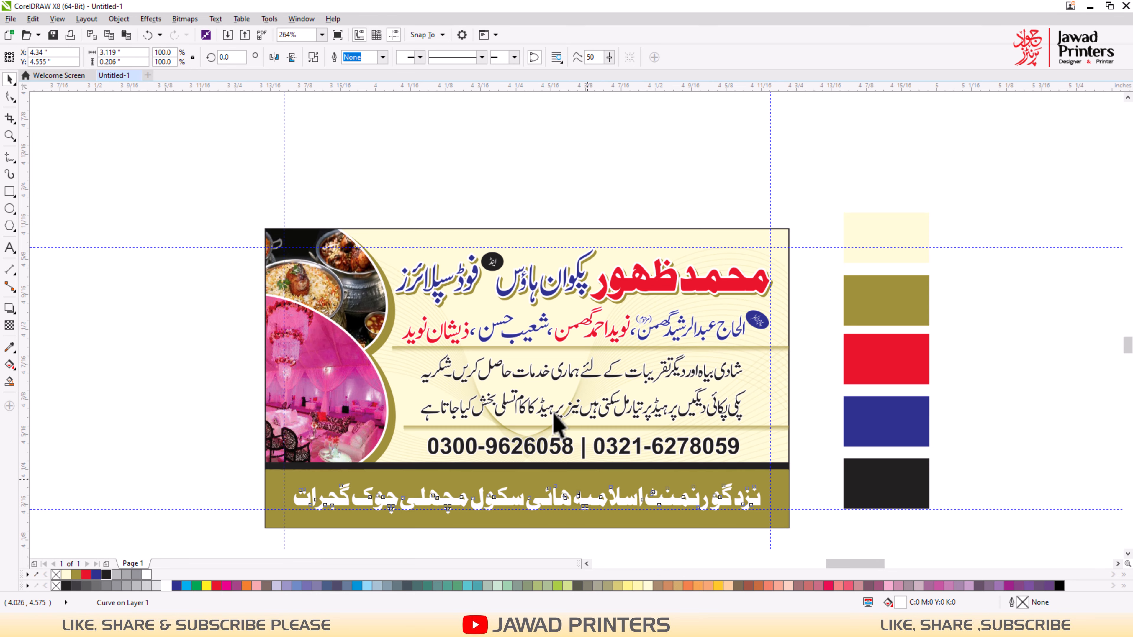
pyautogui.scroll(5, 531, 422)
pyautogui.moveTo(570, 328); pyautogui.dragTo(603, 297)
pyautogui.scroll(-4, 518, 386)
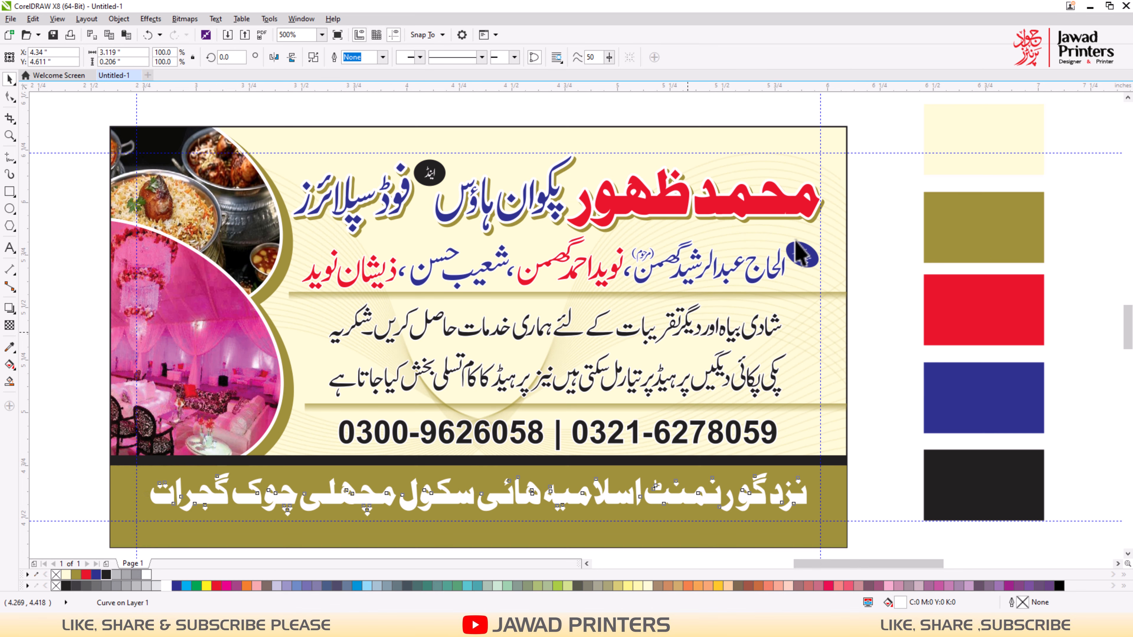
# Delete the column of five colour swatches beside the card.
pyautogui.scroll(-1, 1045, 446)
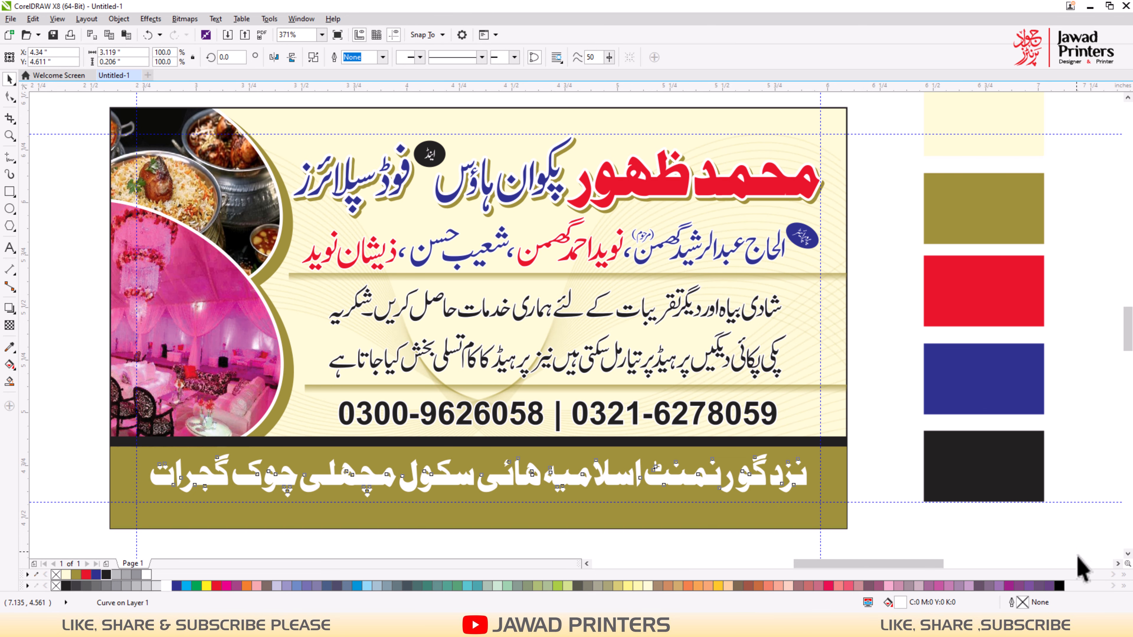
pyautogui.press('Delete')
# Examine the finished card in full-screen preview and return to the normal drawing view.
pyautogui.click(676, 123)
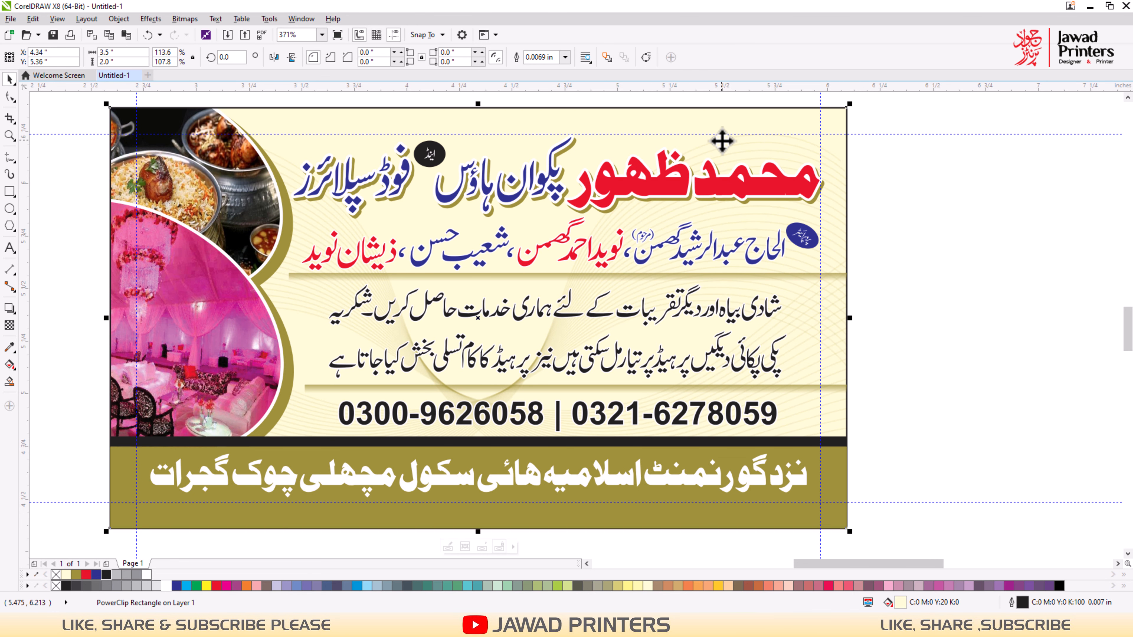
pyautogui.hotkey('shift', 'F2')
pyautogui.rightClick(1061, 158)
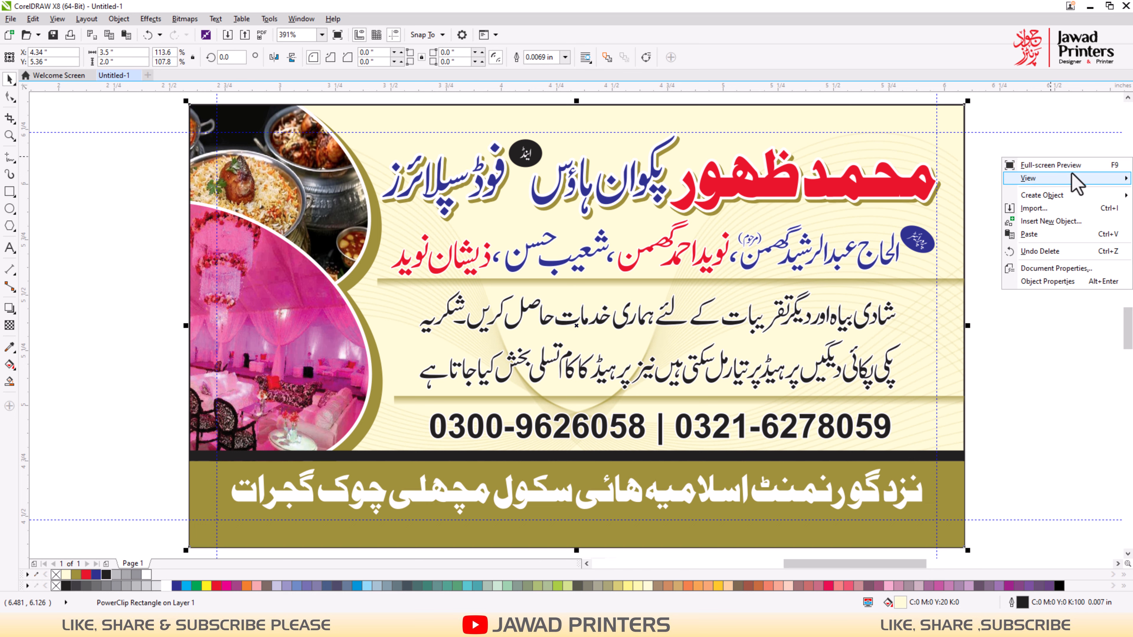
pyautogui.click(1063, 165)
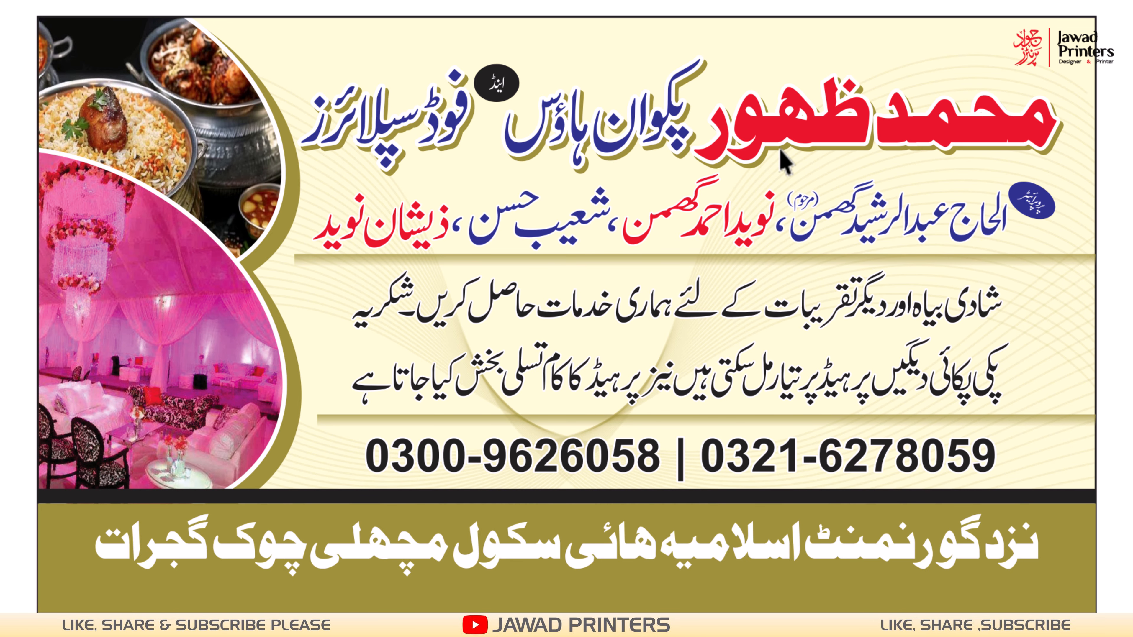
pyautogui.press('F9')
pyautogui.scroll(-1, 834, 176)
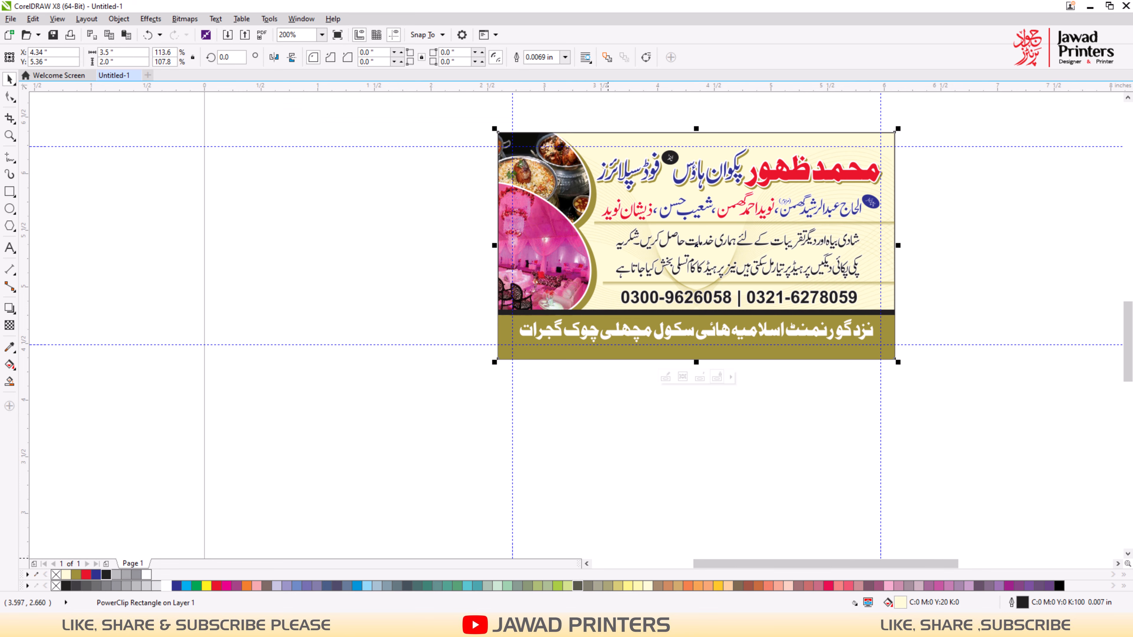